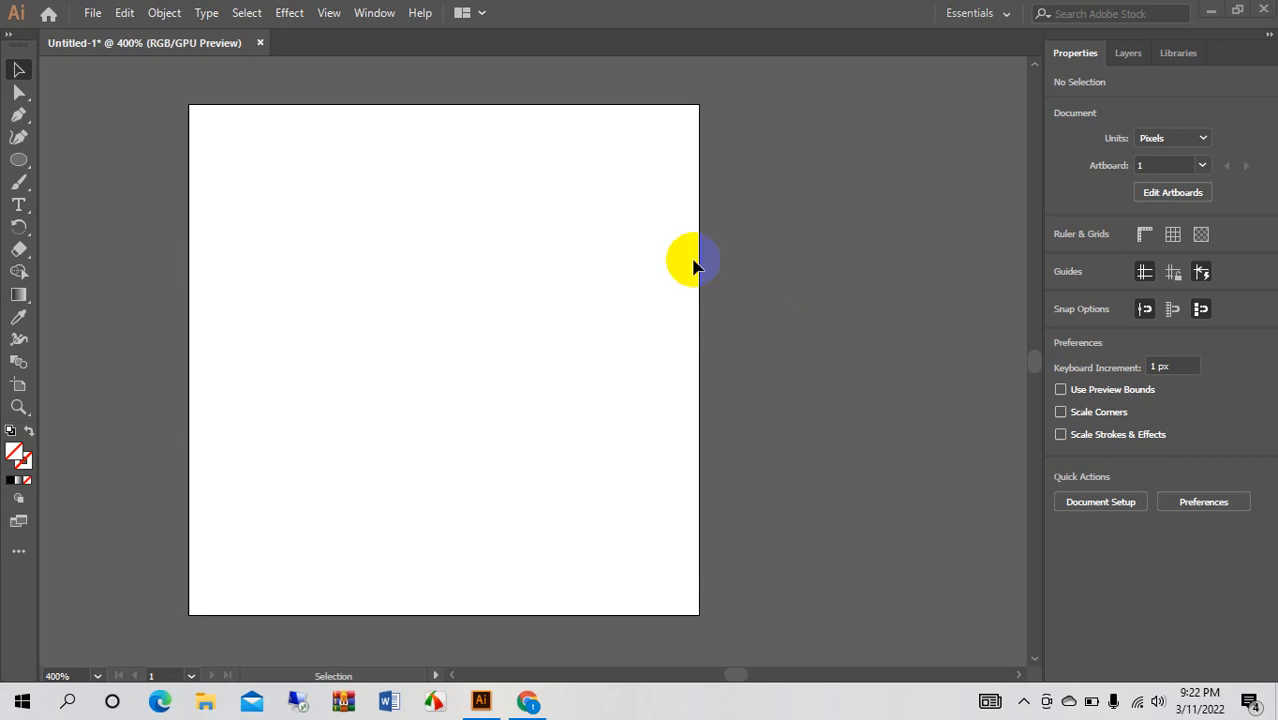
Step: Draw a narrow vertical rectangle about 10 by 54 px on the artboard and fill it with yellow
left_click(22, 172)
left_click_drag(22, 177, 66, 164)
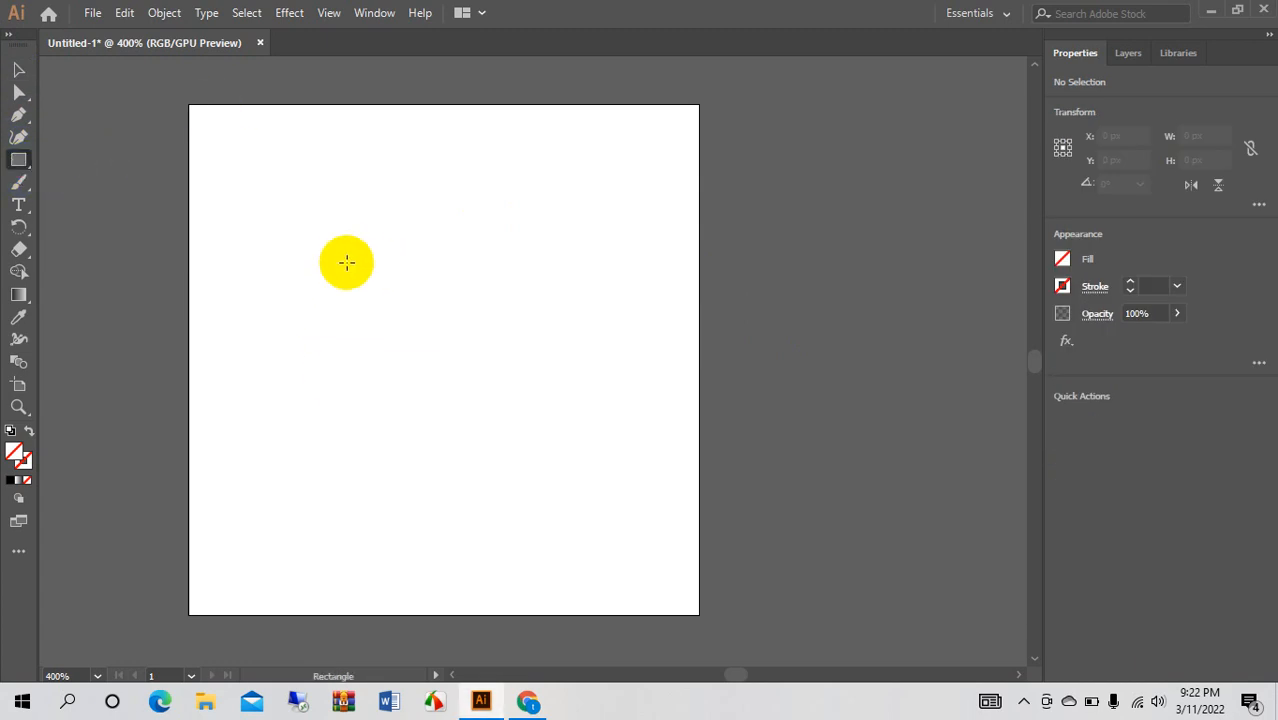
left_click_drag(346, 256, 398, 533)
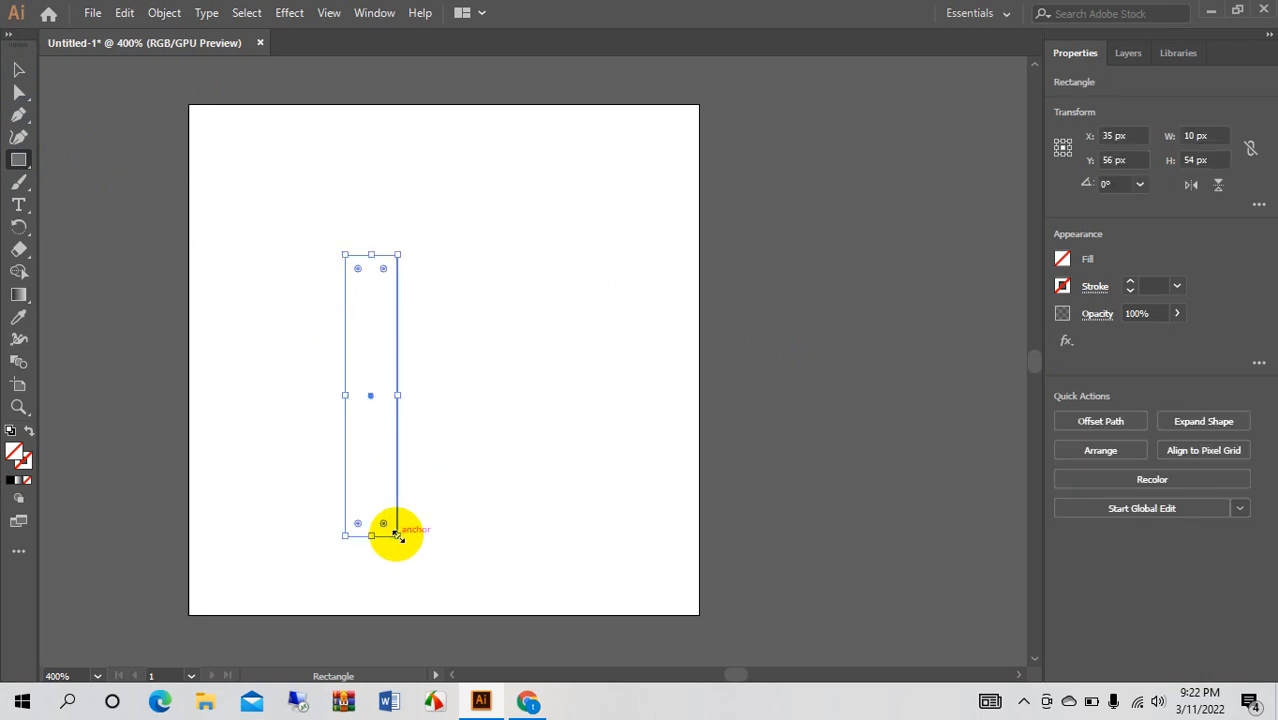
left_click(16, 74)
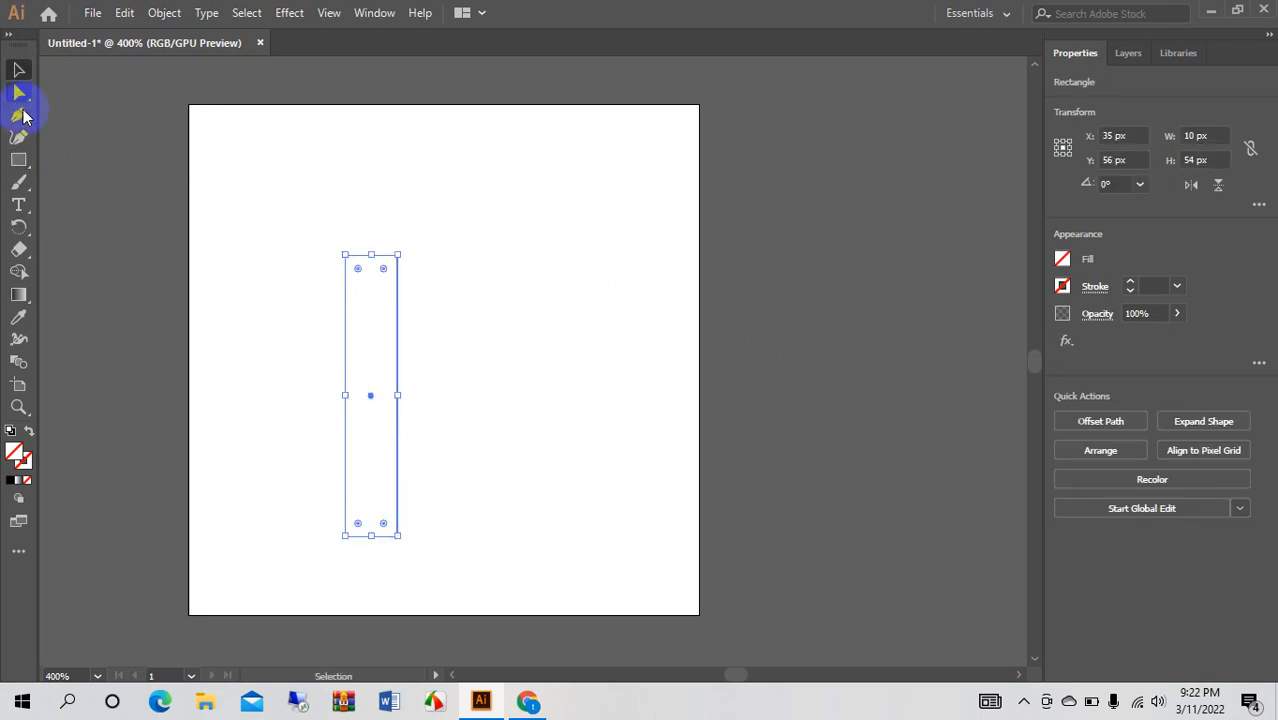
left_click(1064, 259)
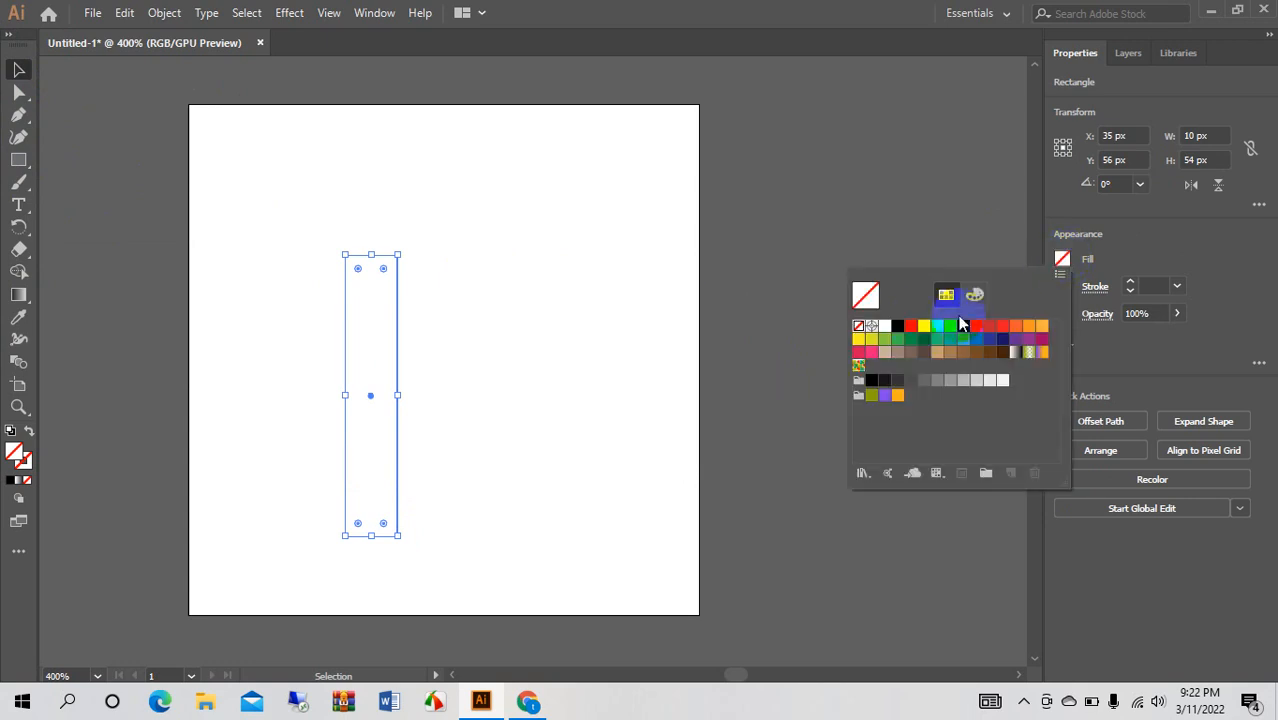
left_click(924, 334)
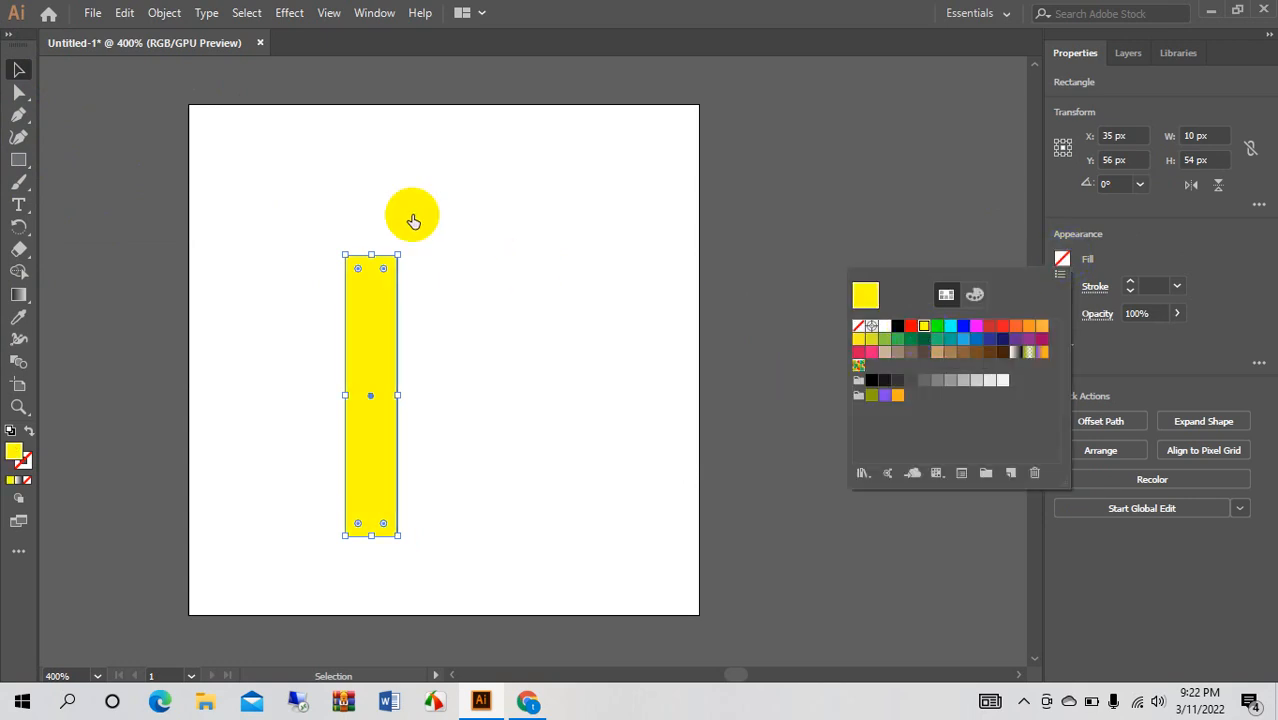
left_click(256, 232)
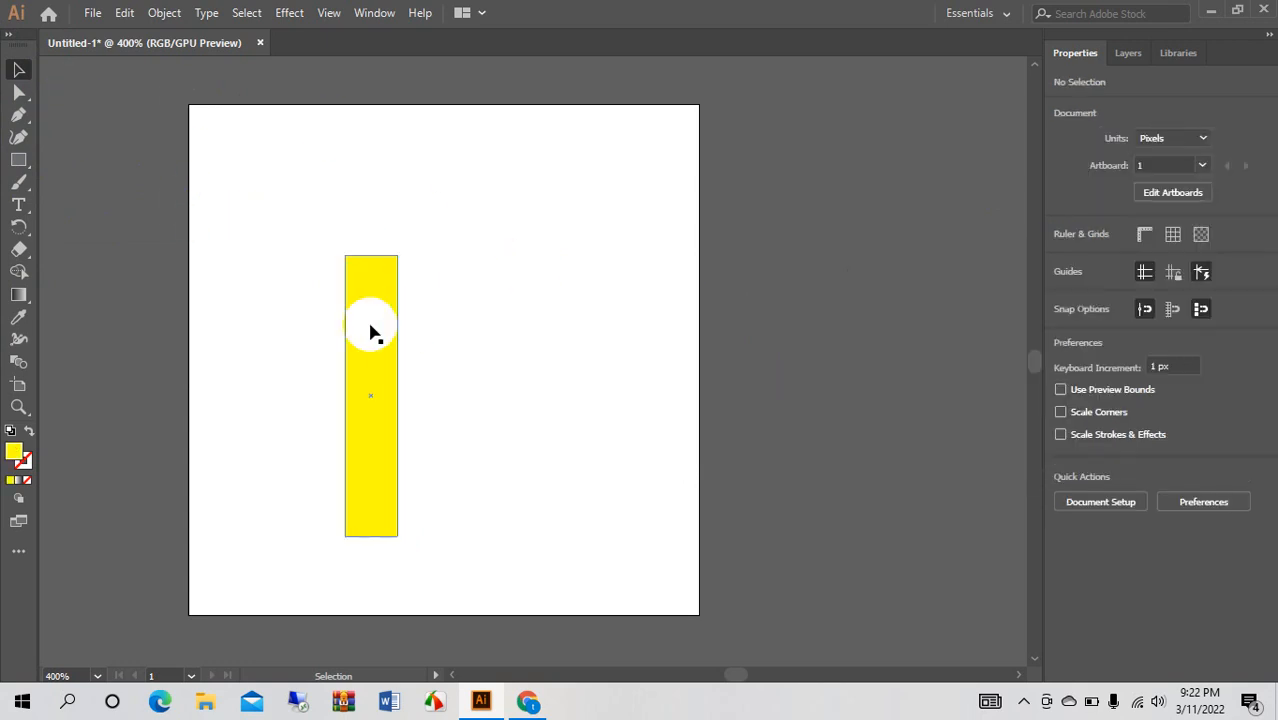
Step: Round the yellow rectangle's corners fully into a pill shape and rotate it 30° clockwise
left_click(378, 276)
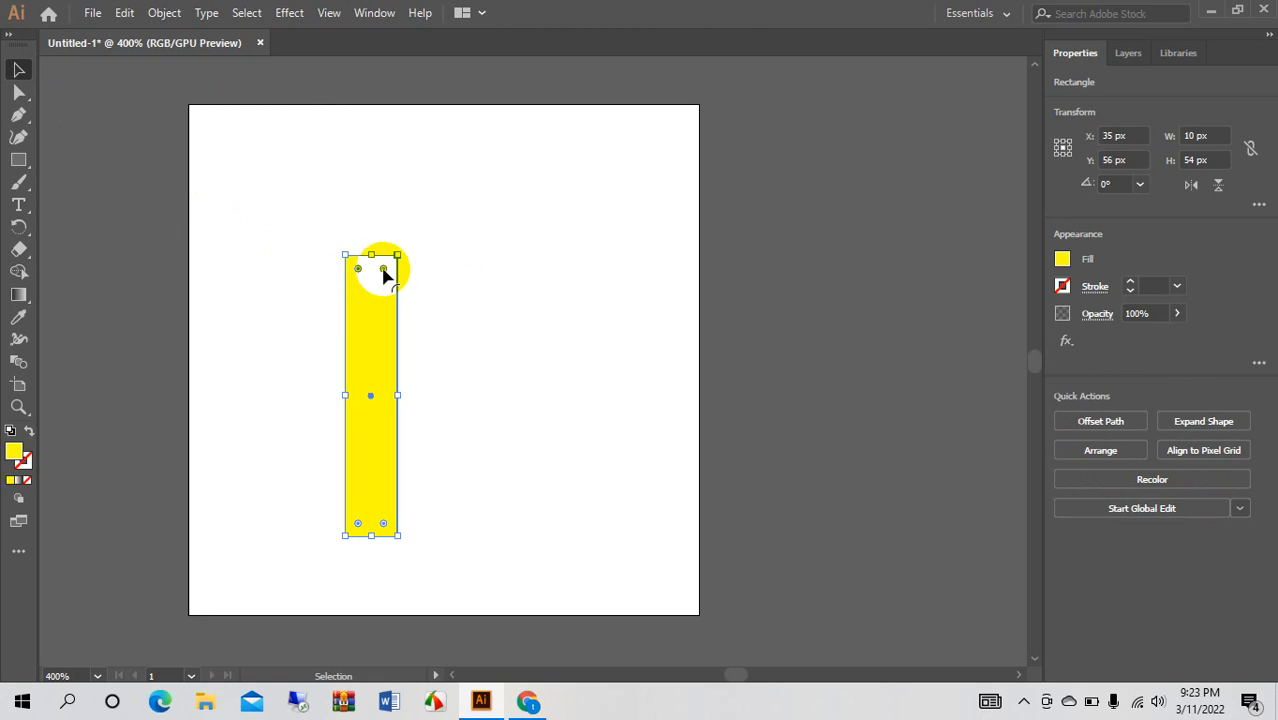
left_click_drag(384, 275, 374, 306)
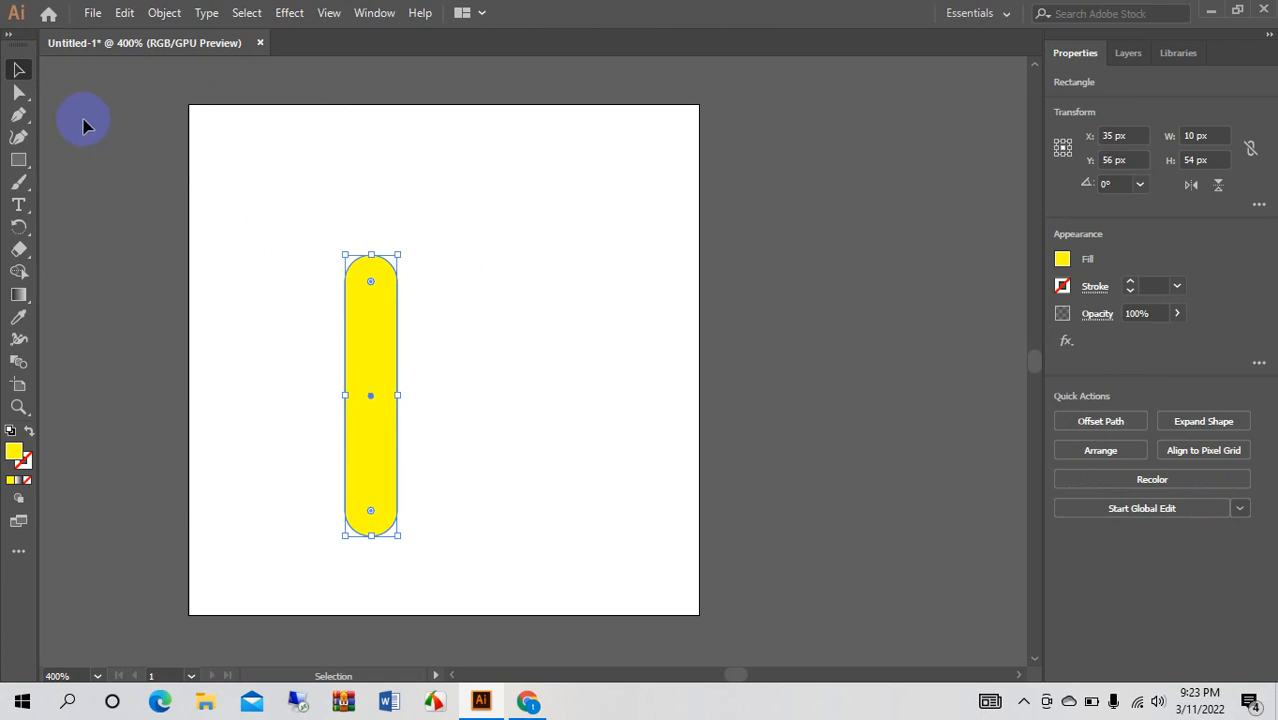
left_click(315, 224)
left_click(384, 353)
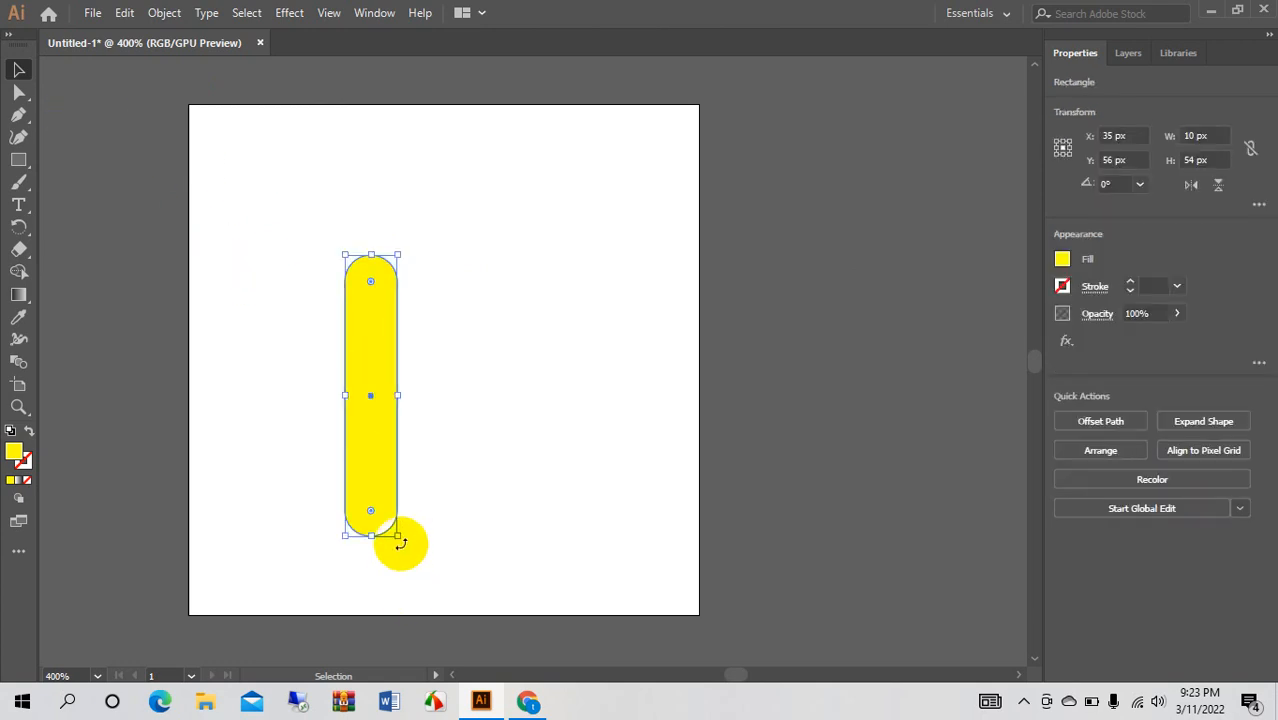
left_click_drag(400, 543, 311, 578)
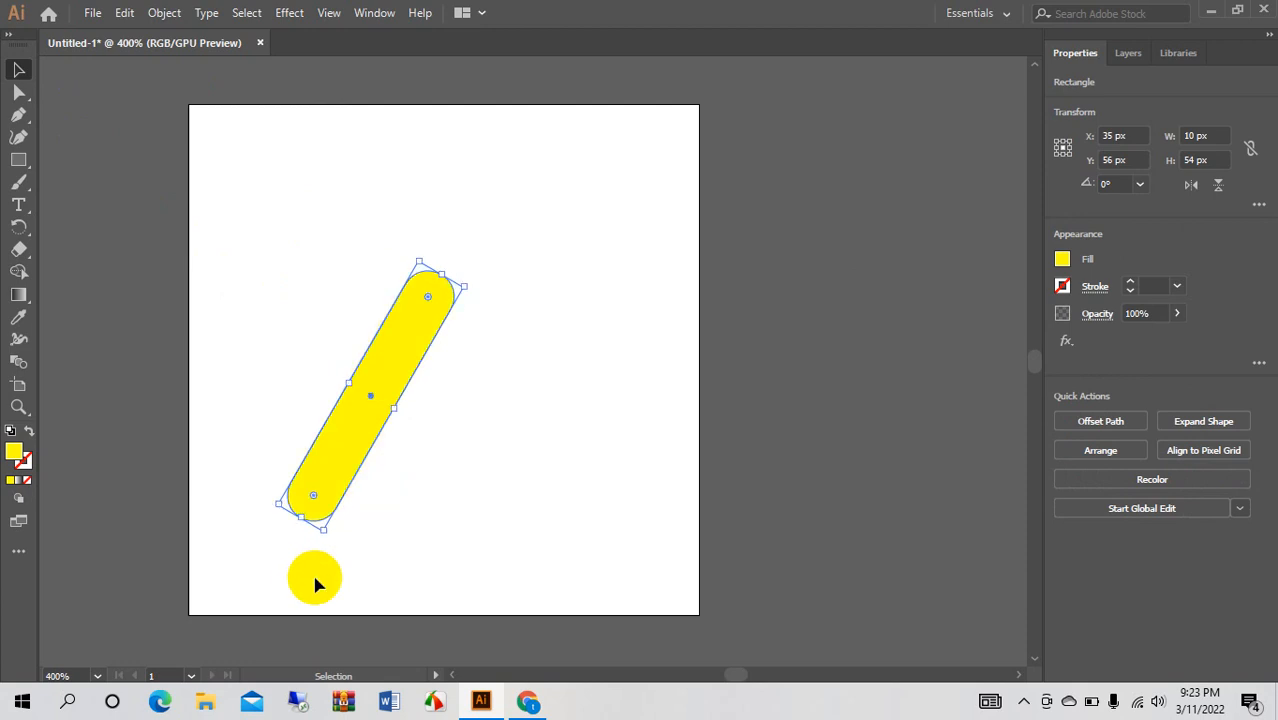
Step: Create a reflected copy of the slanted bar across the vertical axis
right_click(419, 323)
mouse_move(525, 565)
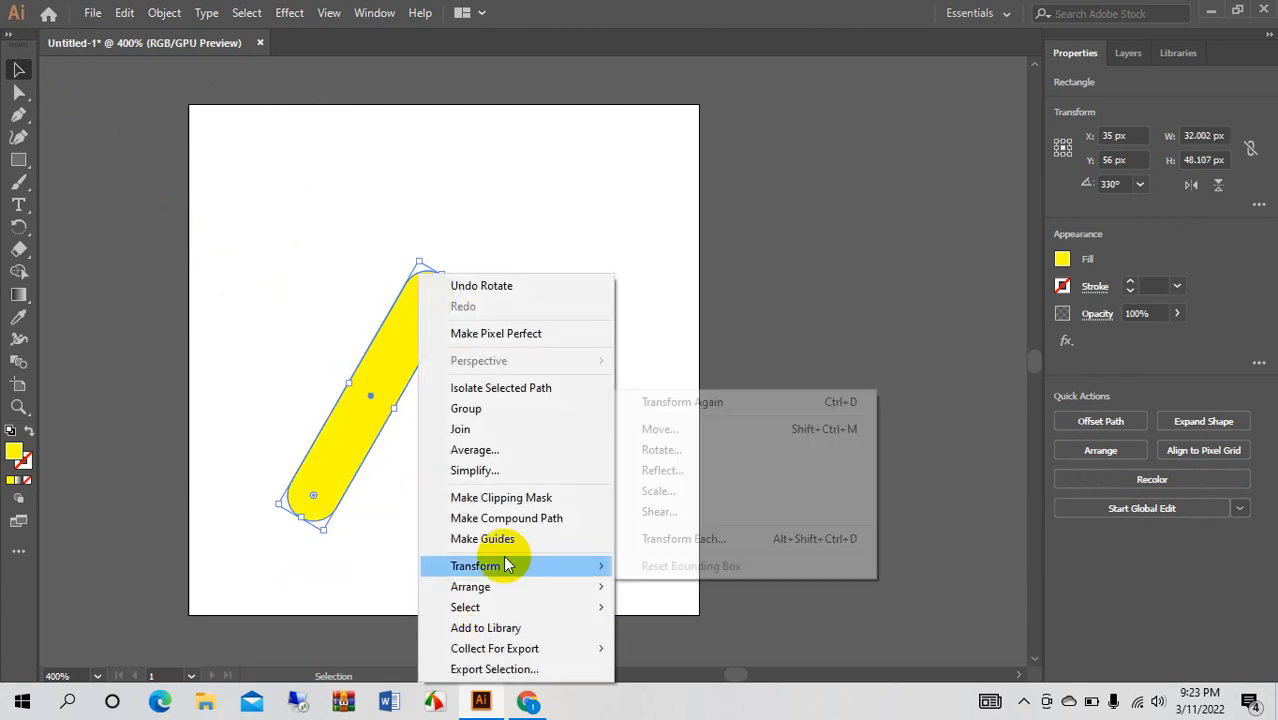
left_click(660, 472)
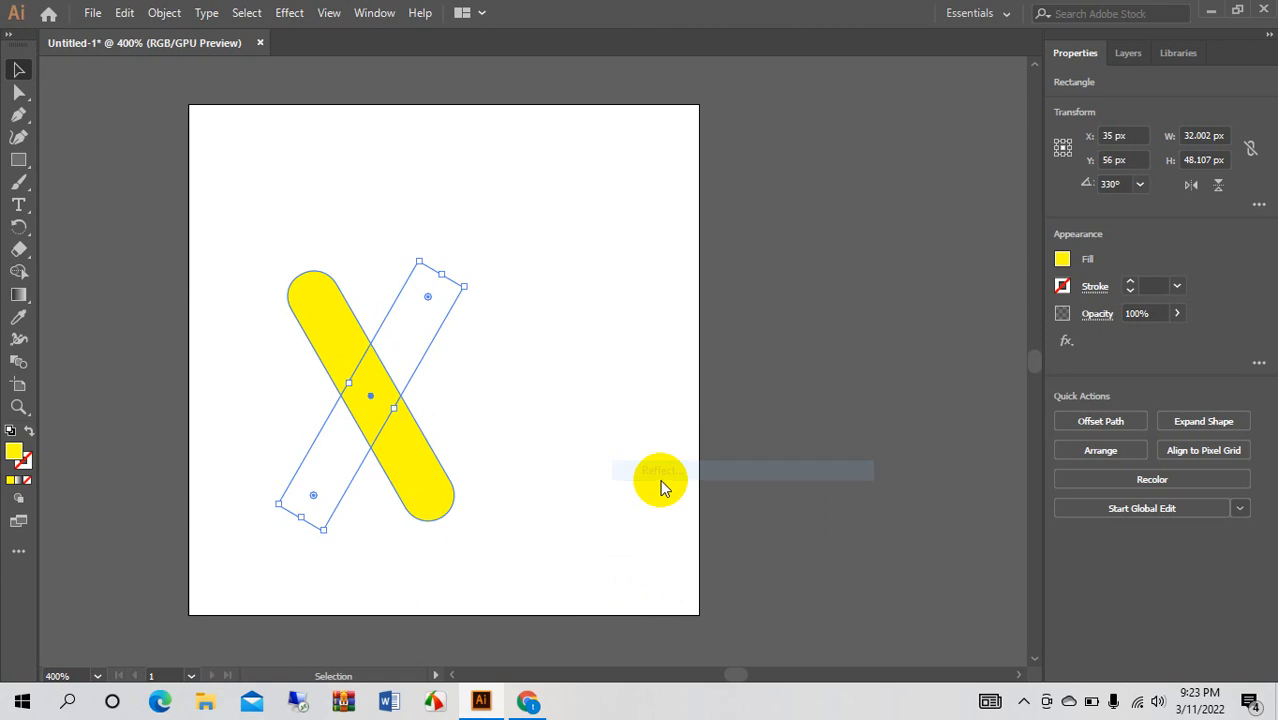
left_click(828, 443)
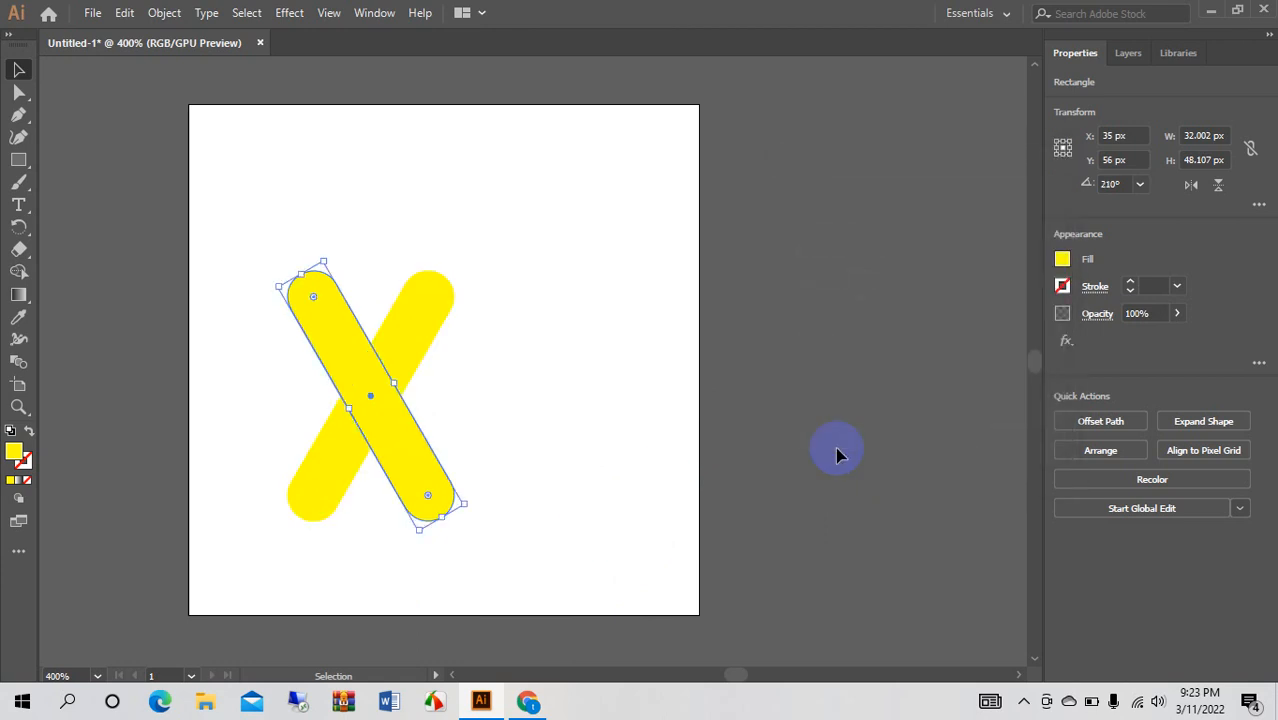
Step: Nudge the mirrored bar 22 px to the right so the bars' rounded tops overlap in an inverted V
key("Right")
key("Right")
key("Right")
key("Right")
key("Right")
key("Right")
key("Right")
key("Right")
key("Right")
key("Right")
key("Right")
key("Right")
key("Right")
key("Right")
key("Right")
key("Right")
key("Right")
key("Right")
key("Right")
key("Right")
key("Right")
key("Right")
key("Right")
key("Right")
key("Right")
key("Right")
key("Right")
key("Right")
key("Right")
key("Right")
key("Right")
key("Right")
key("Right")
key("Right")
key("Right")
key("Right")
key("Right")
key("Right")
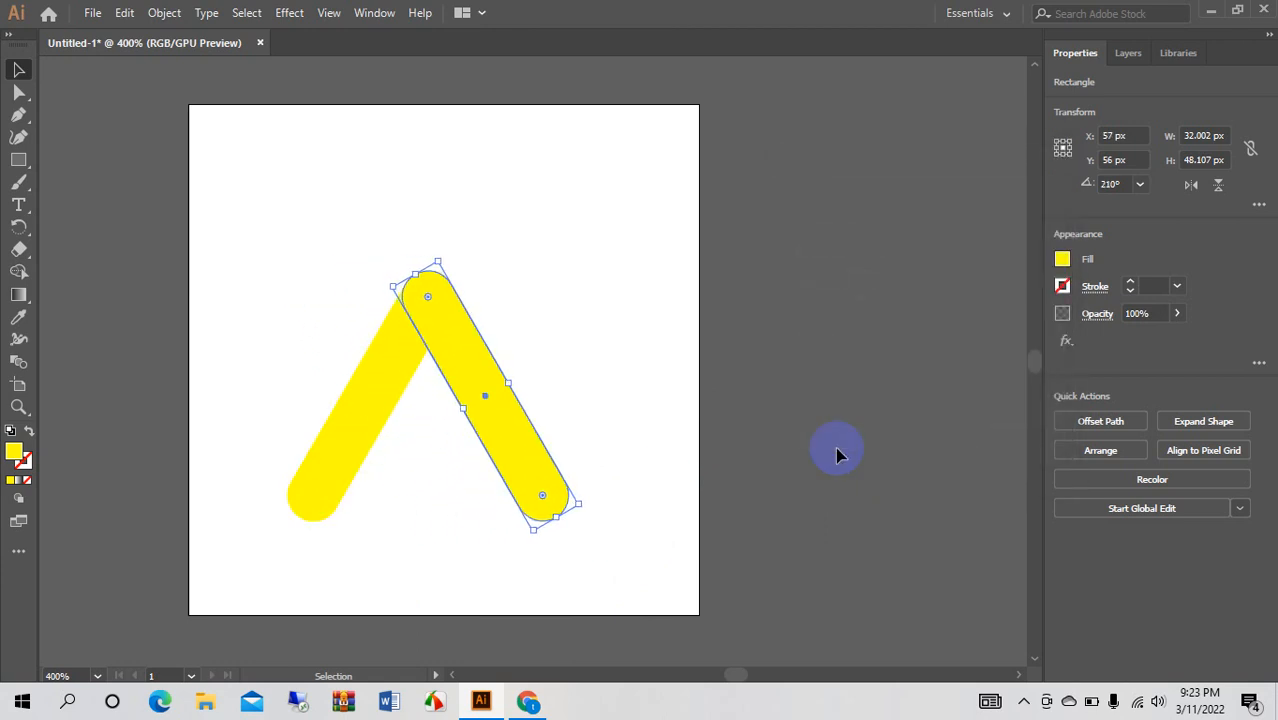
left_click(374, 150)
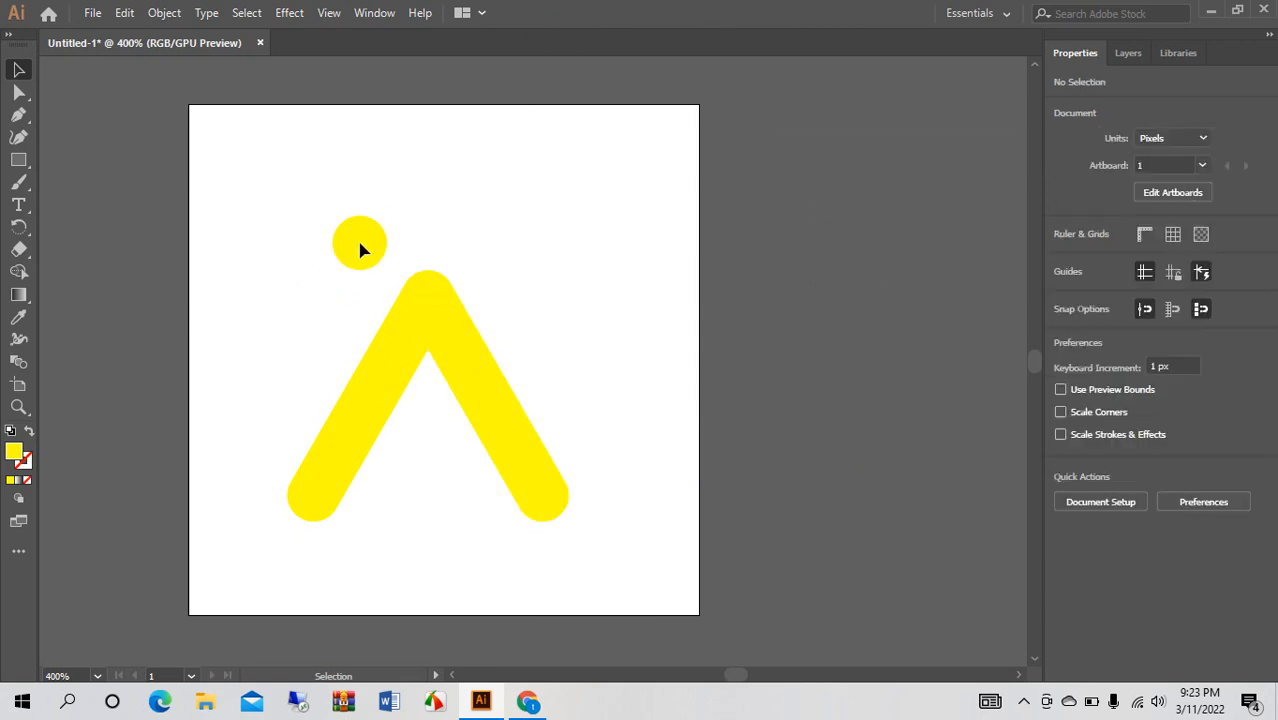
Step: Select both yellow bars and unite them into a single shape
left_click_drag(360, 248, 585, 668)
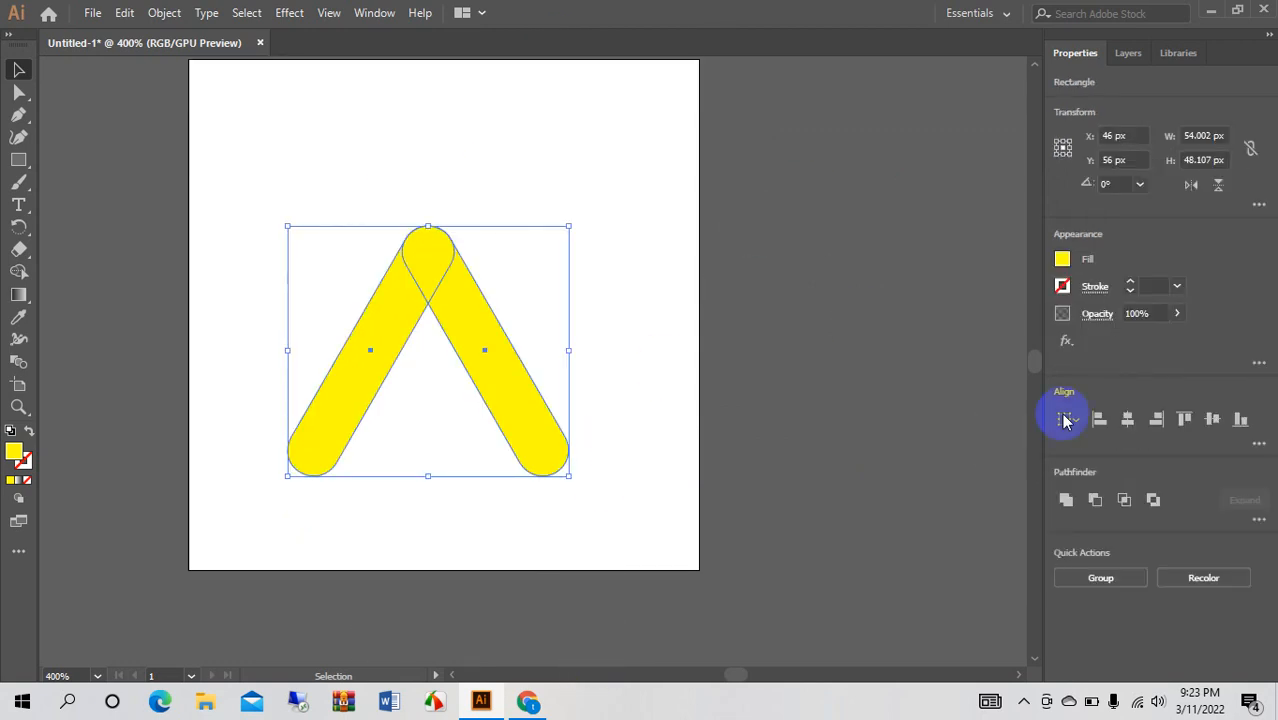
left_click(1259, 519)
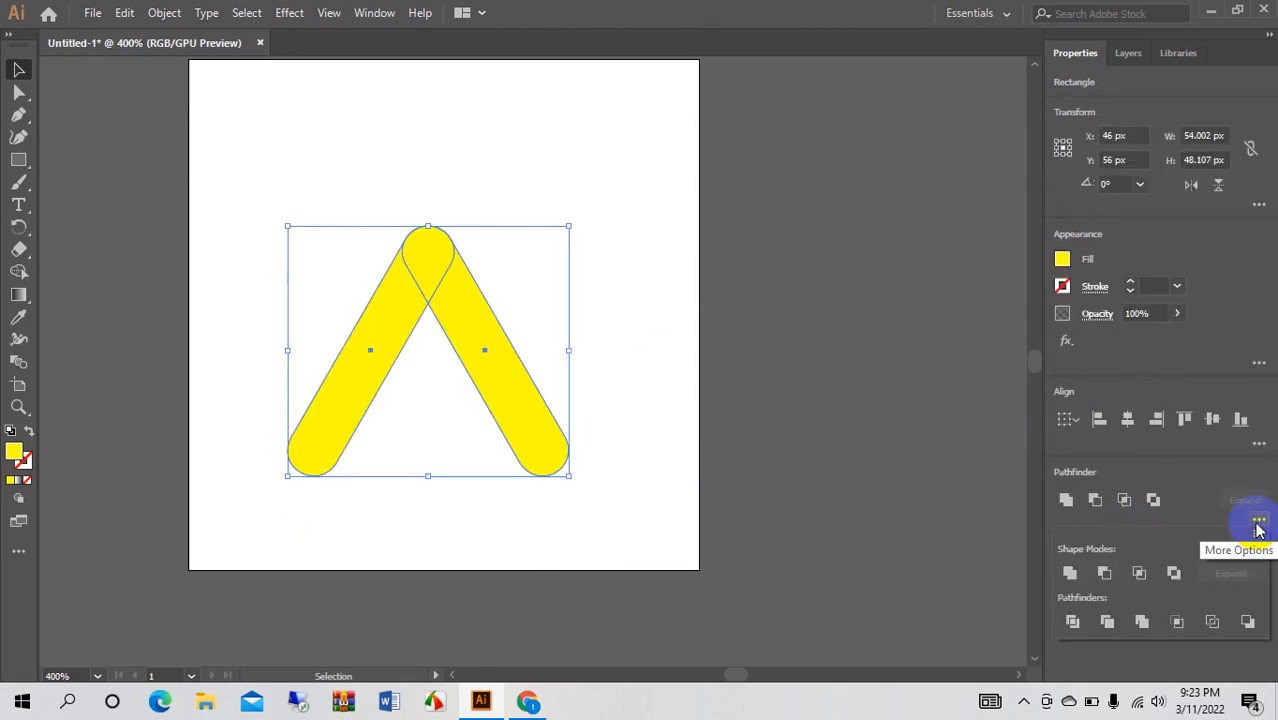
left_click(1066, 500)
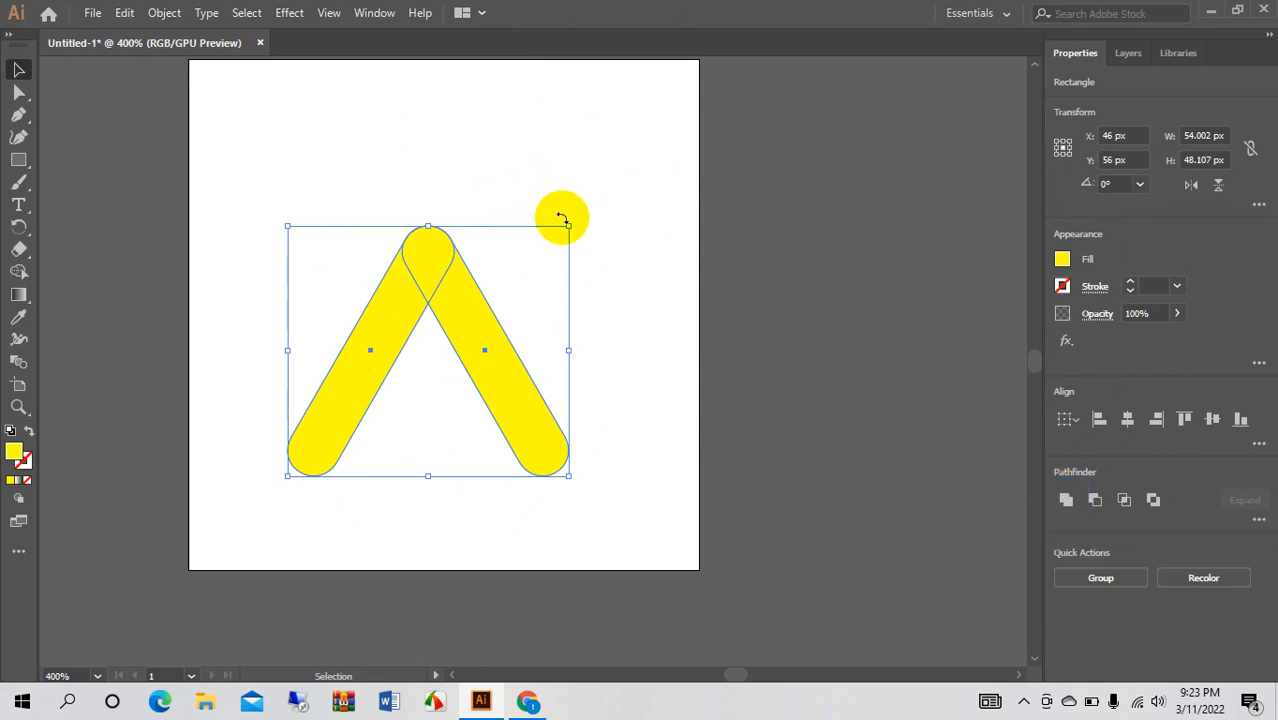
left_click(613, 194)
left_click(519, 442)
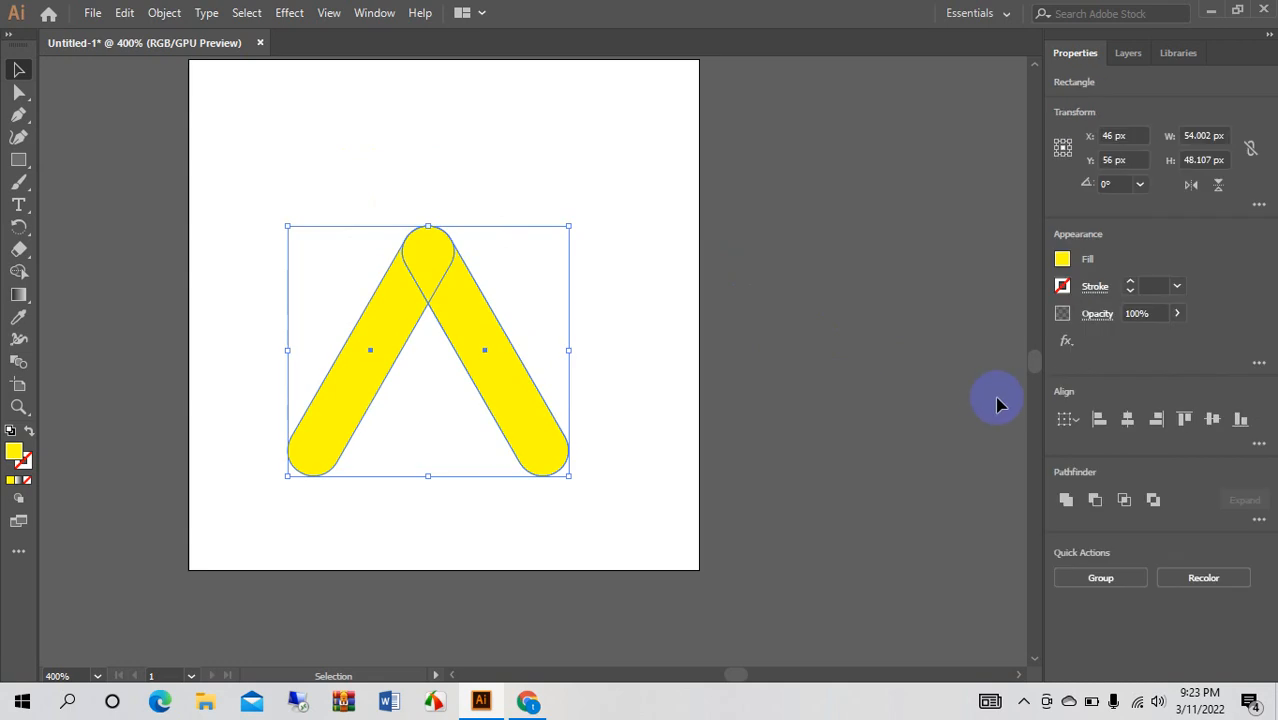
left_click(1066, 500)
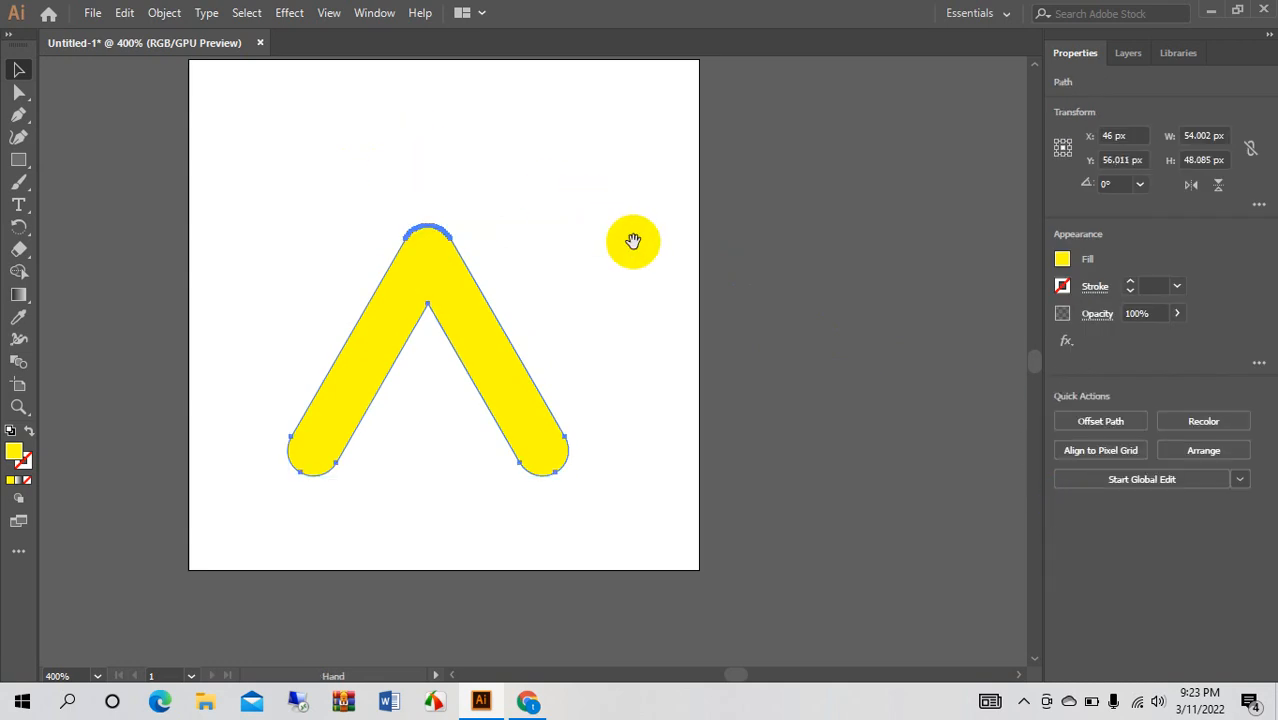
left_click_drag(630, 237, 624, 288)
left_click(233, 167)
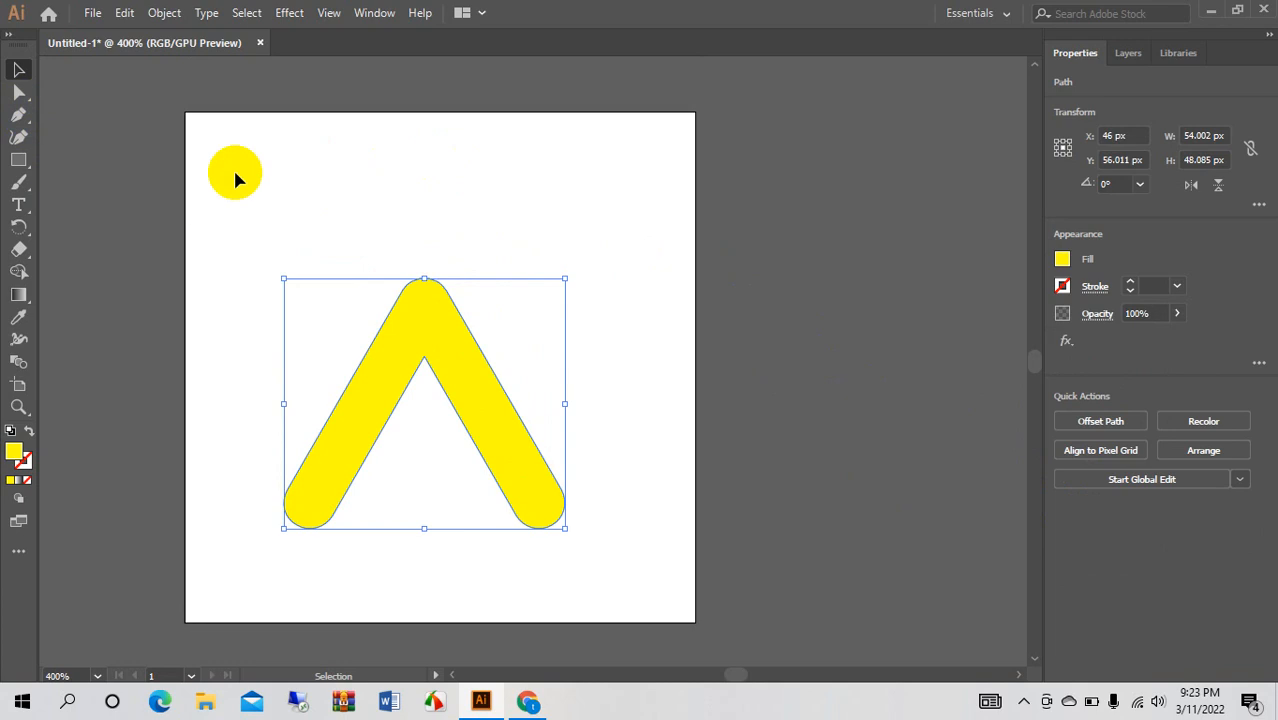
Step: Draw a wide ellipse about 77 by 36 px over the lower part of the letter and swap its yellow fill to the stroke
left_click(23, 166)
left_click_drag(23, 170, 57, 190)
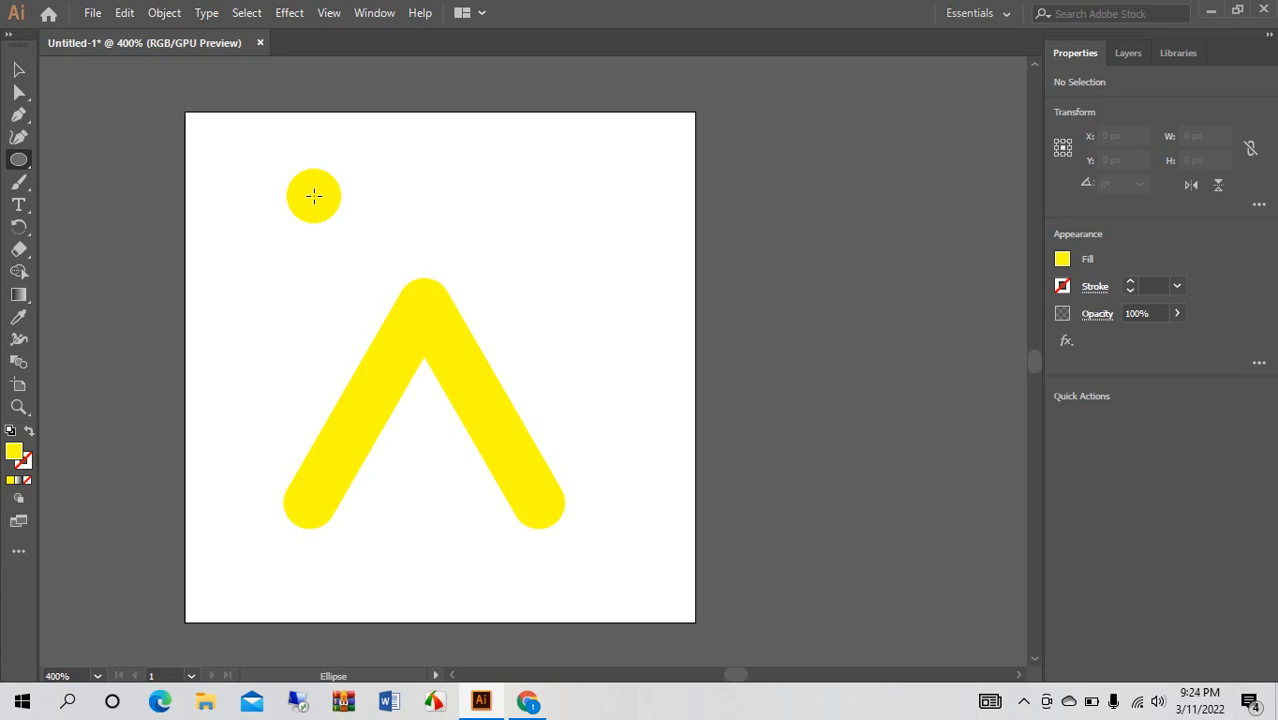
left_click_drag(313, 196, 287, 498)
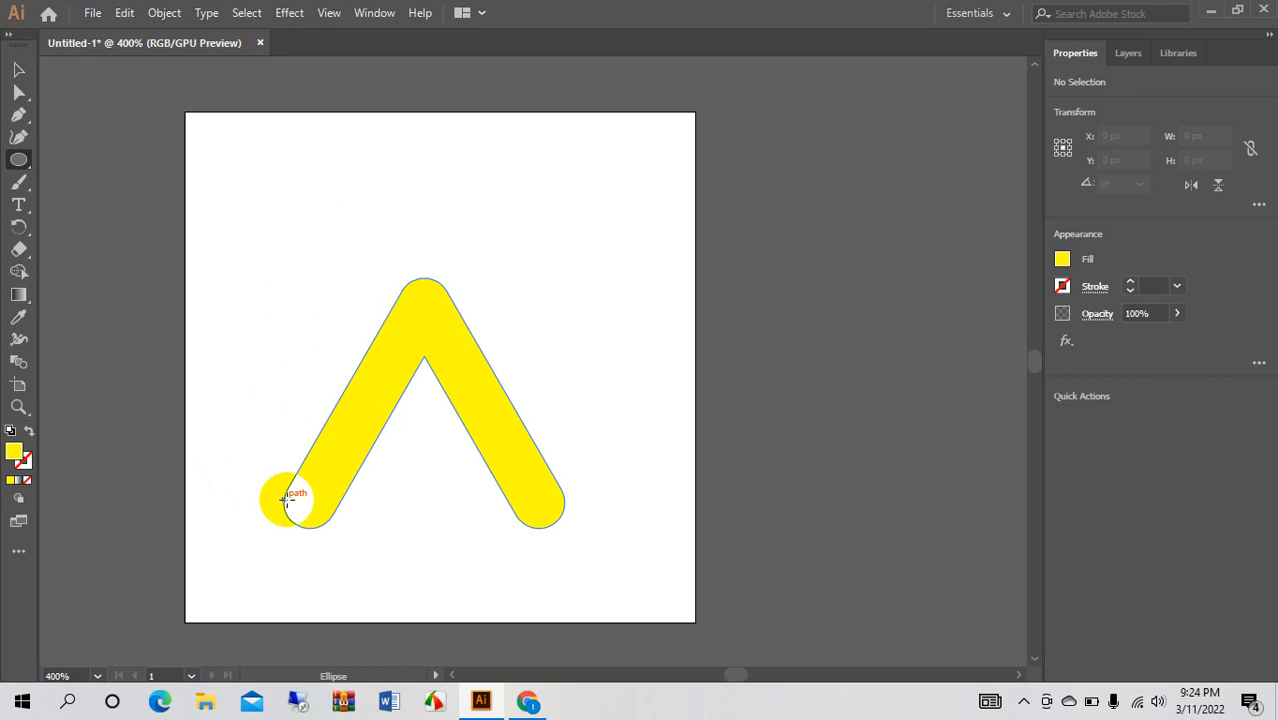
left_click_drag(287, 498, 665, 588)
left_click(18, 69)
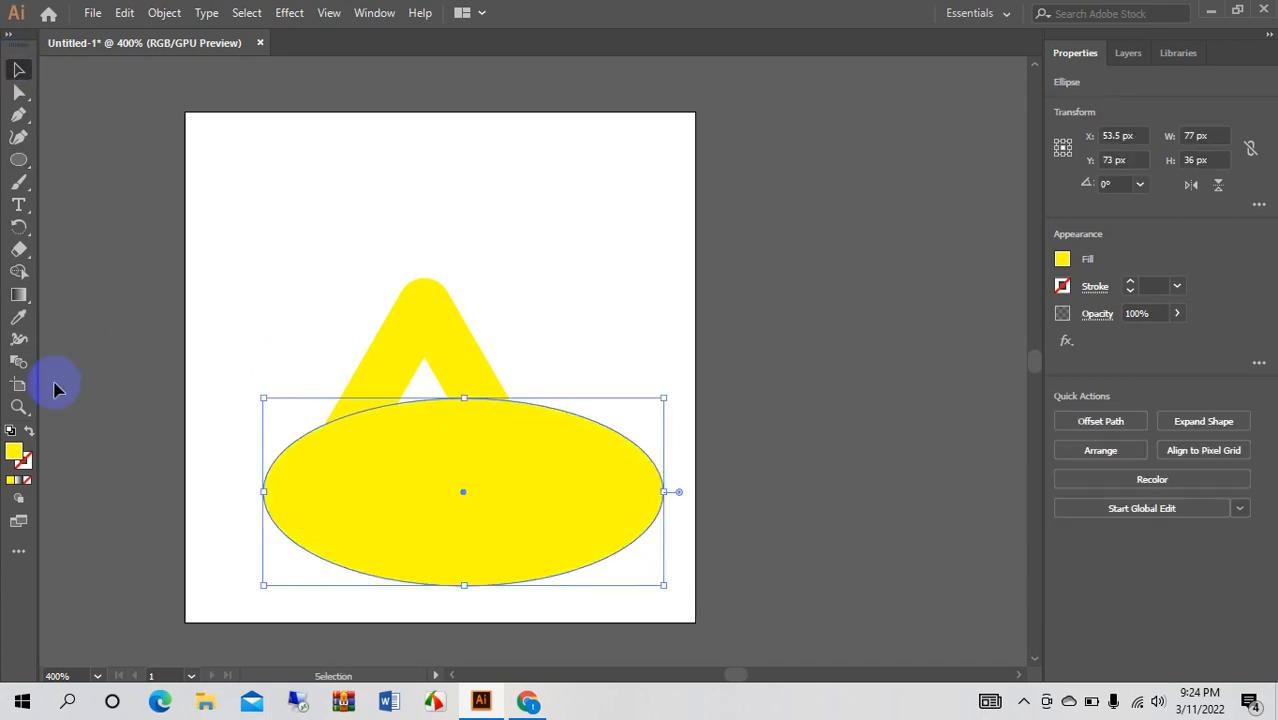
left_click(27, 431)
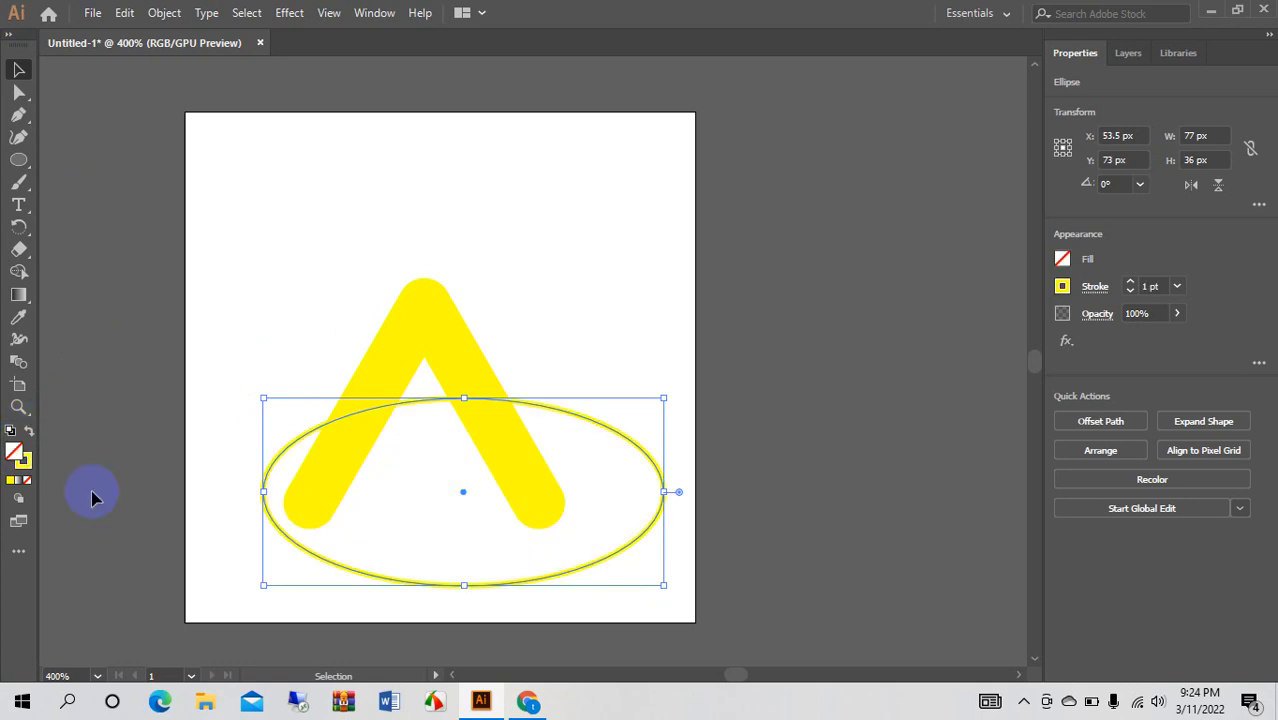
Step: Rotate the ellipse about 22° counterclockwise and set its stroke weight to 3 pt
left_click_drag(668, 595, 689, 505)
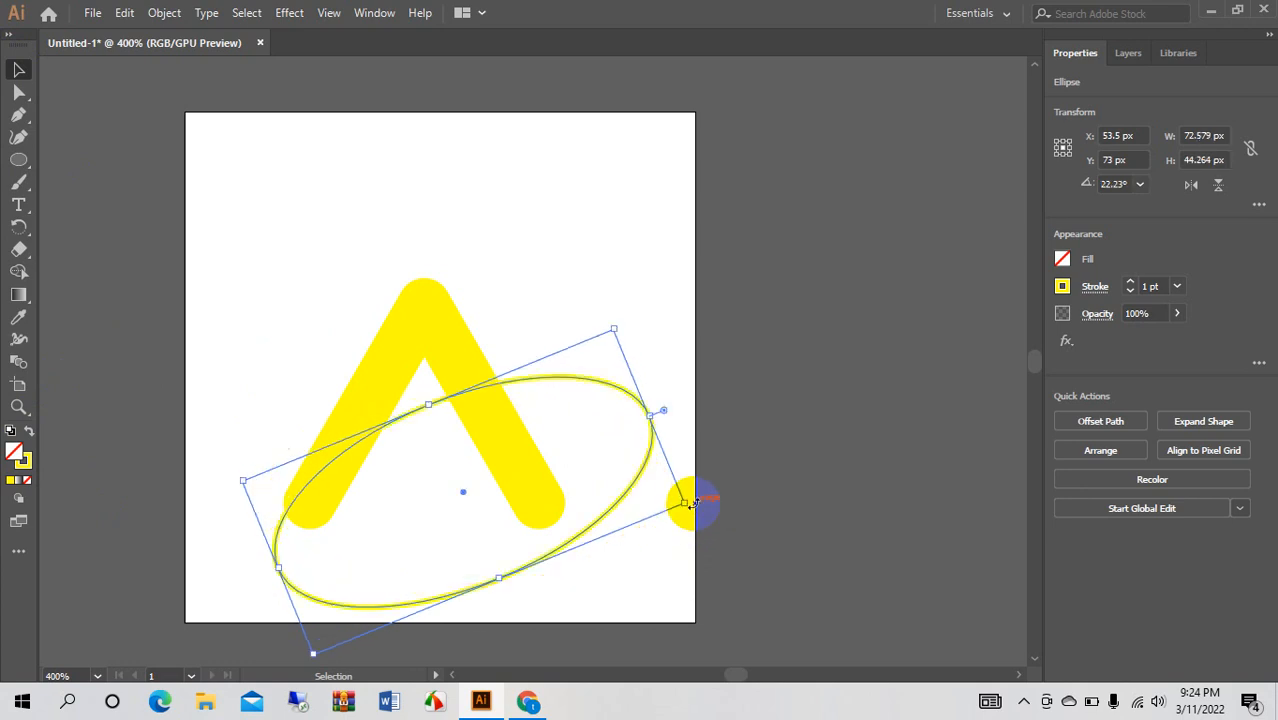
left_click(1131, 284)
left_click(1131, 284)
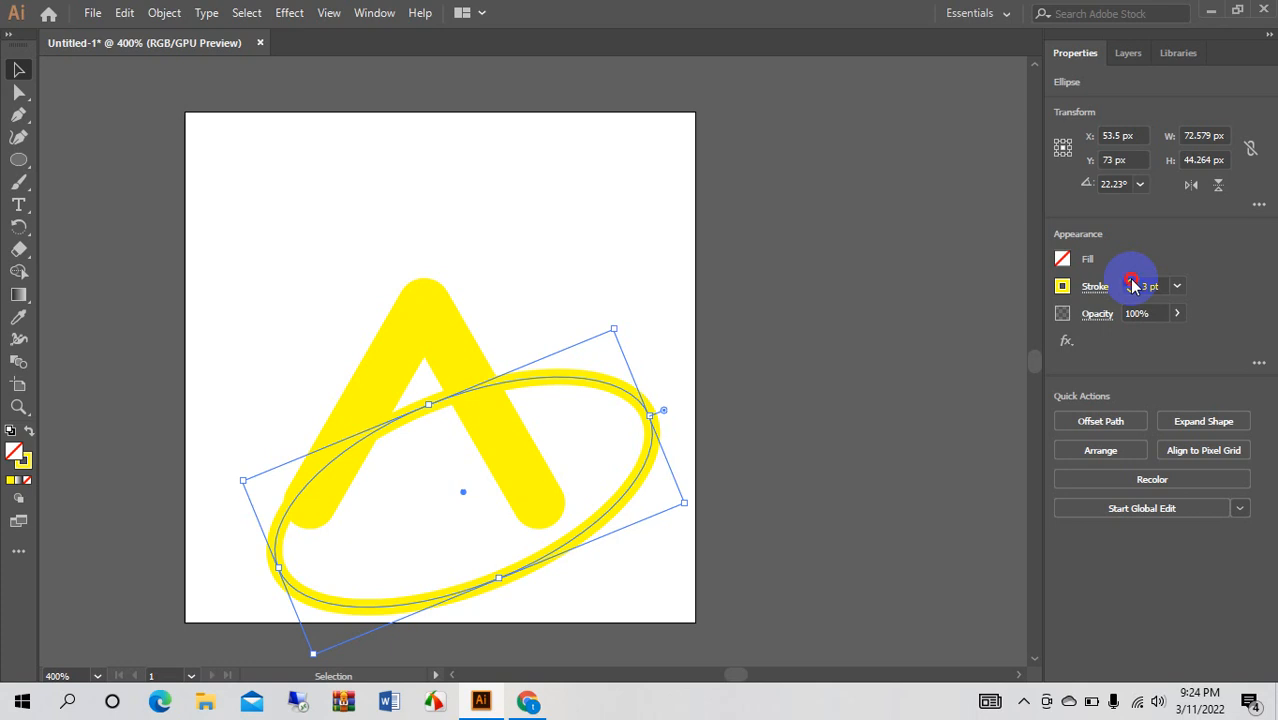
left_click(1131, 284)
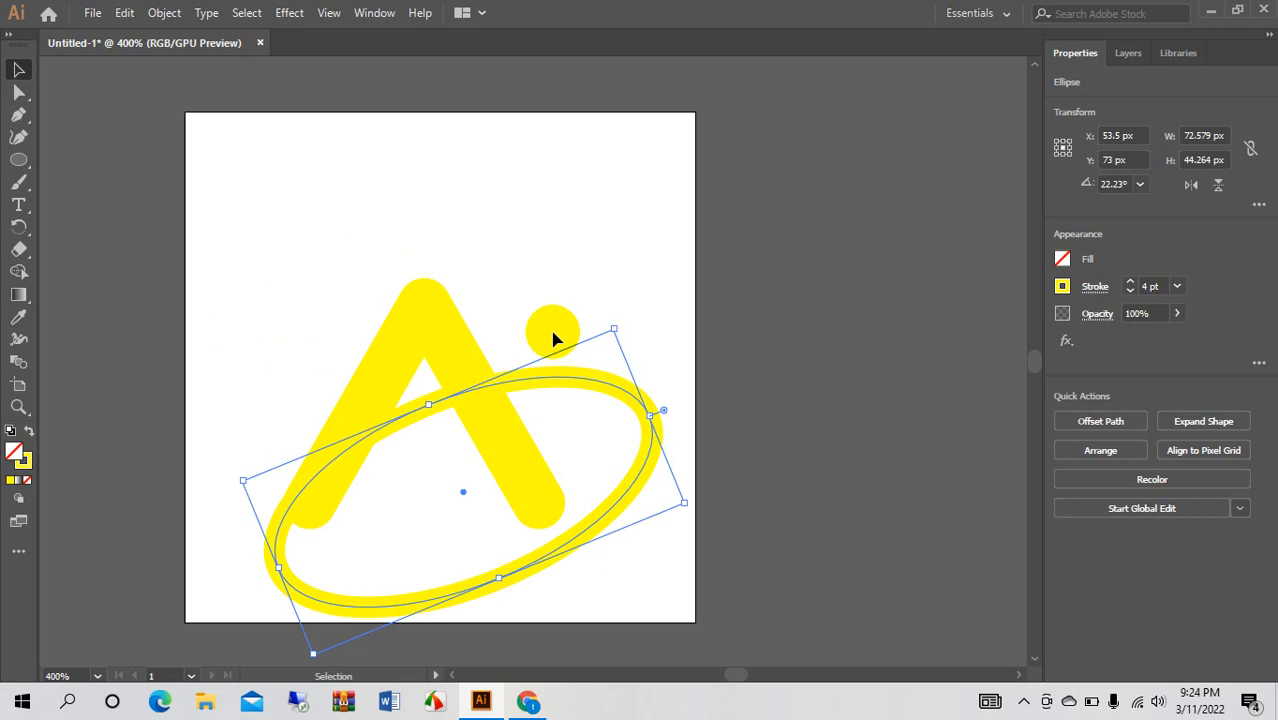
left_click(1131, 291)
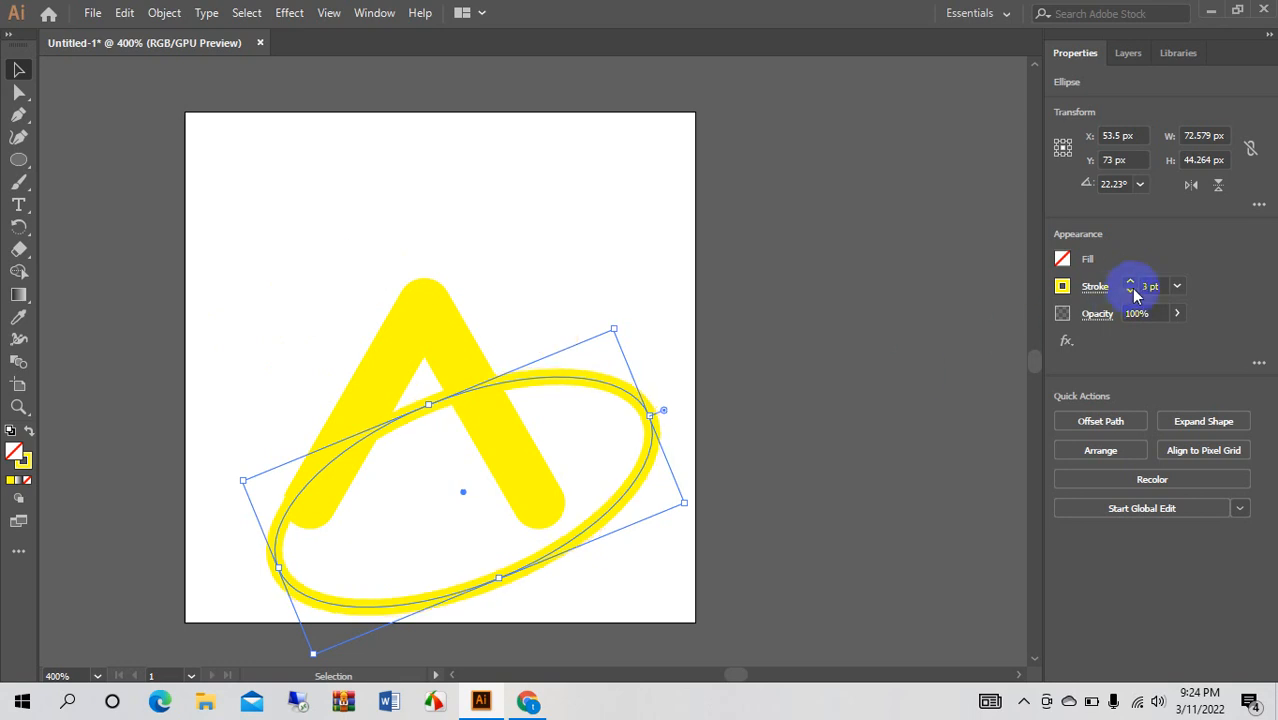
left_click(564, 259)
Step: Expand the tilted ellipse with Fill and Stroke enabled, converting its outline to a filled shape
left_click(545, 395)
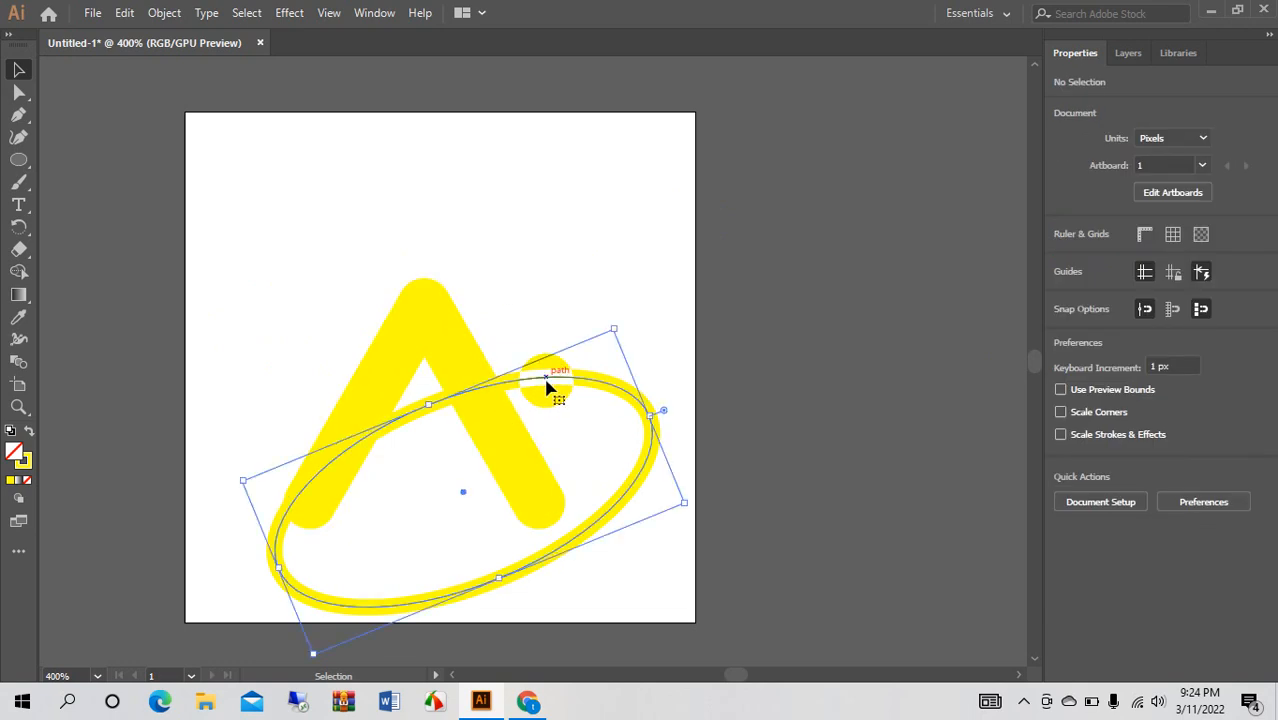
left_click(164, 14)
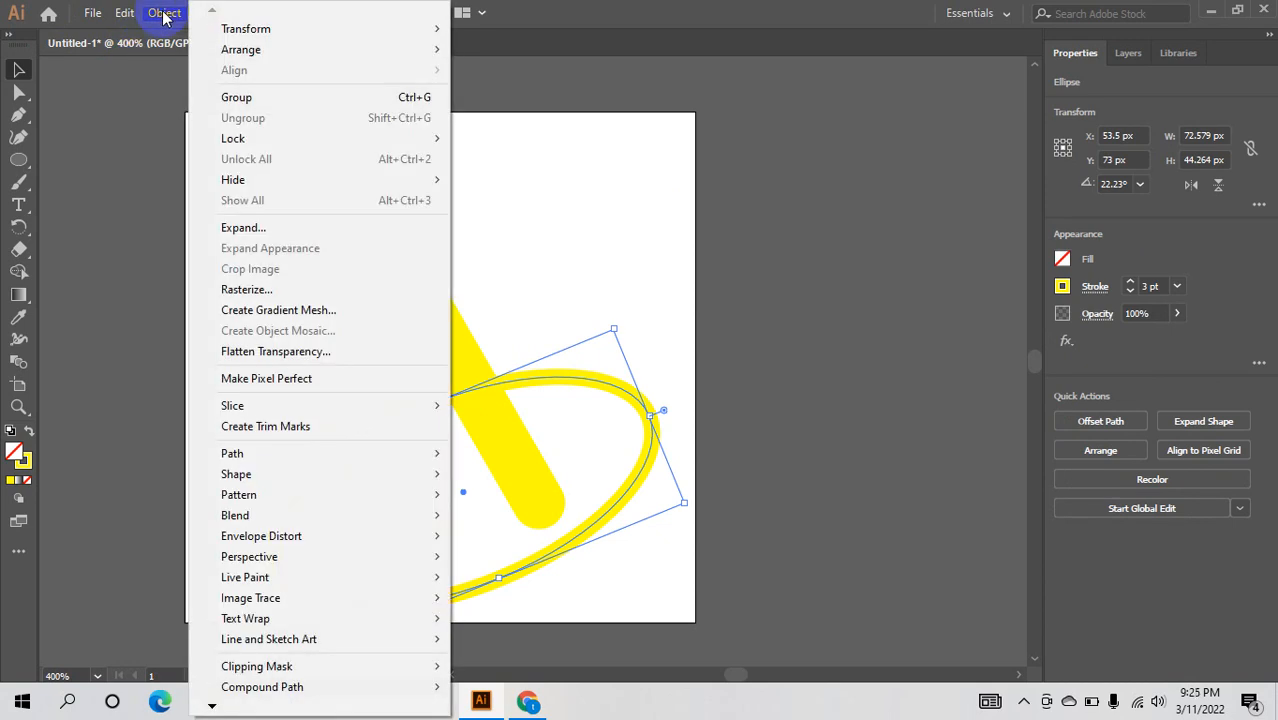
left_click(250, 229)
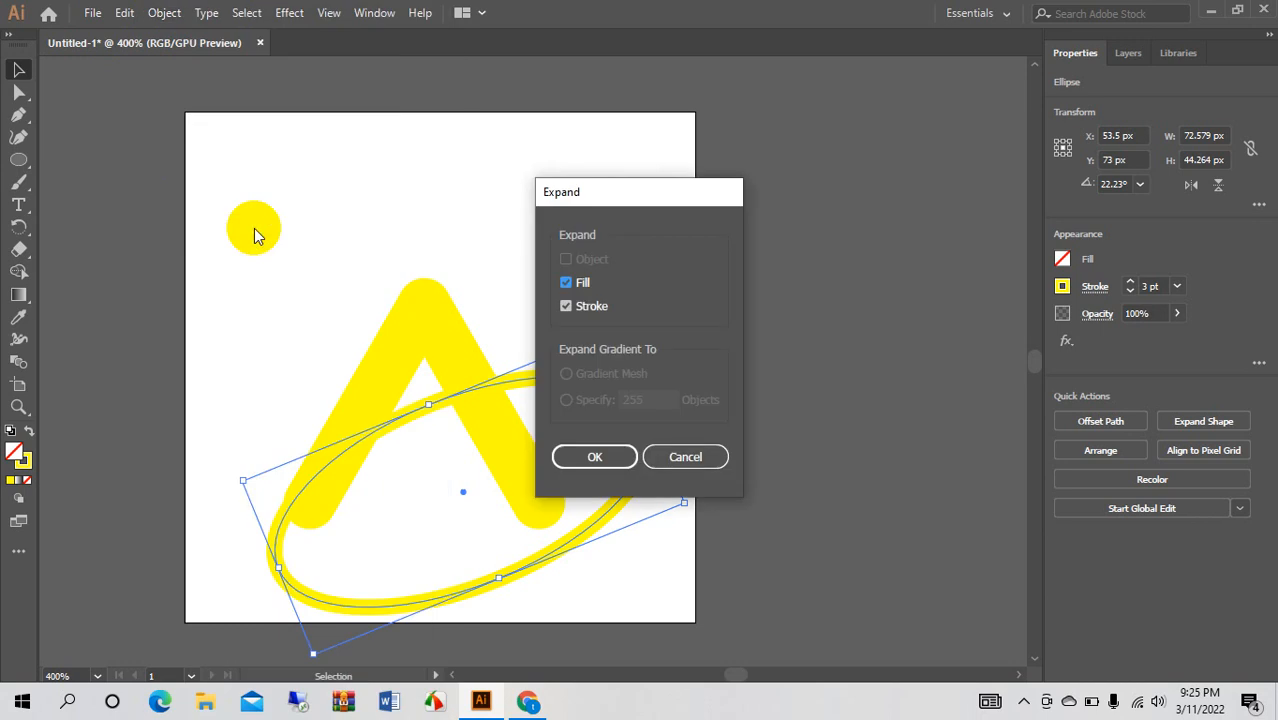
left_click(619, 458)
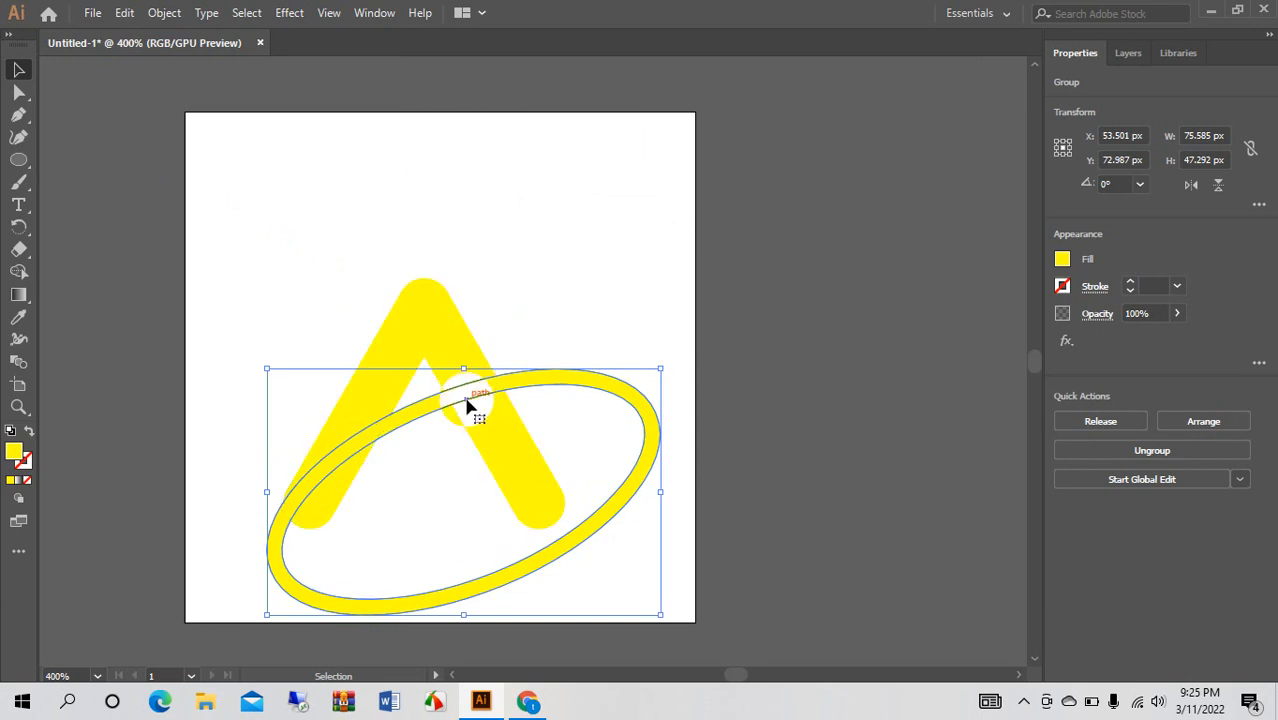
left_click_drag(466, 404, 508, 308)
key("a")
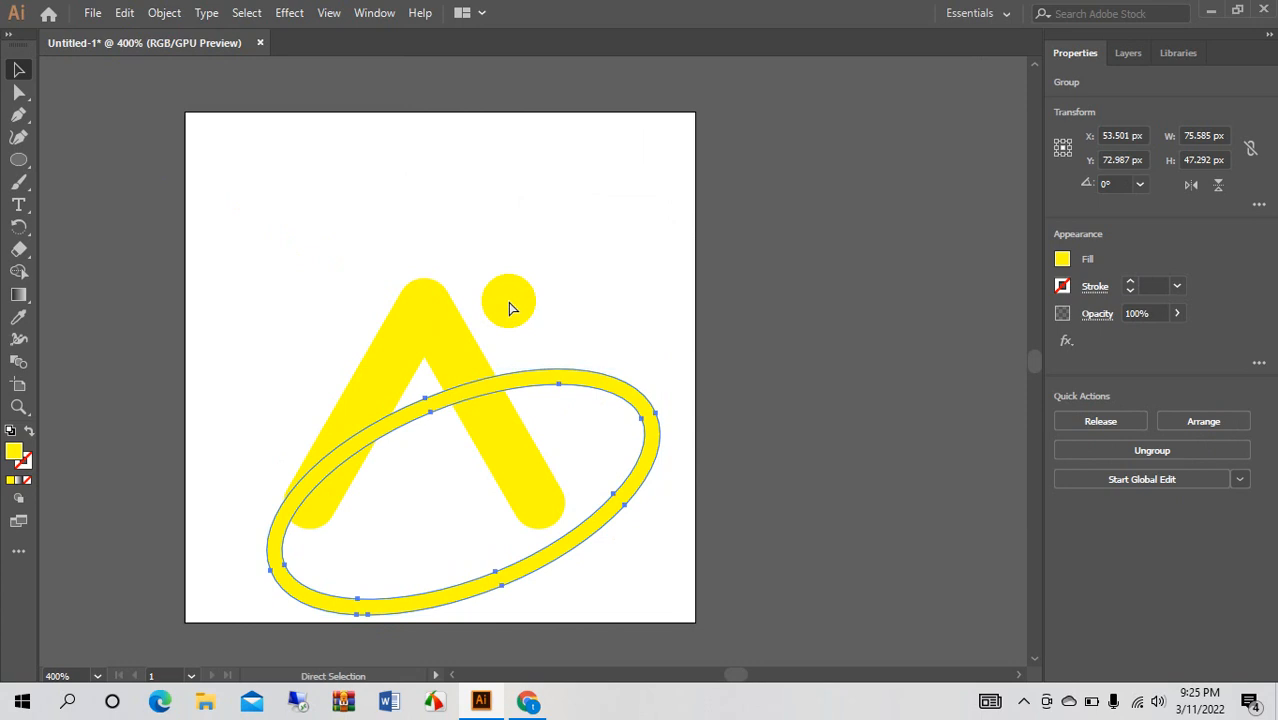
key("v")
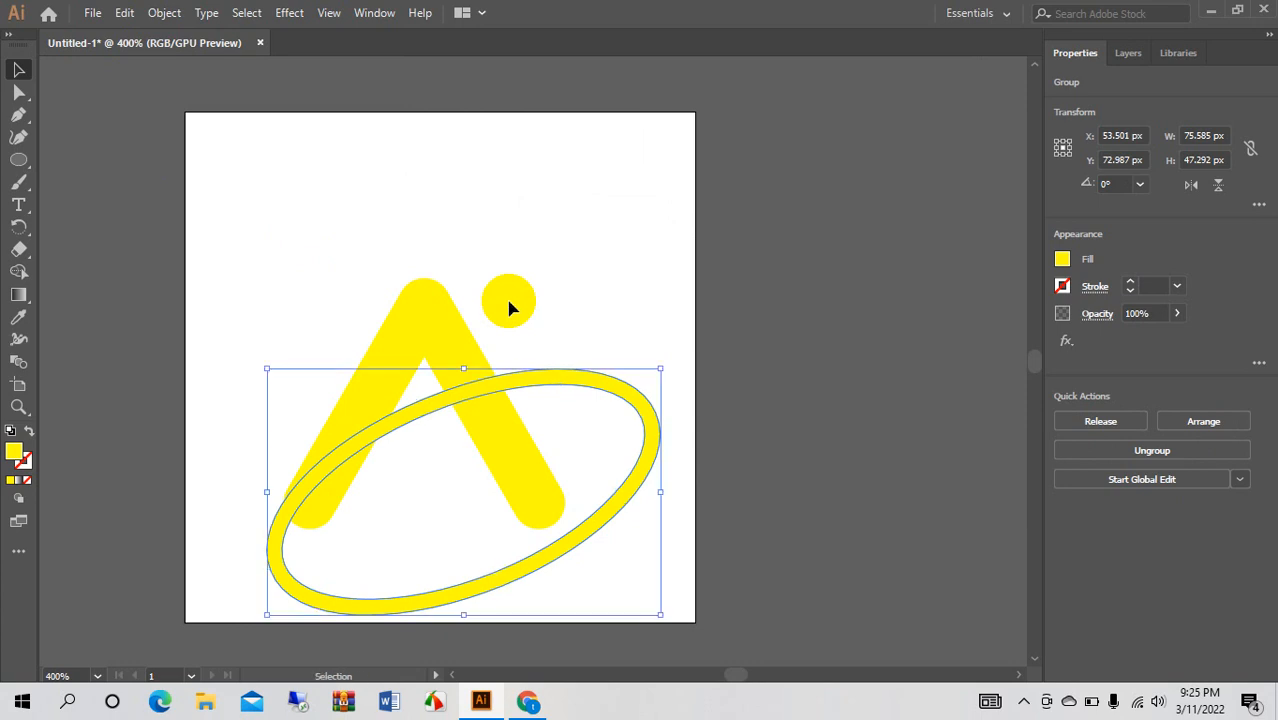
Step: Duplicate the tilted ring in place and offset the copy 1 px right and 3 px down from the original
key("a")
key("v")
key("Right")
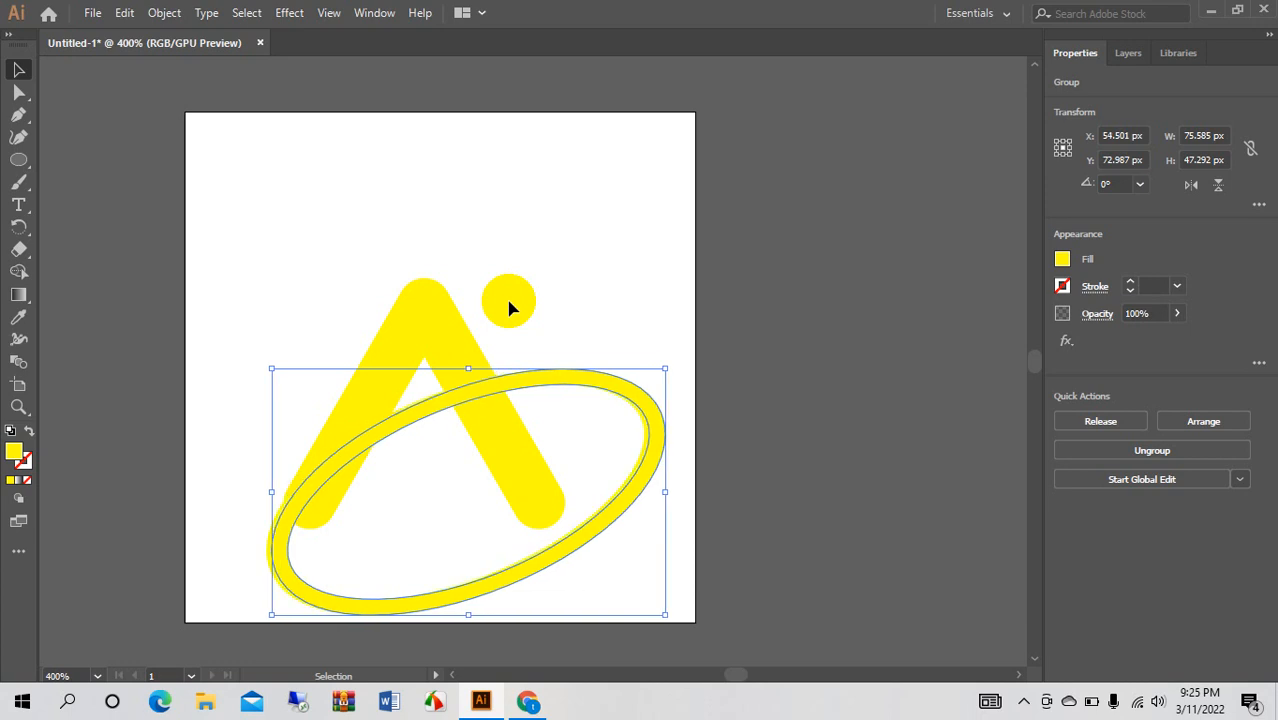
key("Right")
key("Right")
key("Down")
key("Down")
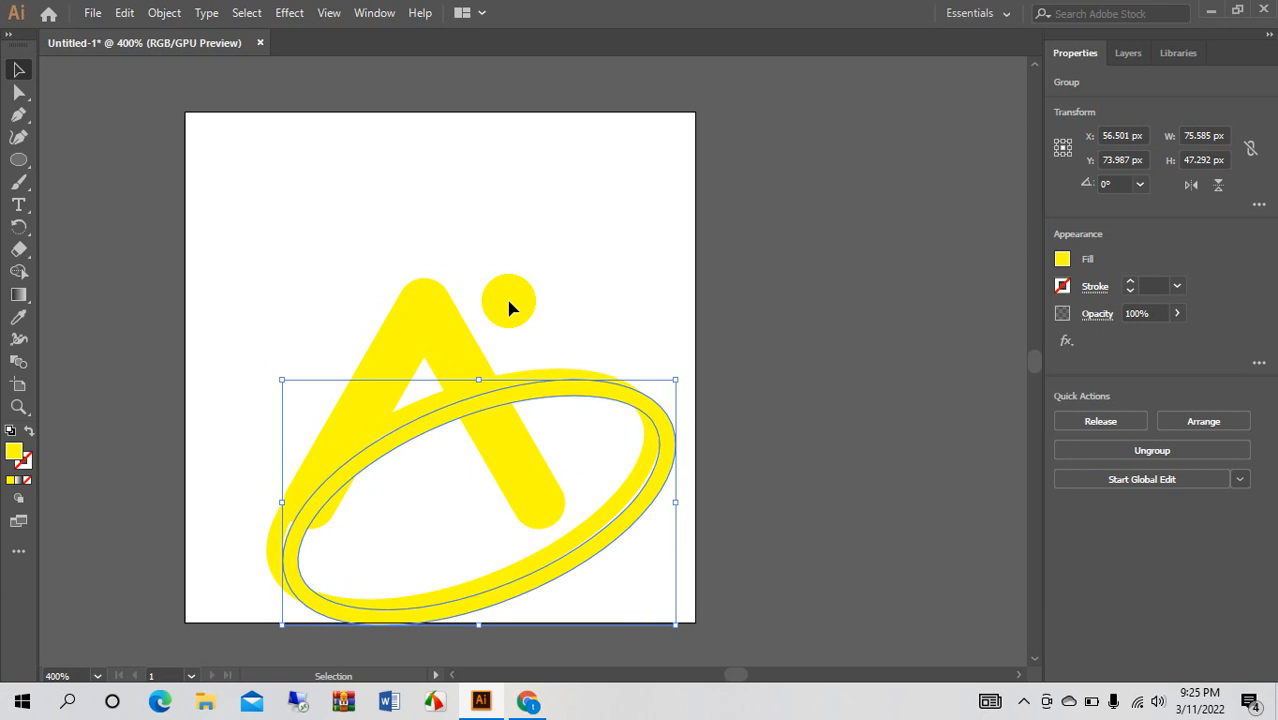
key("Down")
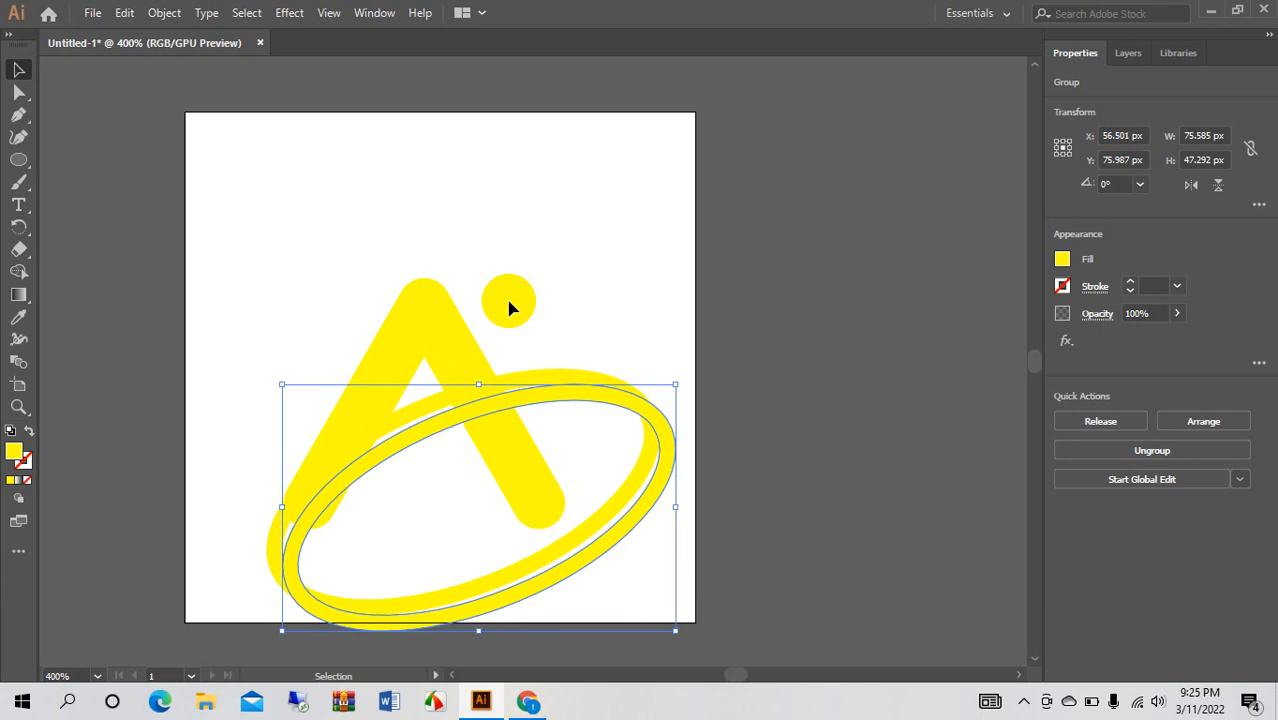
key("Left")
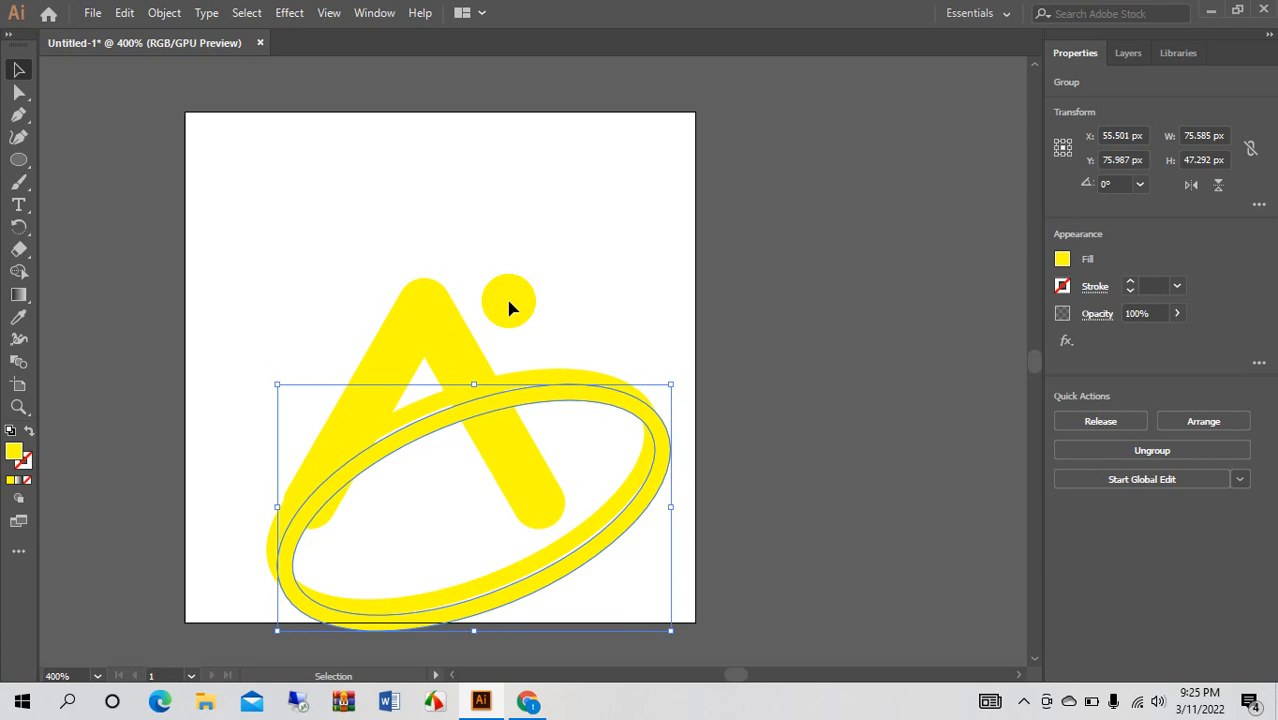
key("Up")
key("Down")
key("Left")
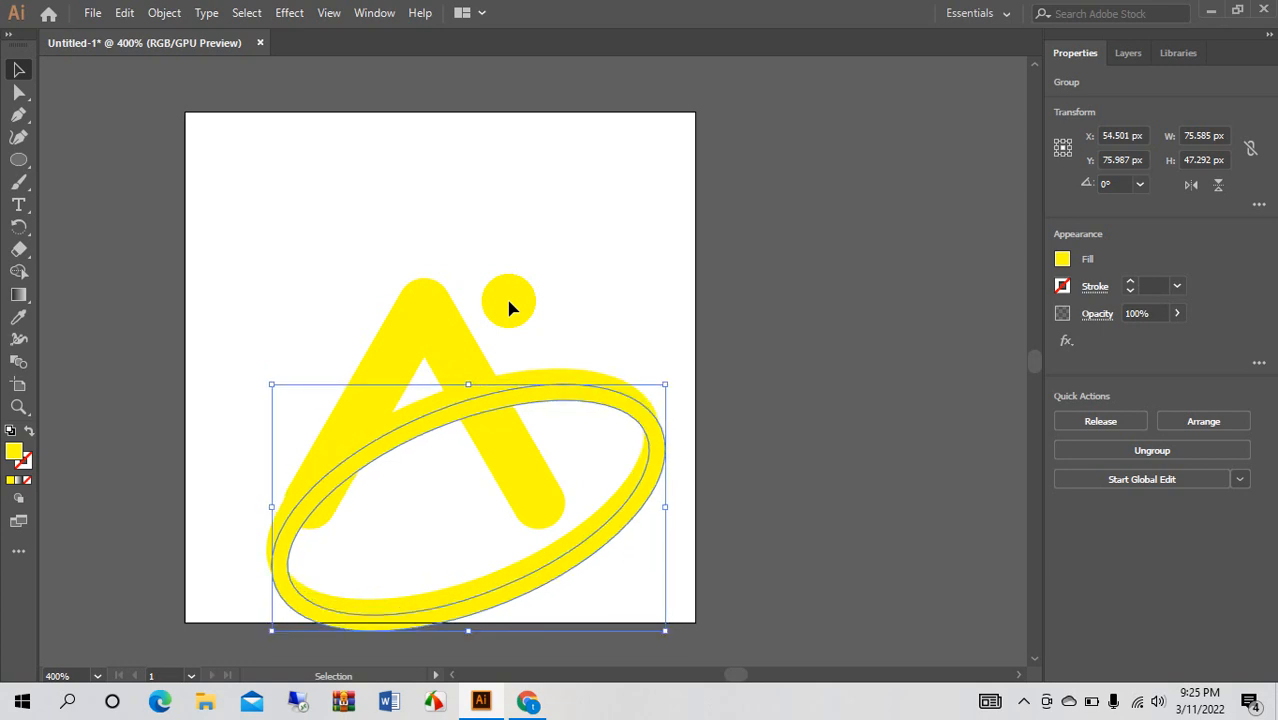
Step: Divide the two overlapping rings with Pathfinder and ungroup the resulting pieces
left_click_drag(514, 282, 674, 444)
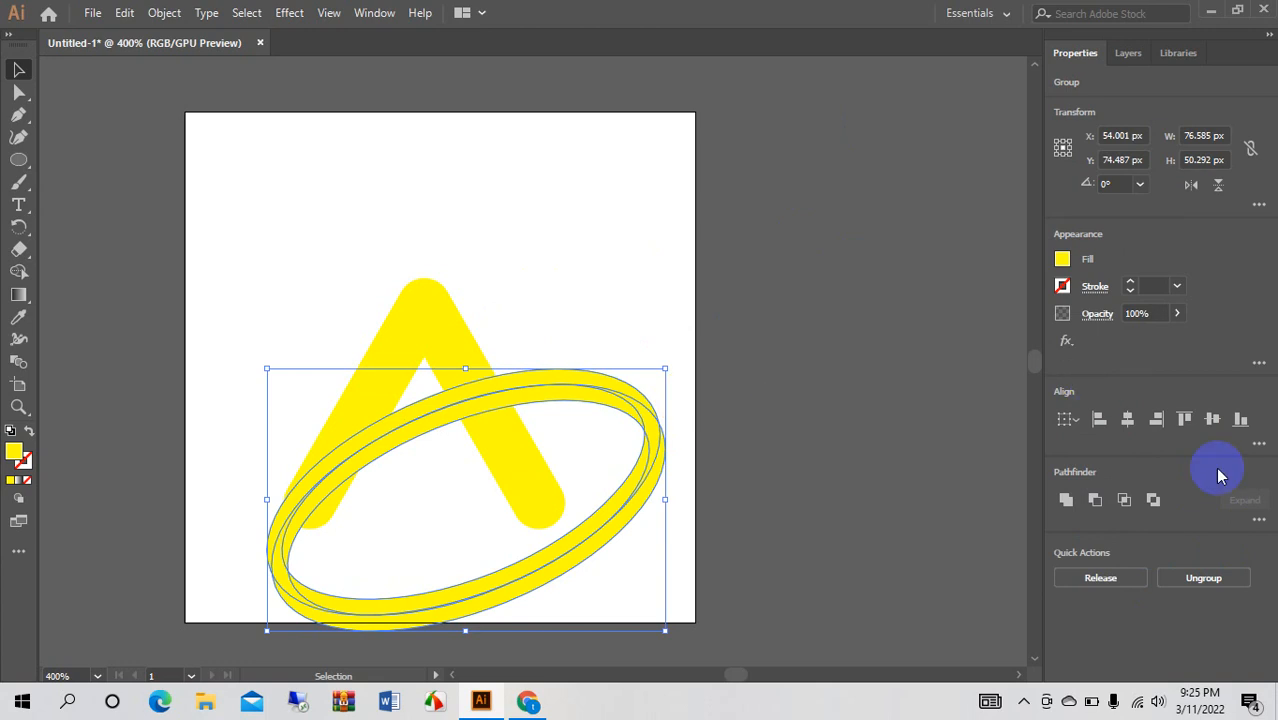
left_click(1259, 520)
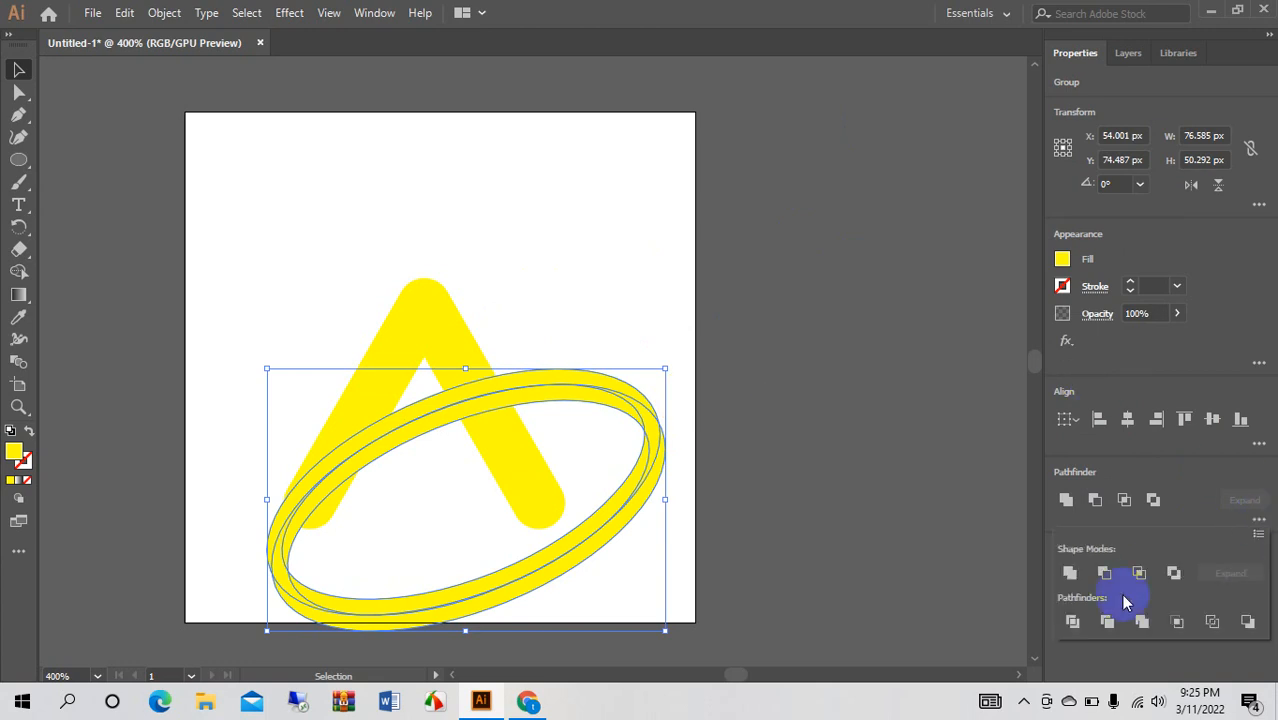
left_click(1077, 626)
left_click(608, 266)
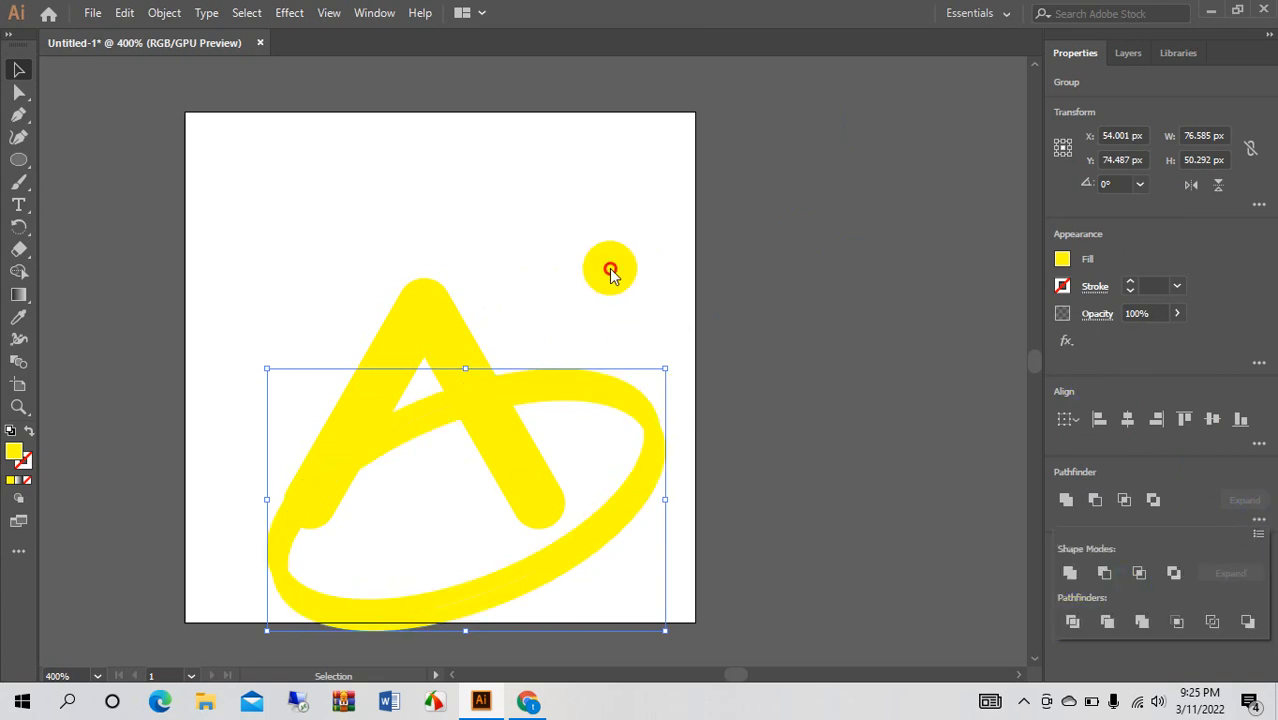
left_click_drag(575, 302, 665, 472)
right_click(616, 380)
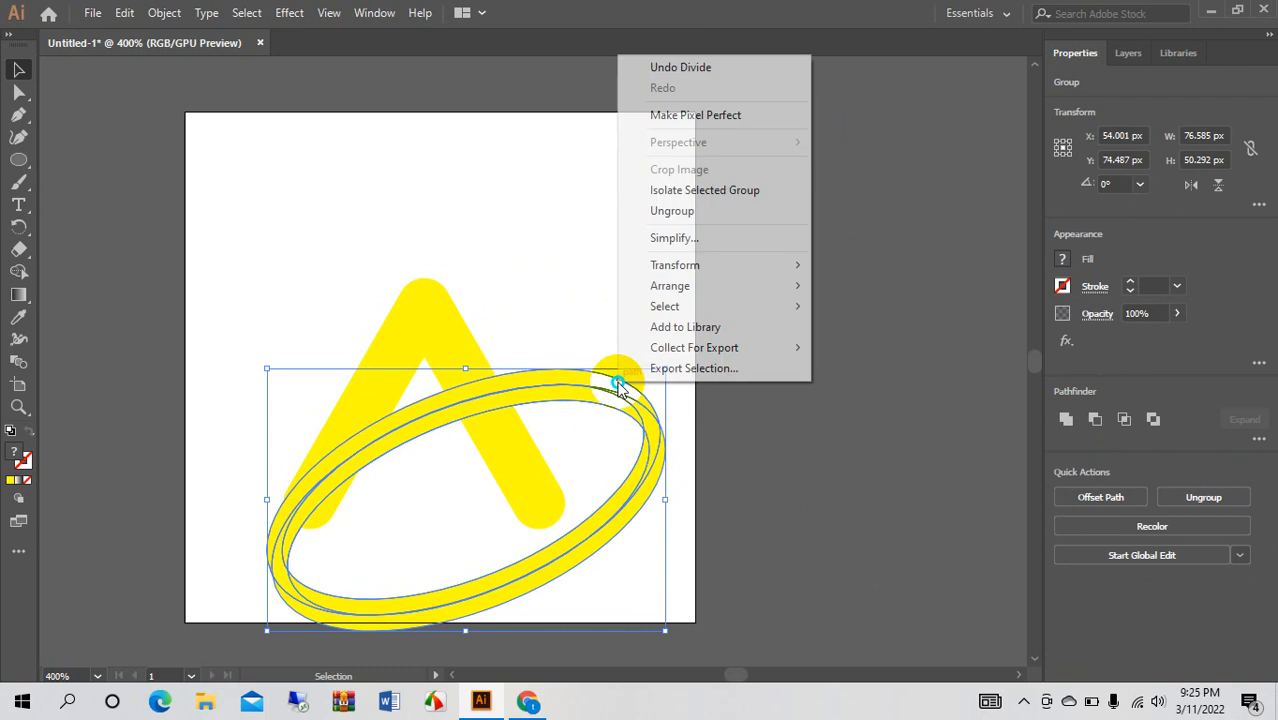
left_click(693, 210)
left_click(597, 227)
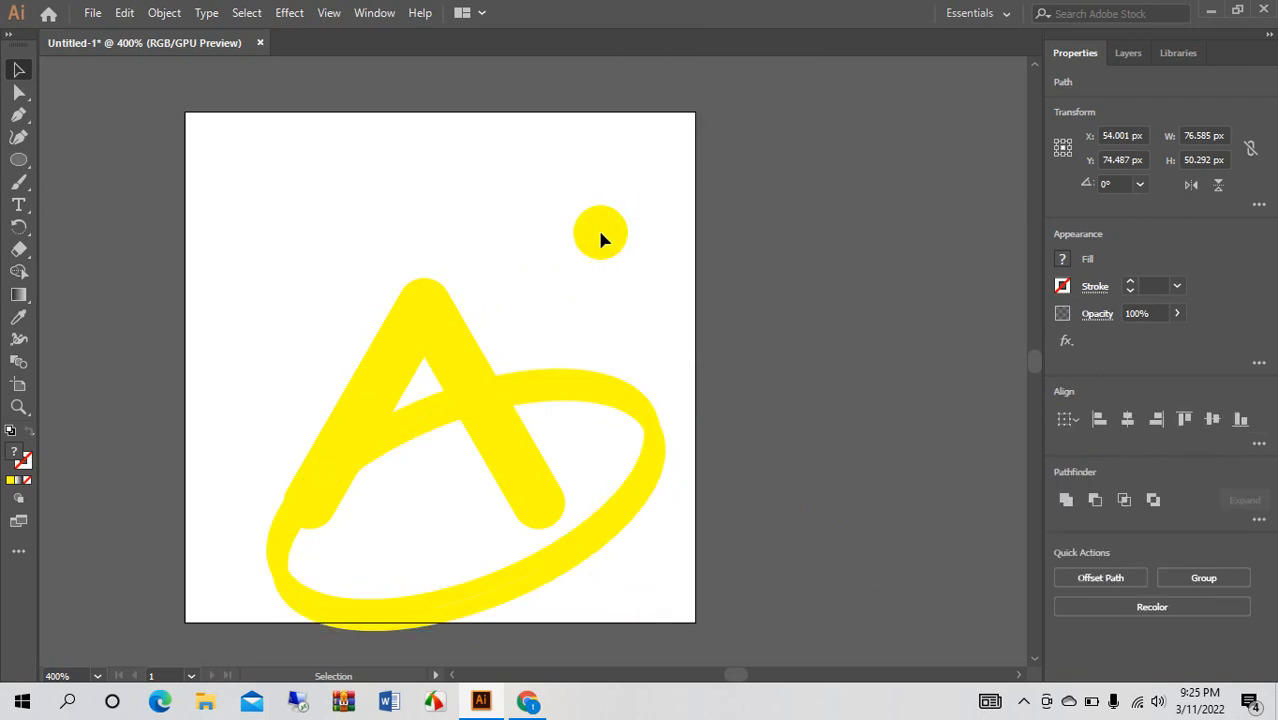
Step: Delete the lower pieces of the divided rings, keeping only the two upper crescent arcs across the letter
left_click_drag(500, 410, 190, 558)
key("ctrl+equal")
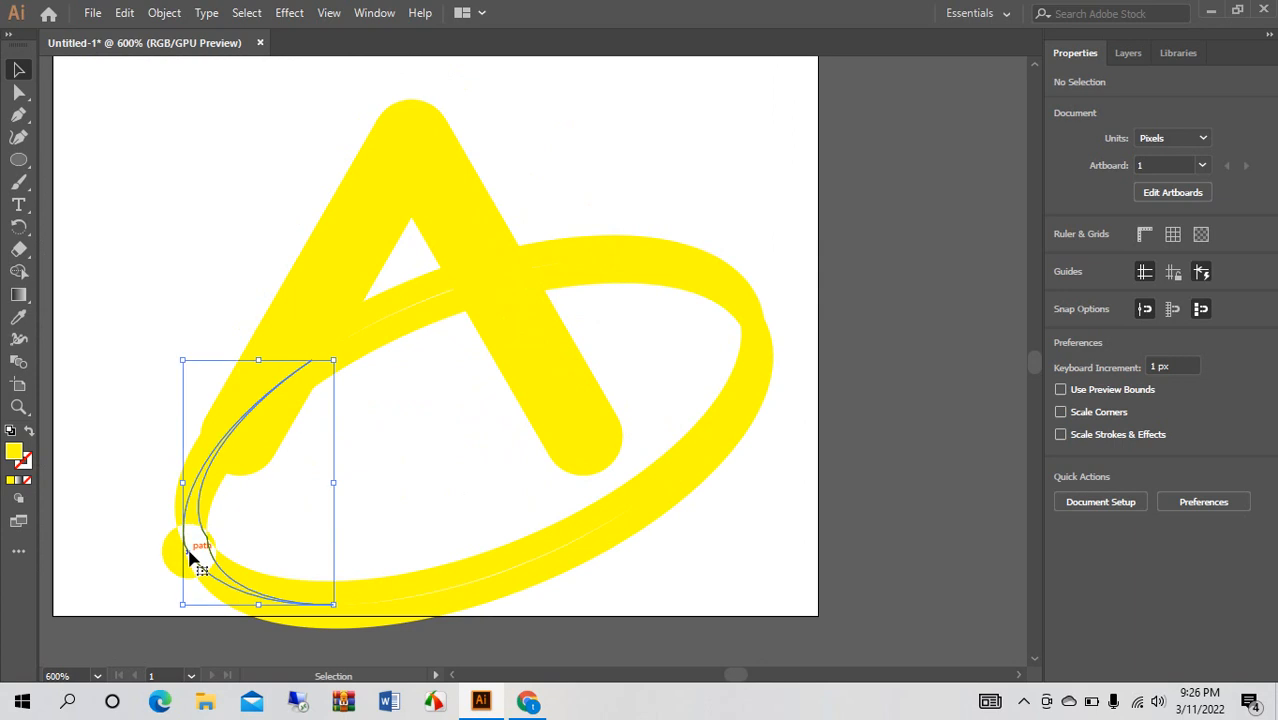
key("Delete")
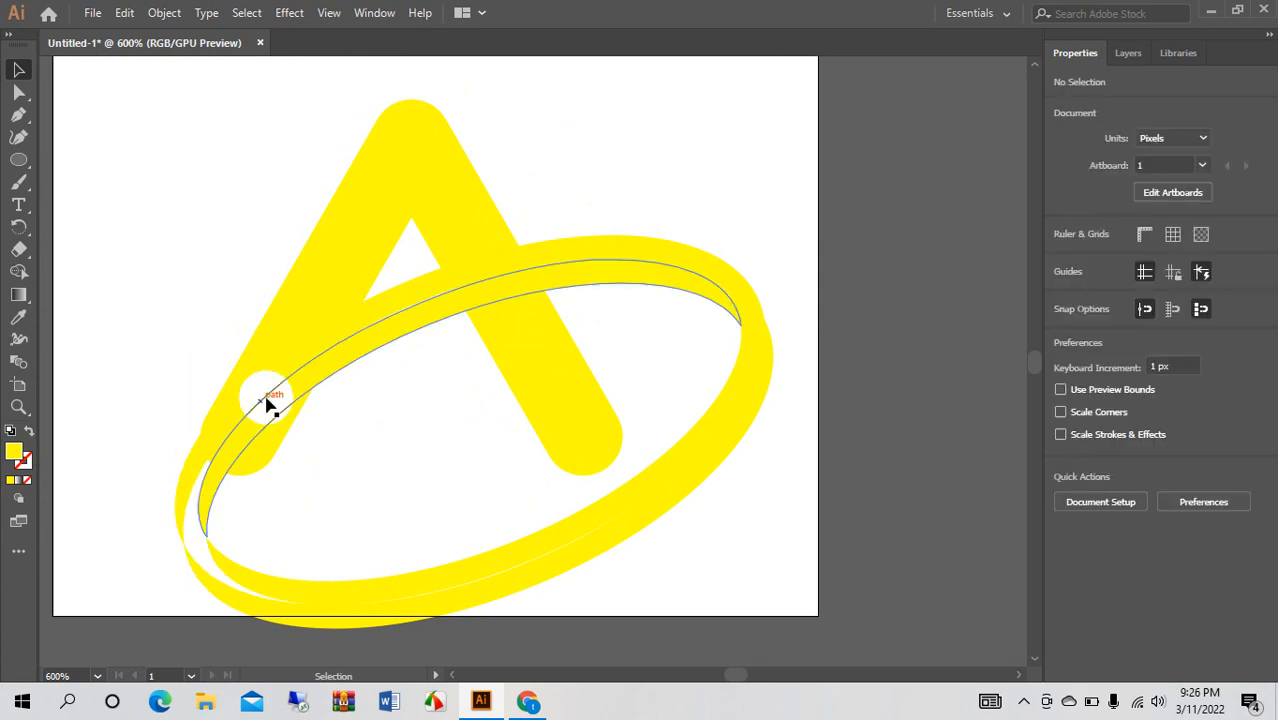
left_click_drag(678, 322, 748, 400)
key("Delete")
left_click(698, 430)
key("Delete")
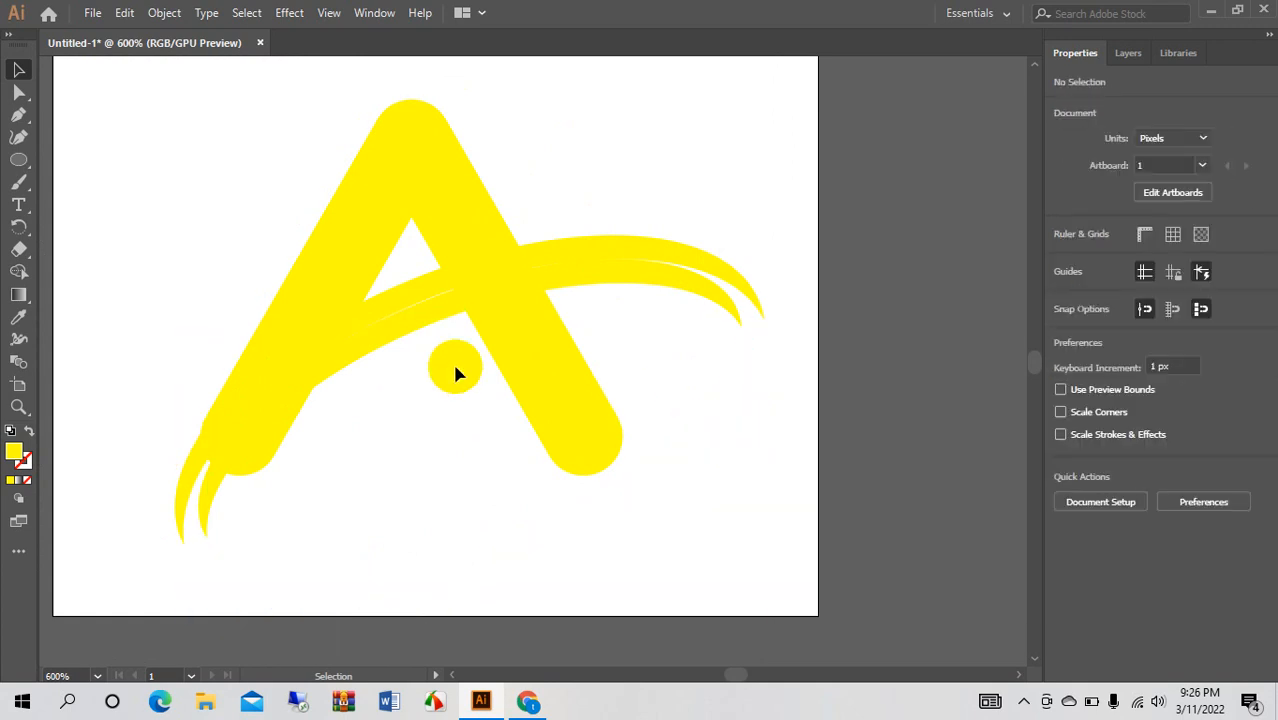
Step: Move the inner crescent arc 1 px right and 3 px down to open a gap below the outer arc
left_click(407, 330)
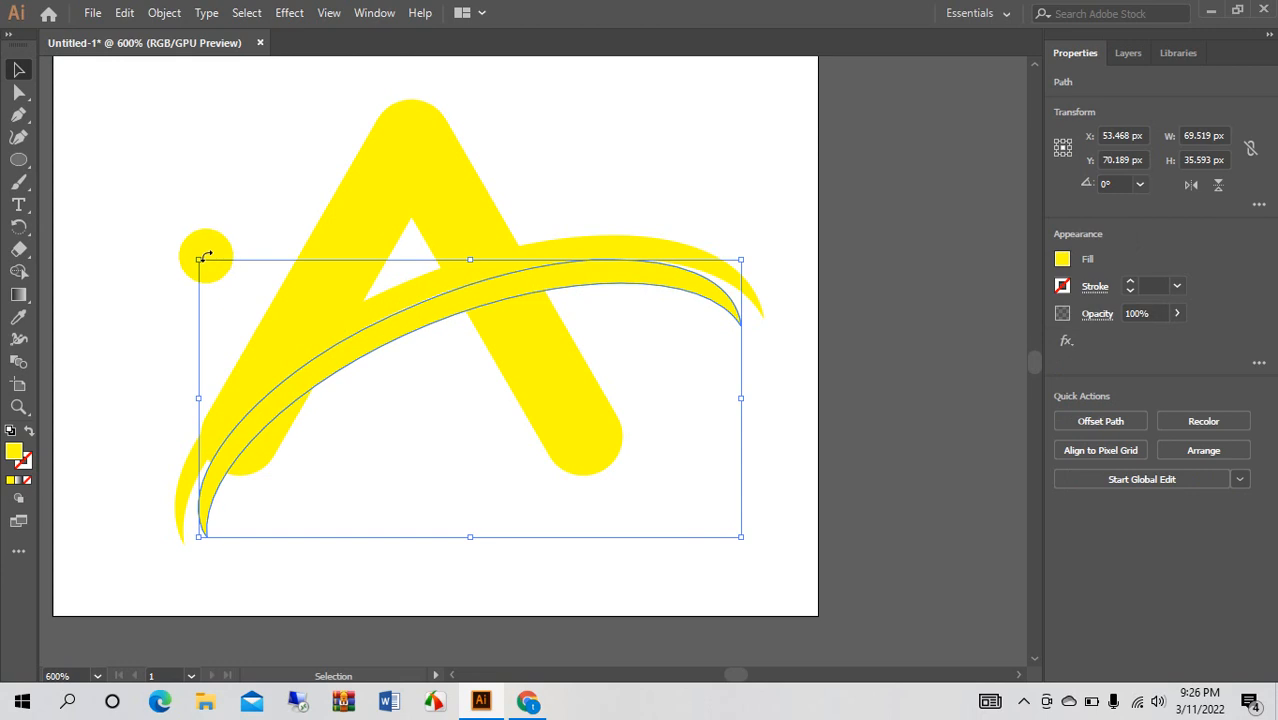
key("Down")
key("Right")
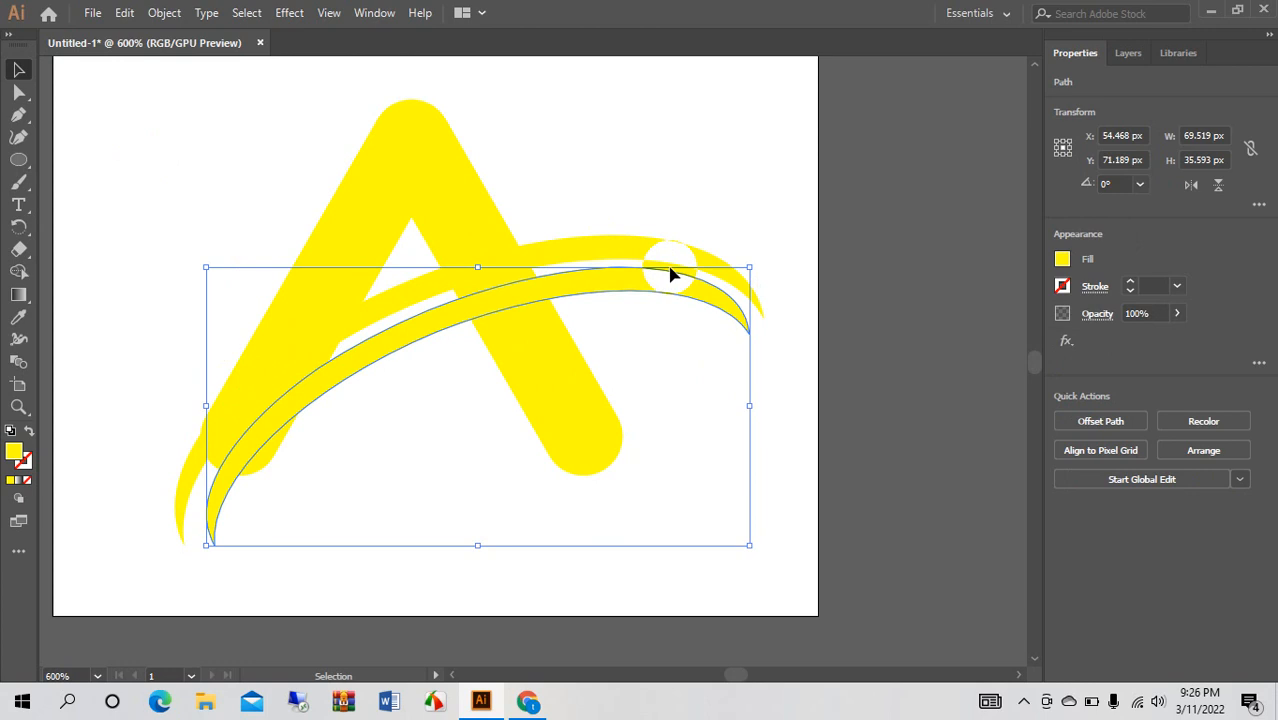
key("Down")
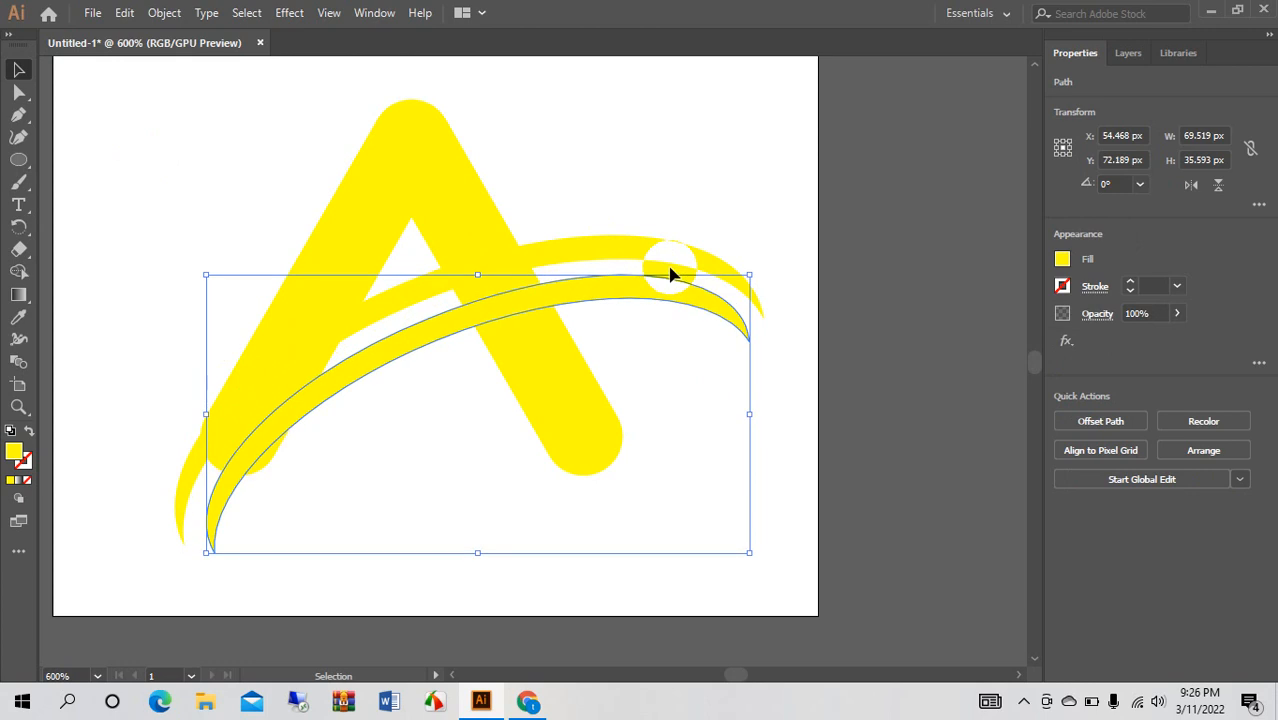
key("Down")
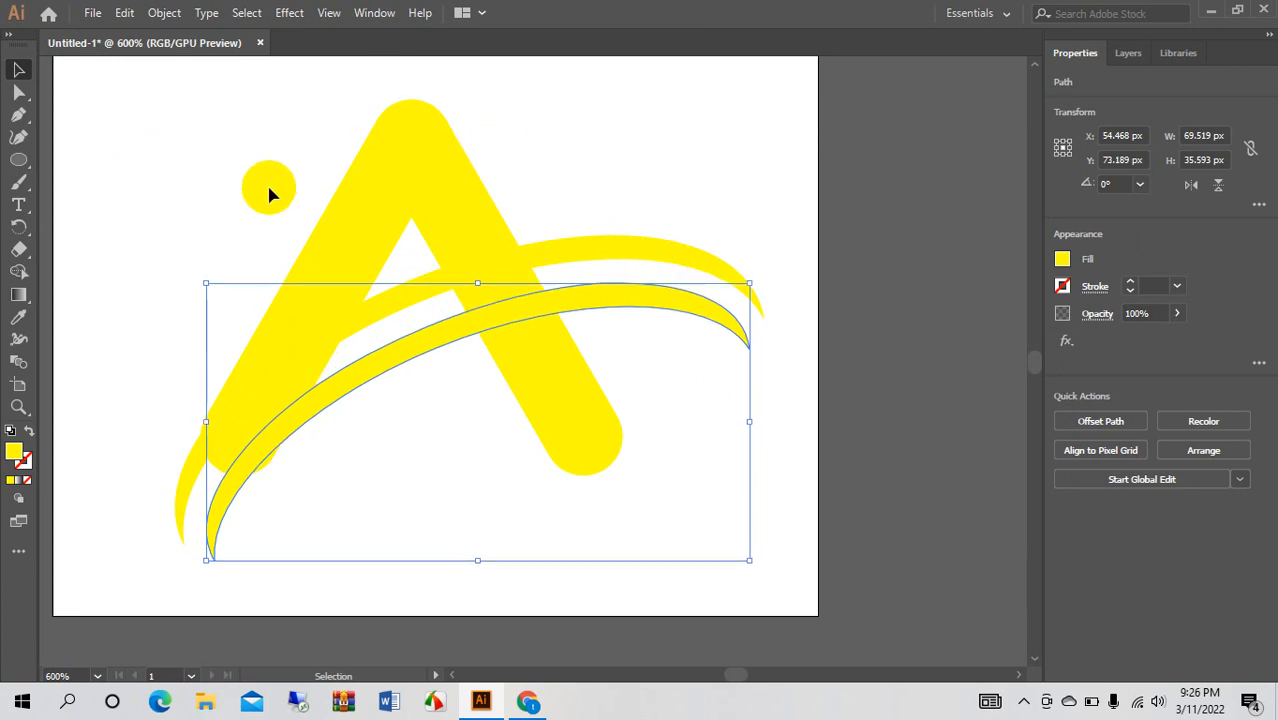
left_click(204, 178)
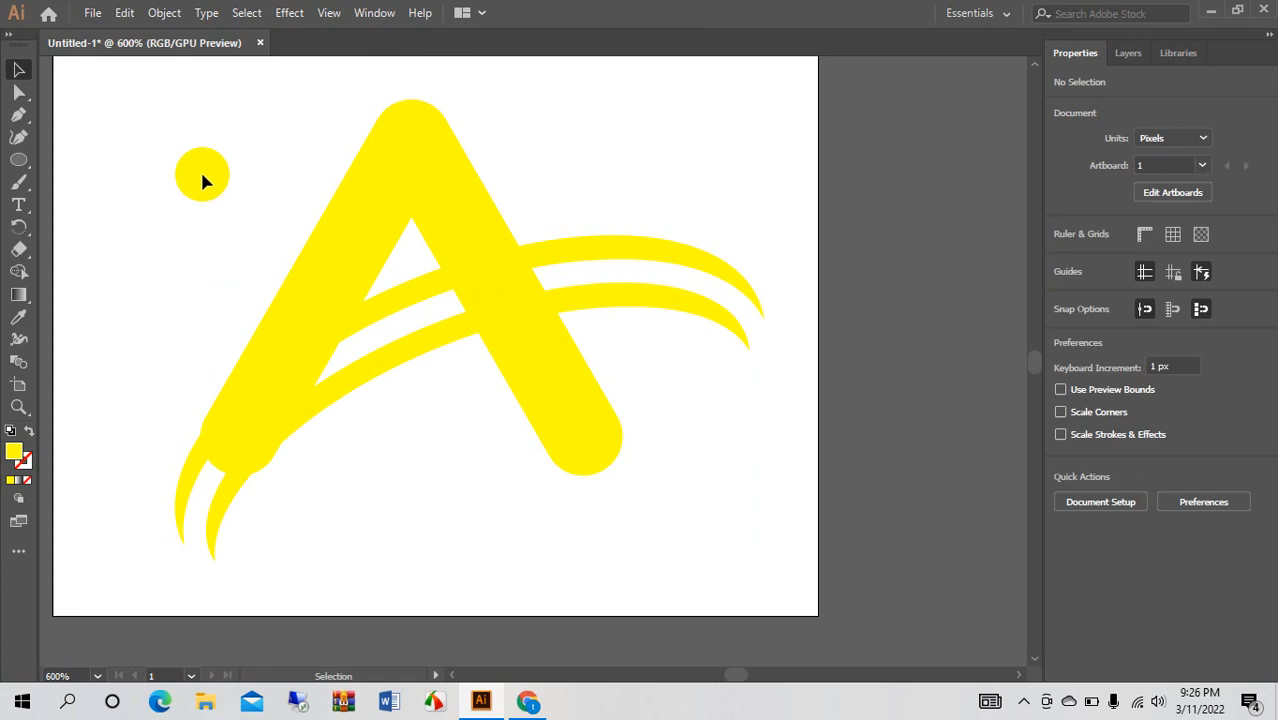
Step: Divide the letter A and both crescent arcs with Pathfinder, and ungroup the result
left_click_drag(191, 116, 650, 562)
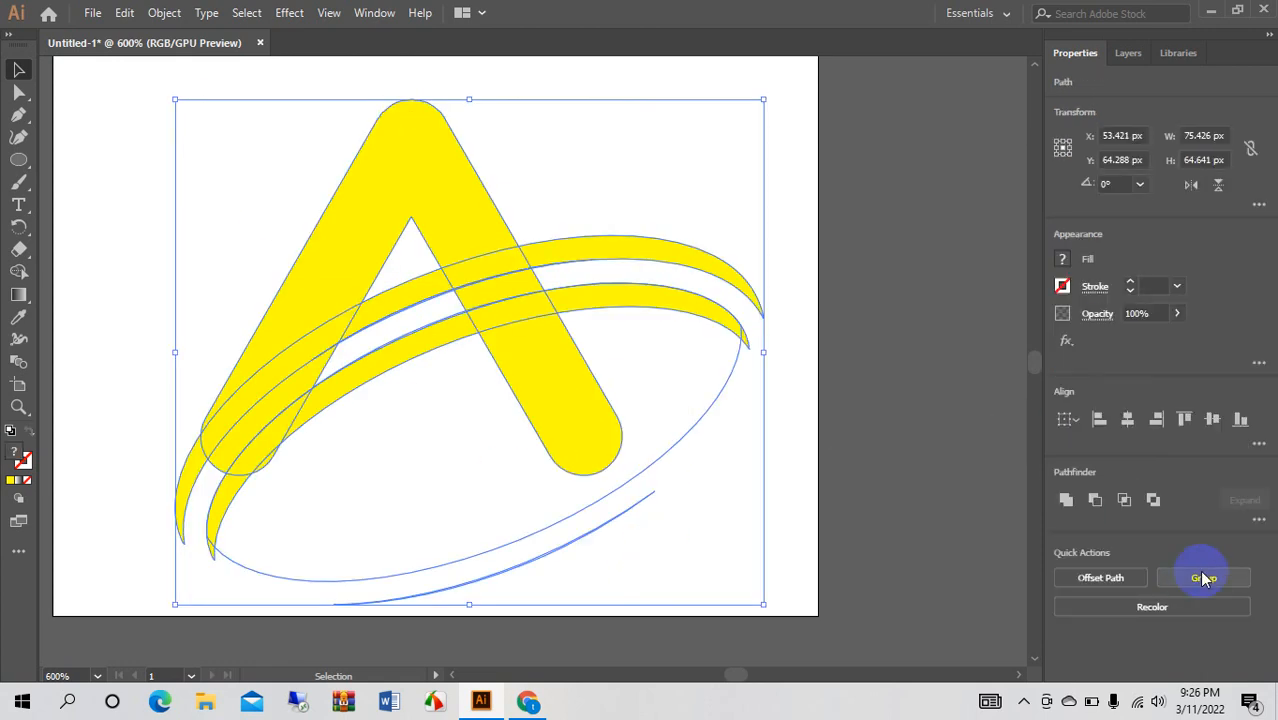
left_click(1258, 519)
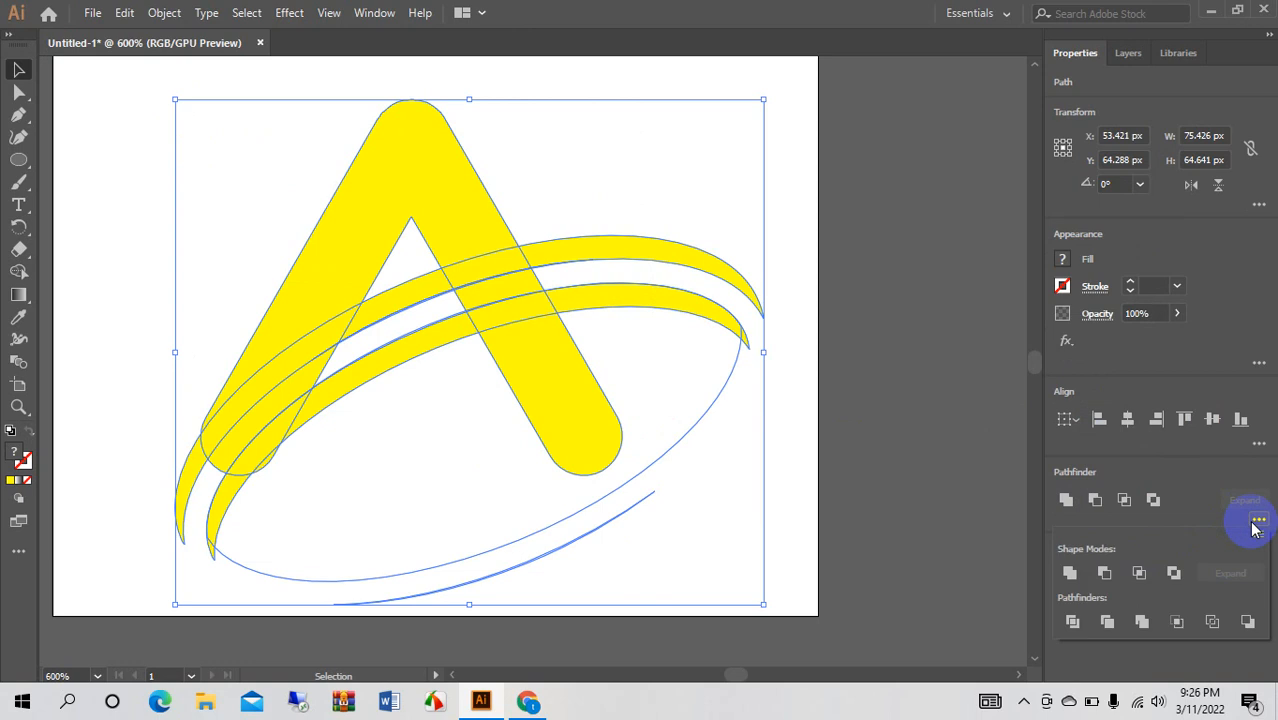
left_click(1072, 622)
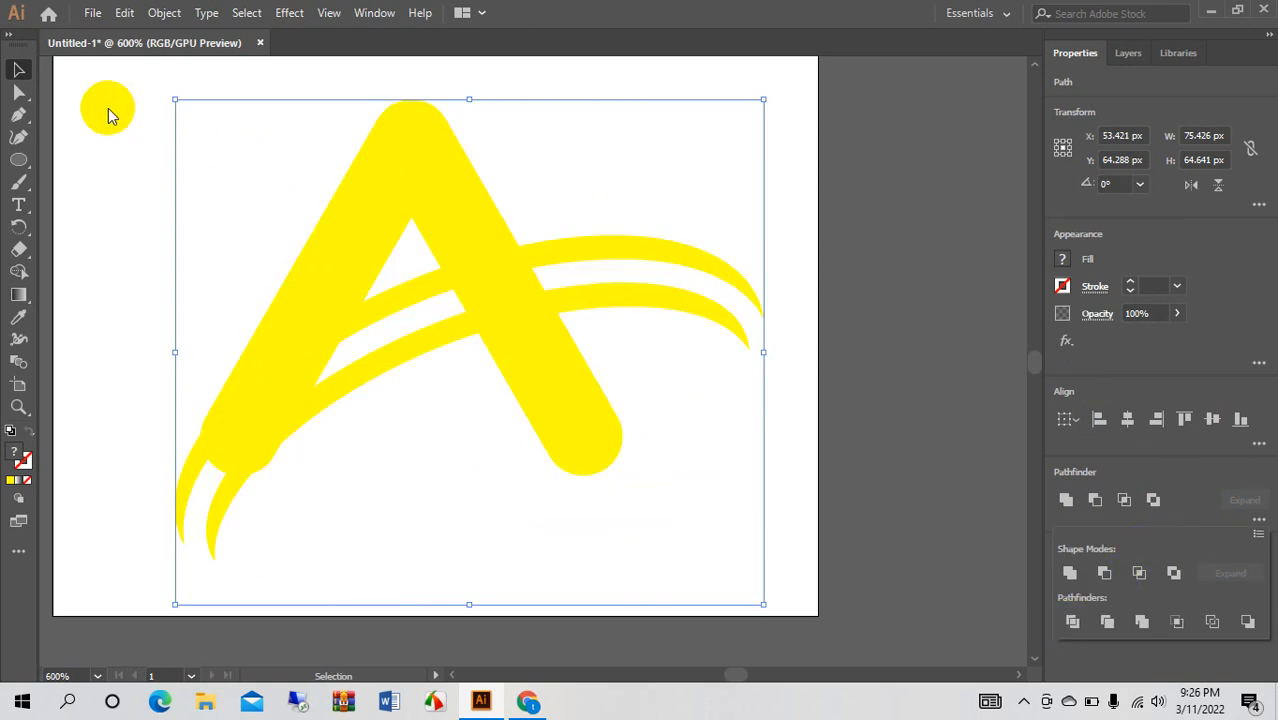
left_click_drag(133, 119, 599, 506)
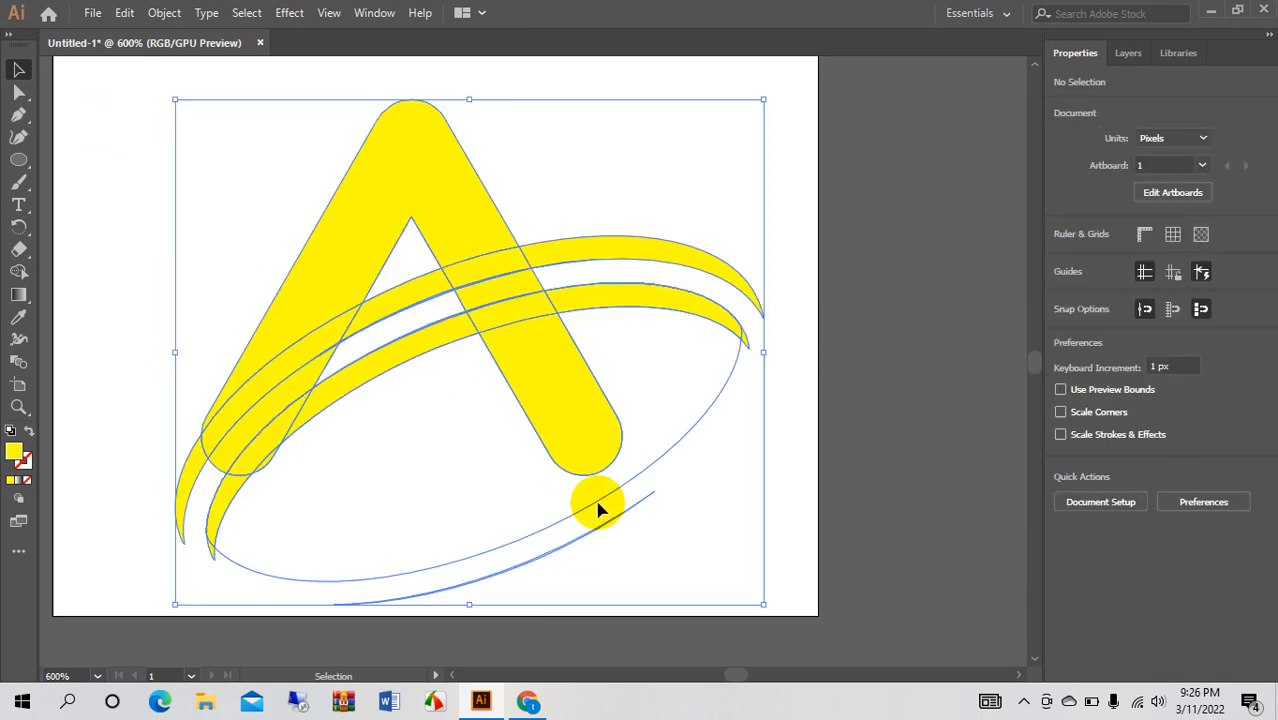
right_click(388, 184)
left_click(455, 340)
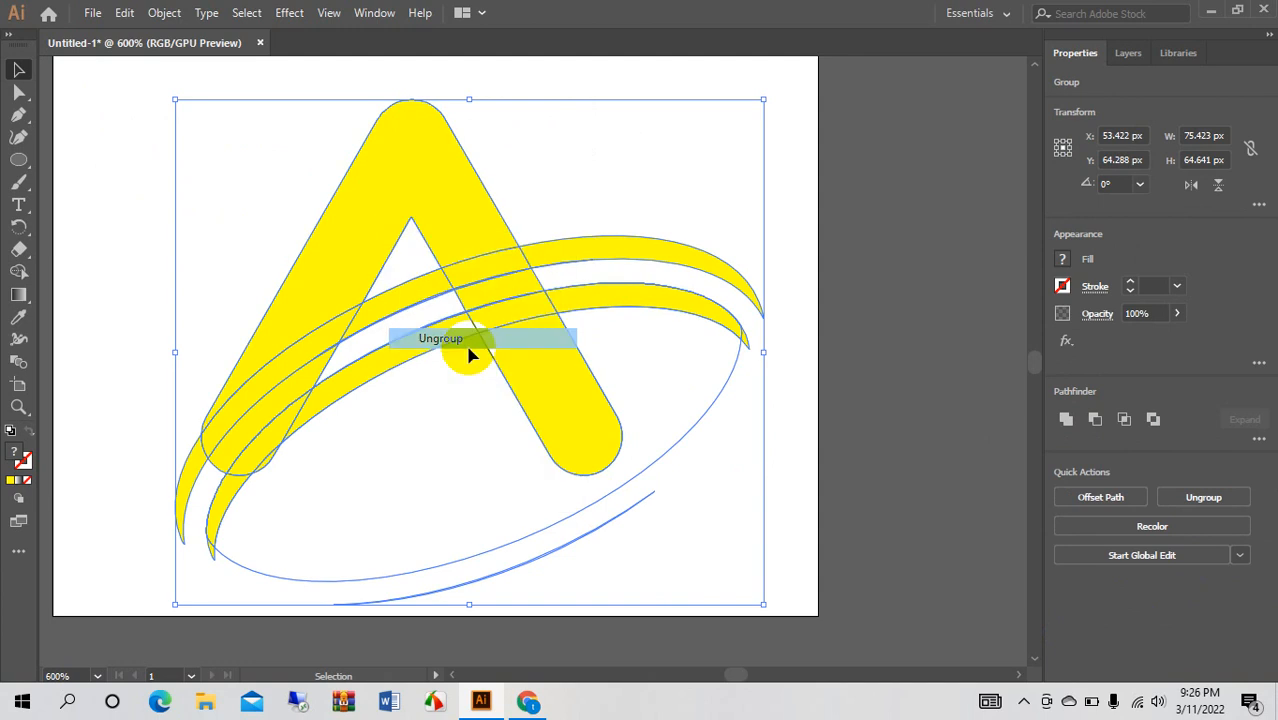
left_click(950, 316)
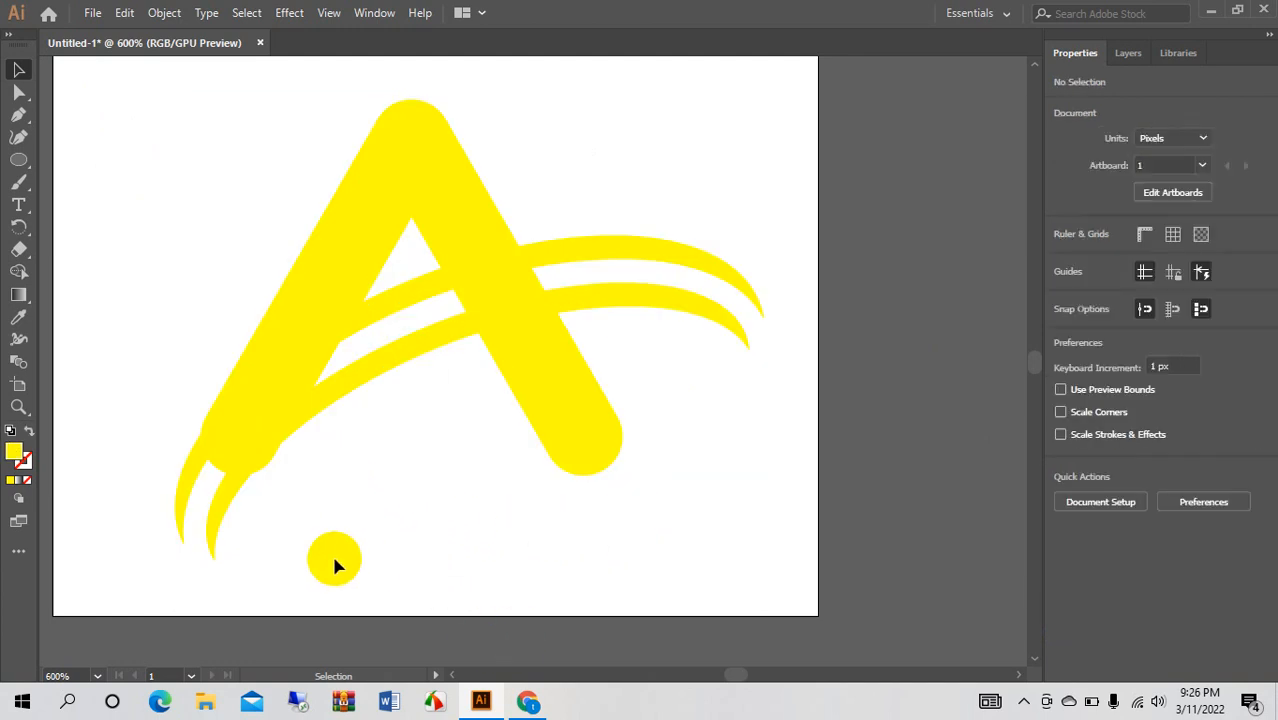
Step: Delete the unfilled leftover paths below the letter and the arcs
left_click_drag(340, 460, 472, 621)
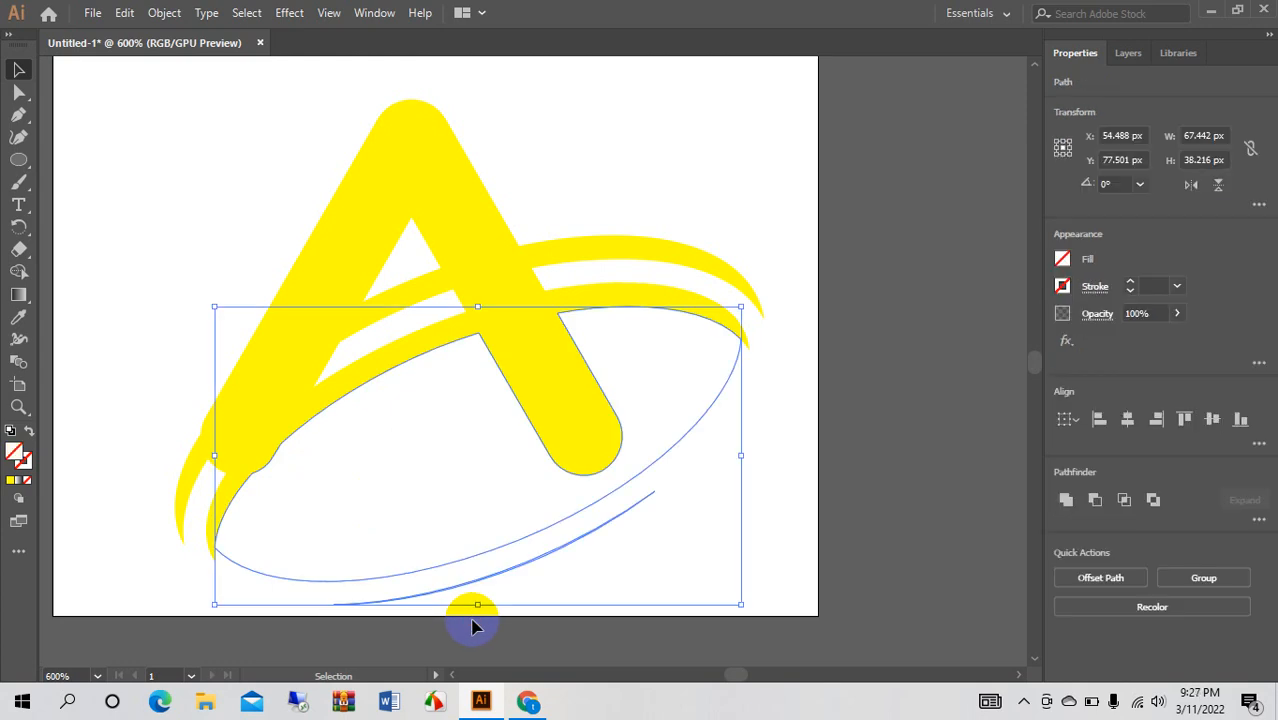
left_click(842, 500)
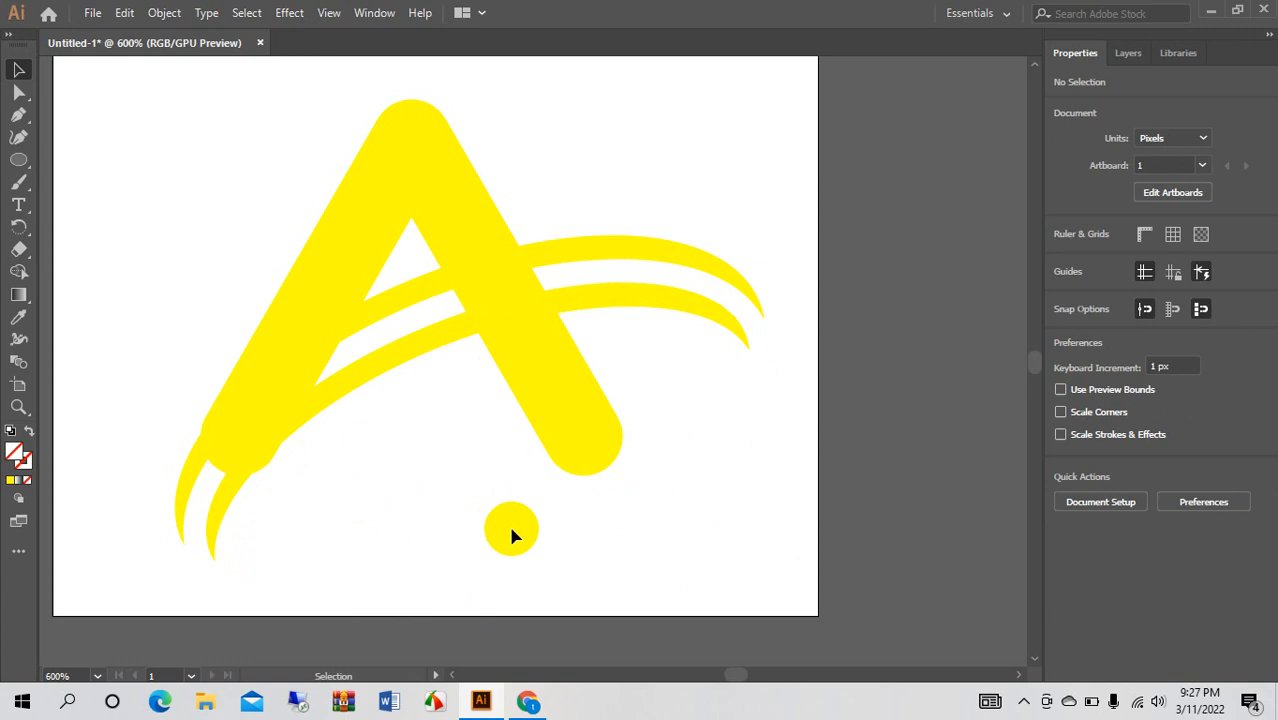
left_click(528, 534)
left_click(528, 539)
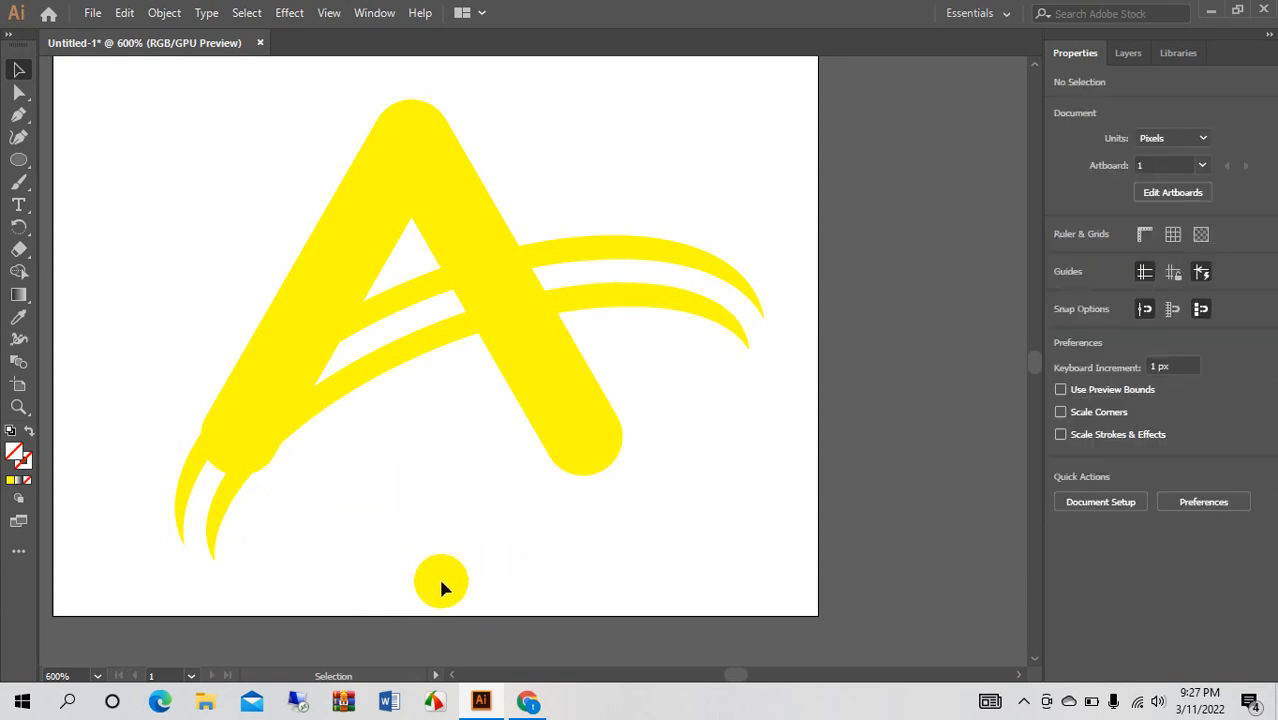
left_click(483, 583)
left_click(379, 503)
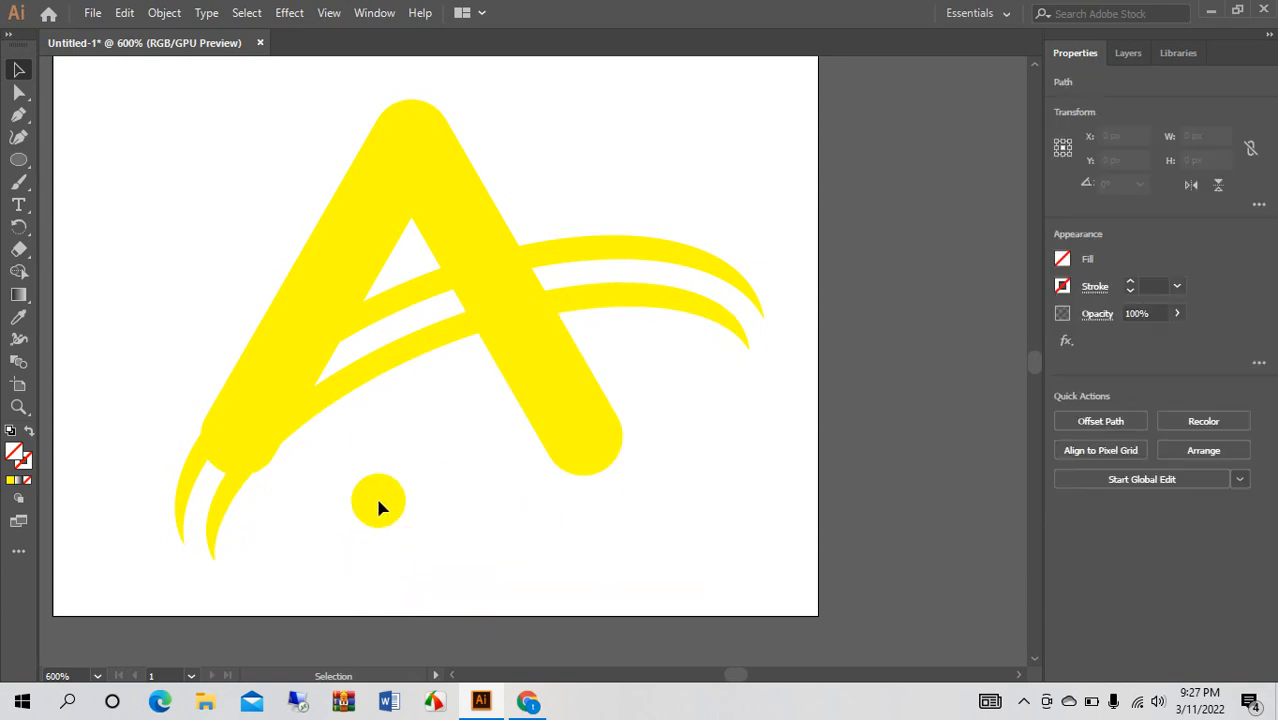
Step: Delete the letter pieces lying in the gap between the arcs and the left leg's tip below the lower arc
left_click(219, 462)
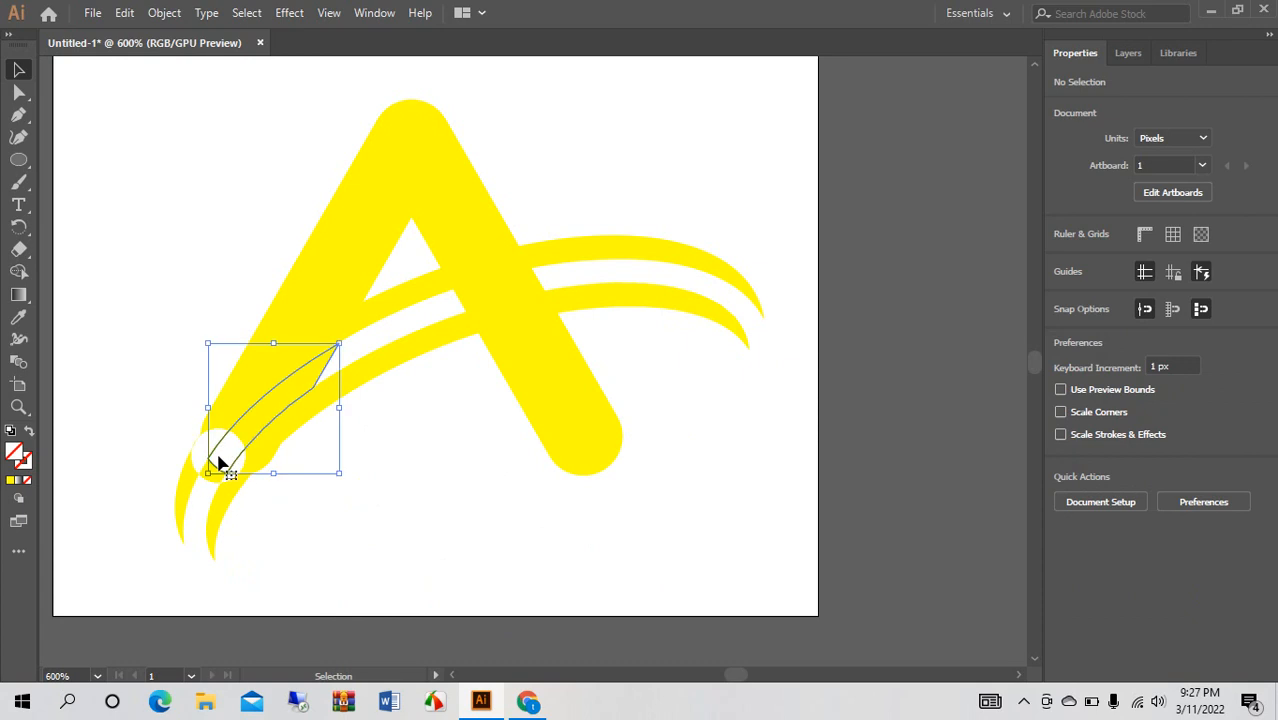
key("Delete")
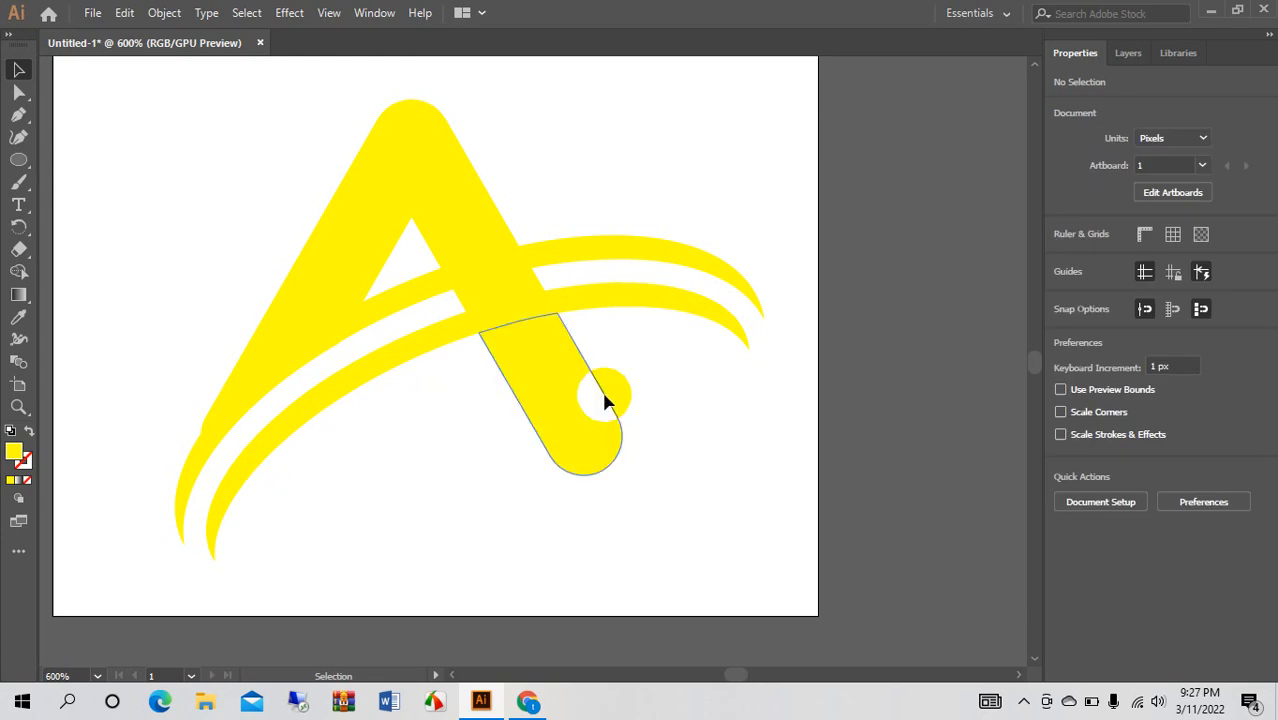
left_click_drag(486, 288, 528, 298)
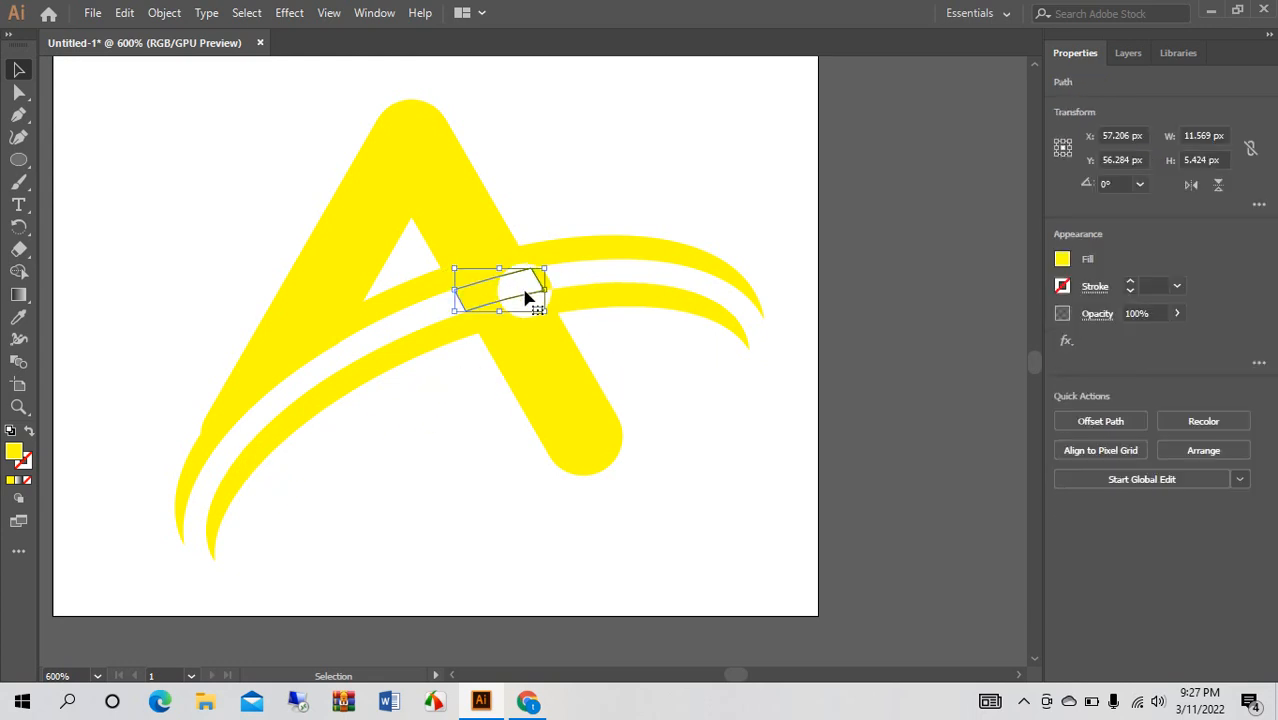
left_click(738, 370)
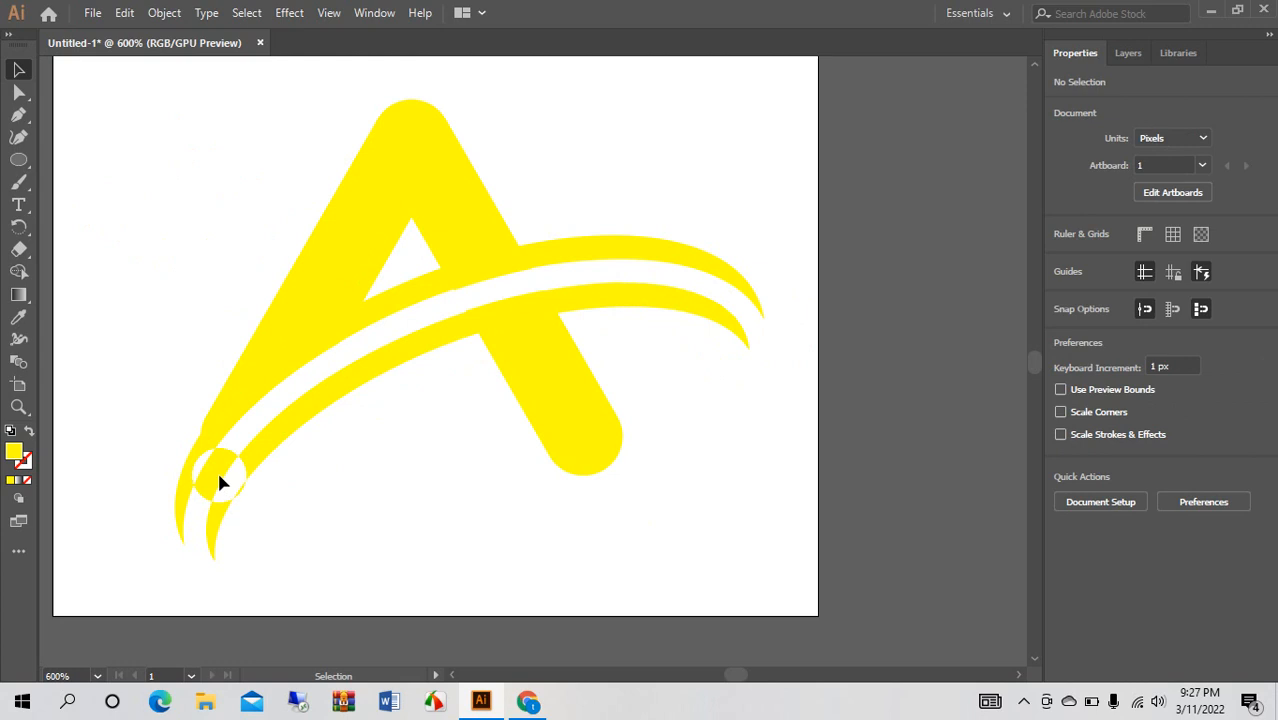
Step: Check the artwork for stray outlines and delete the unfilled path between the arcs inside the letter
left_click_drag(201, 168, 579, 593)
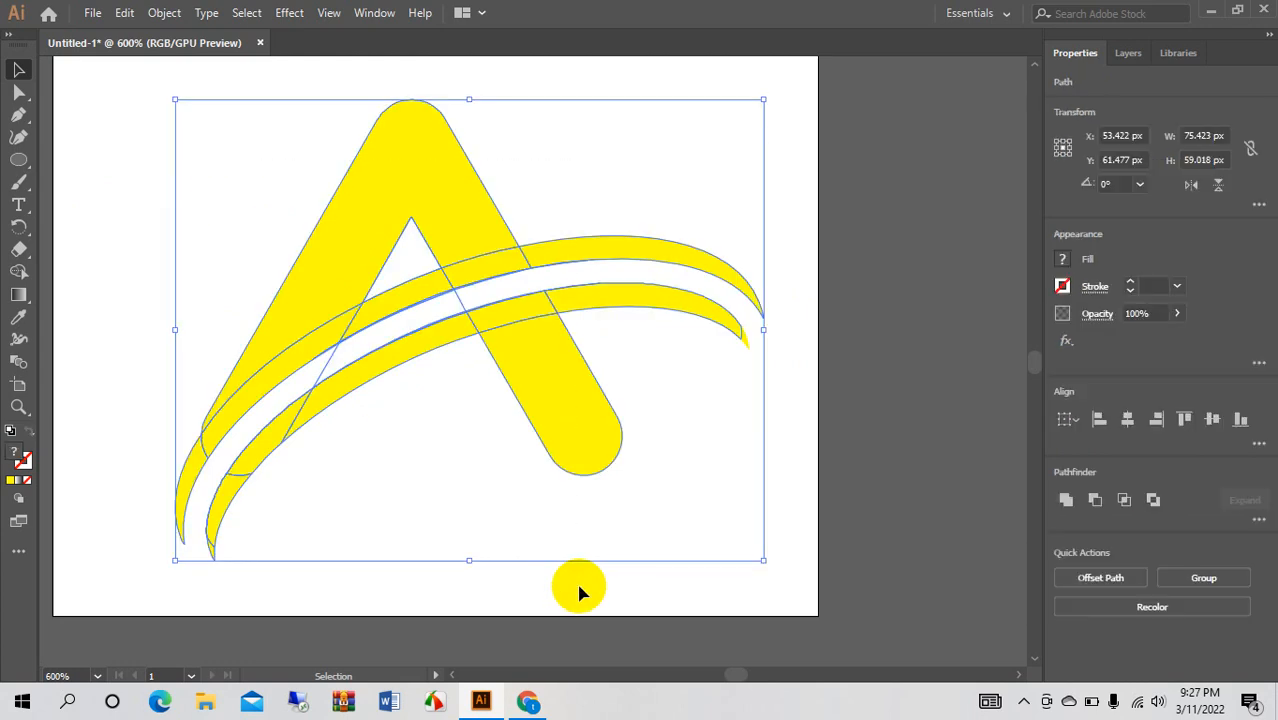
left_click(140, 450)
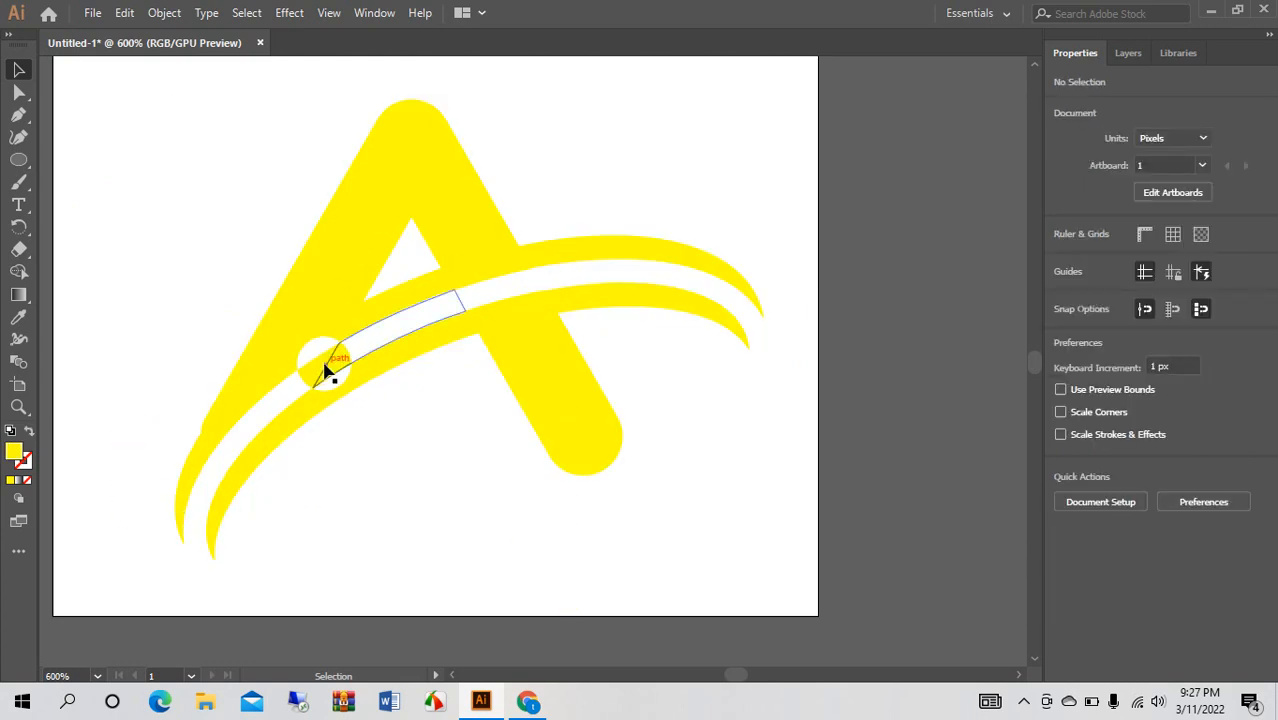
left_click(324, 371)
key("Delete")
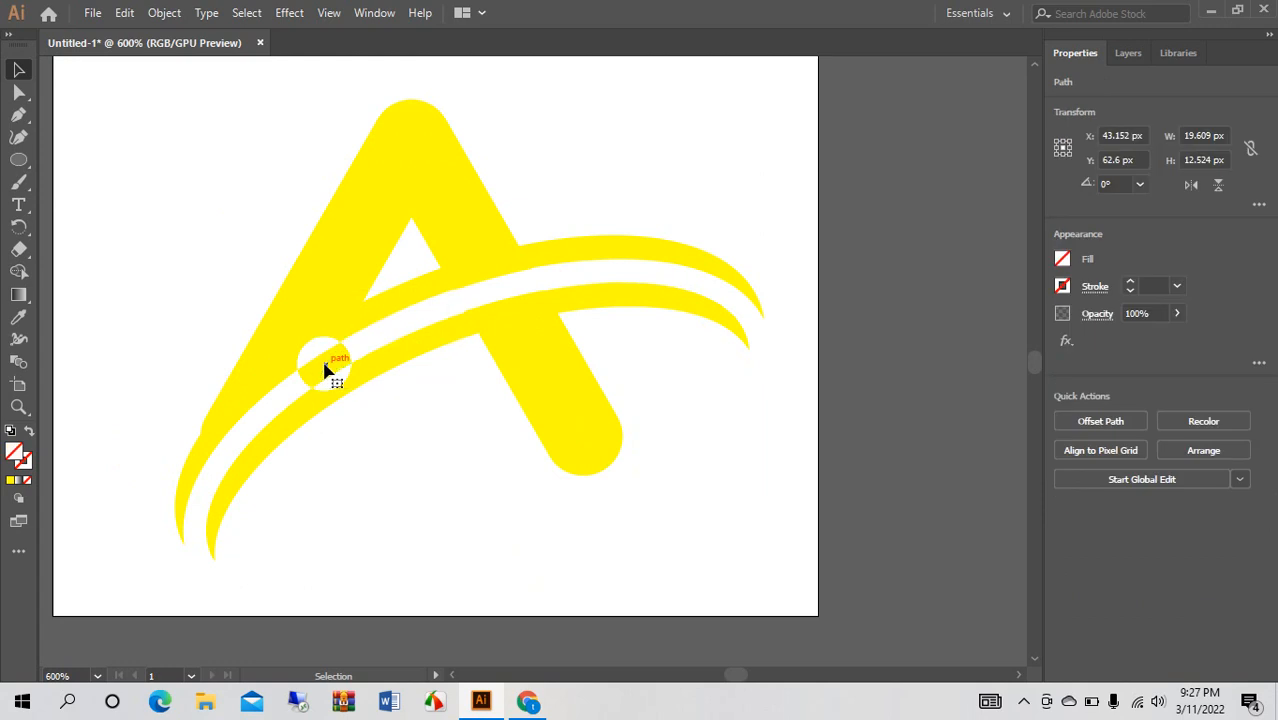
Step: Delete the leftover unfilled path in the gap between the two arcs near the letter's left leg
left_click(358, 372)
key("Delete")
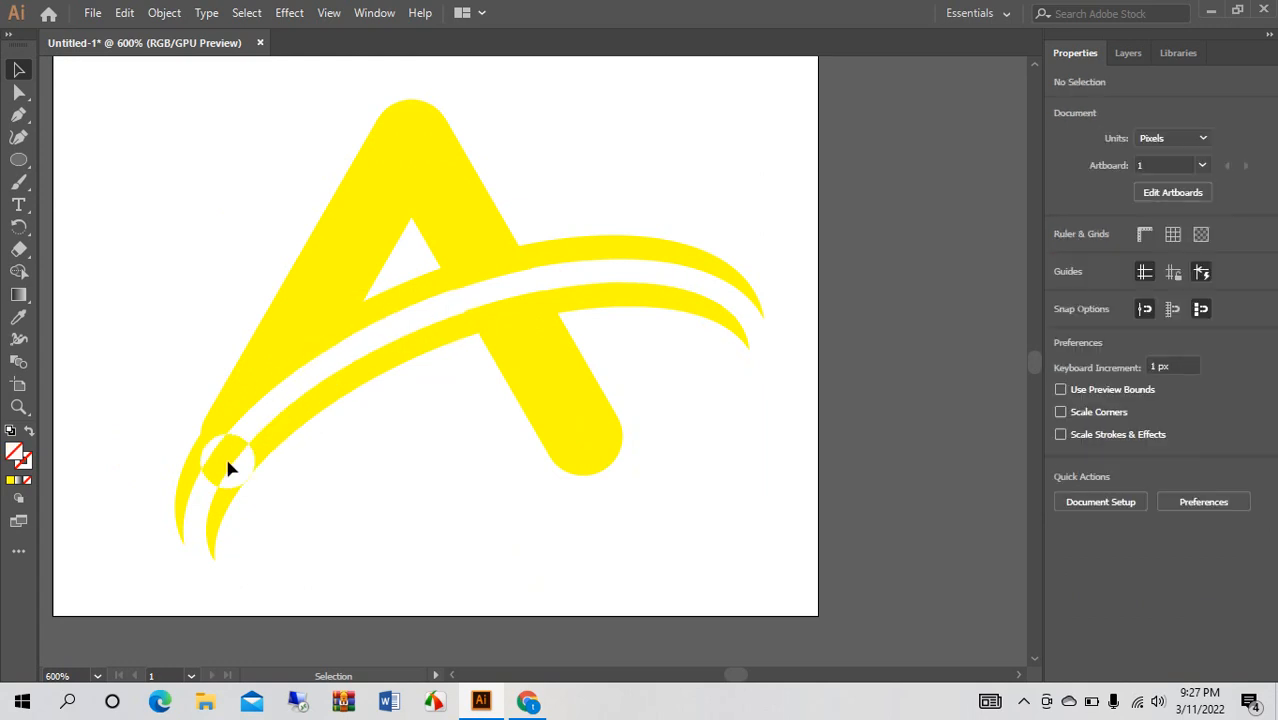
Step: Select the whole logo and merge the pieces of the lower arc into one shape with the Shape Builder tool
left_click_drag(229, 127, 577, 574)
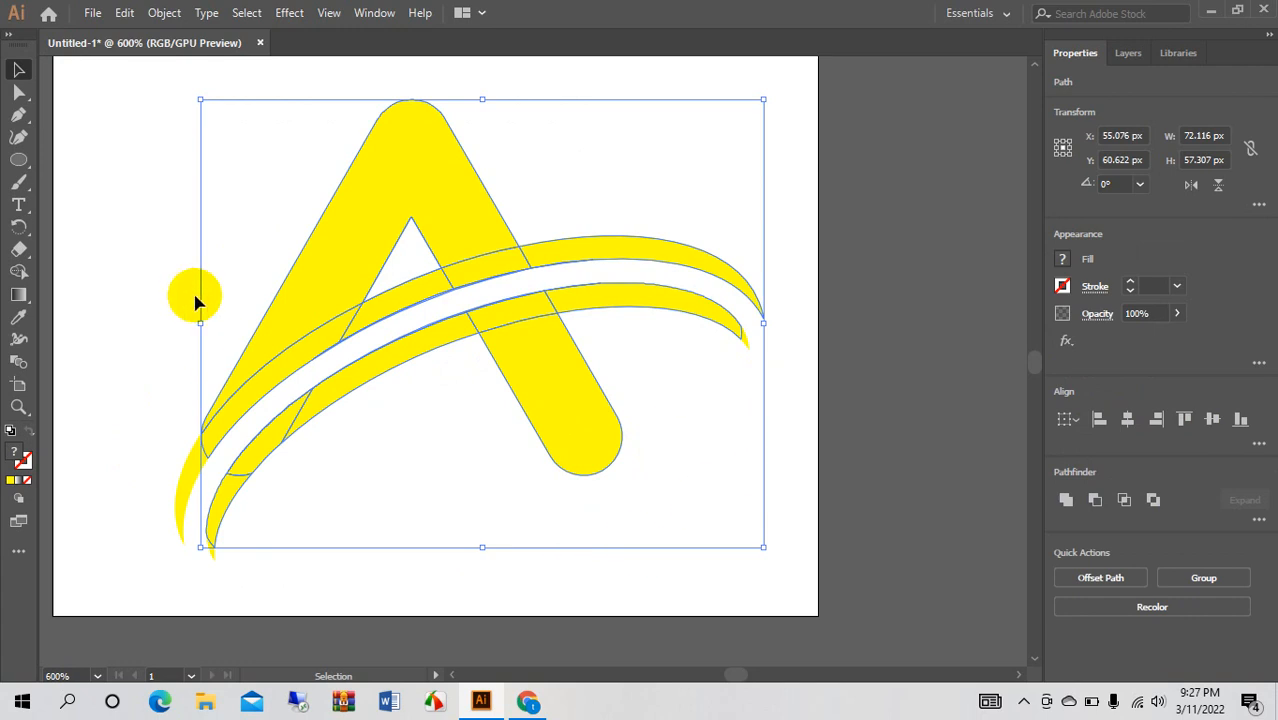
left_click(135, 155)
left_click_drag(135, 155, 620, 602)
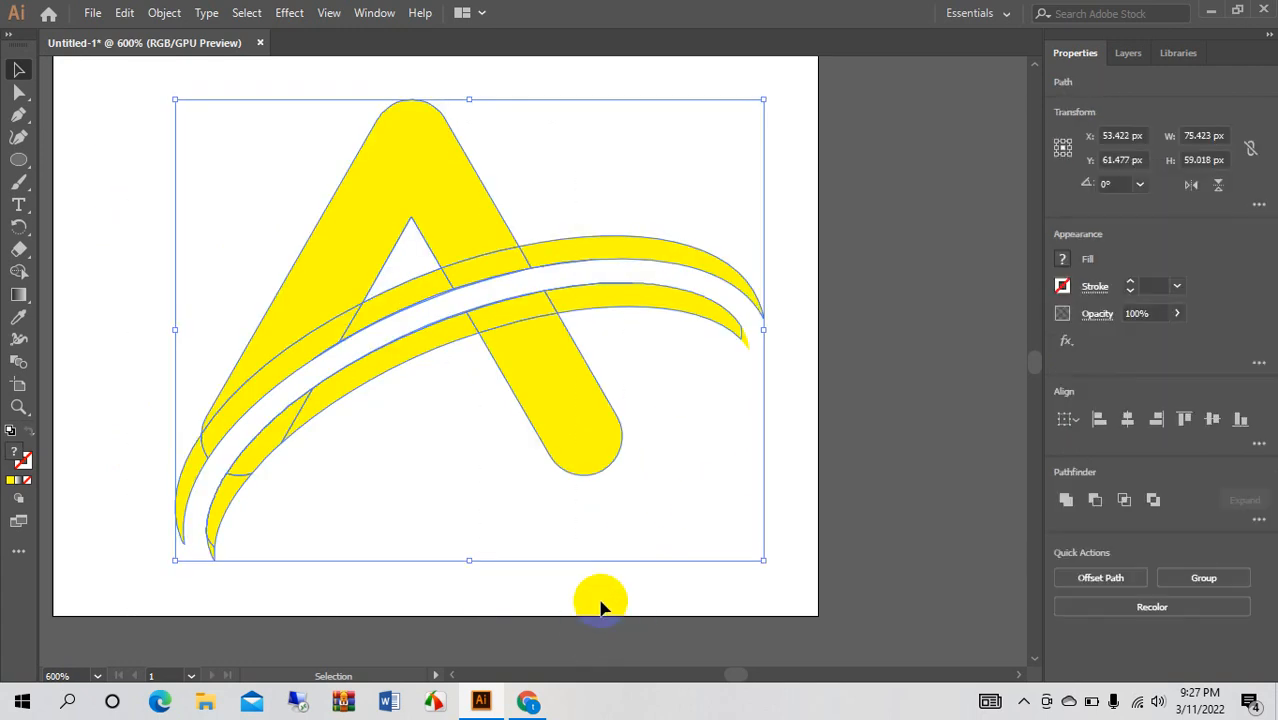
left_click(19, 273)
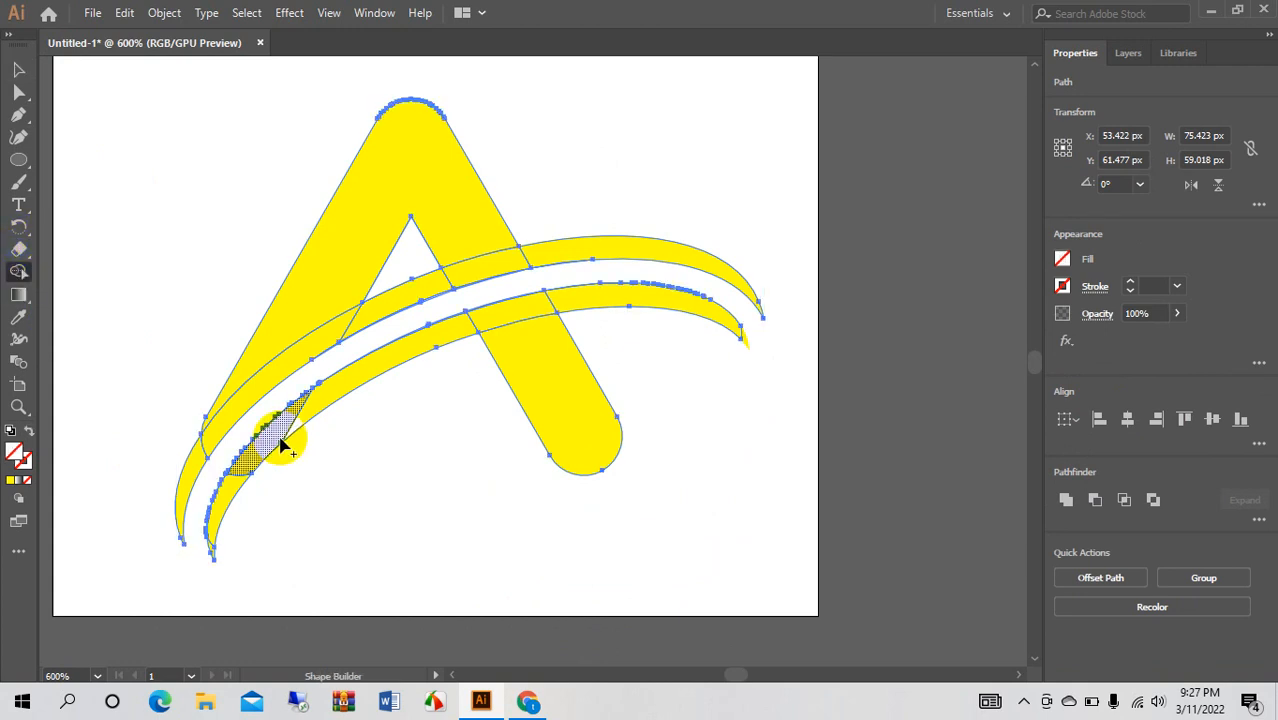
left_click_drag(249, 470, 268, 428)
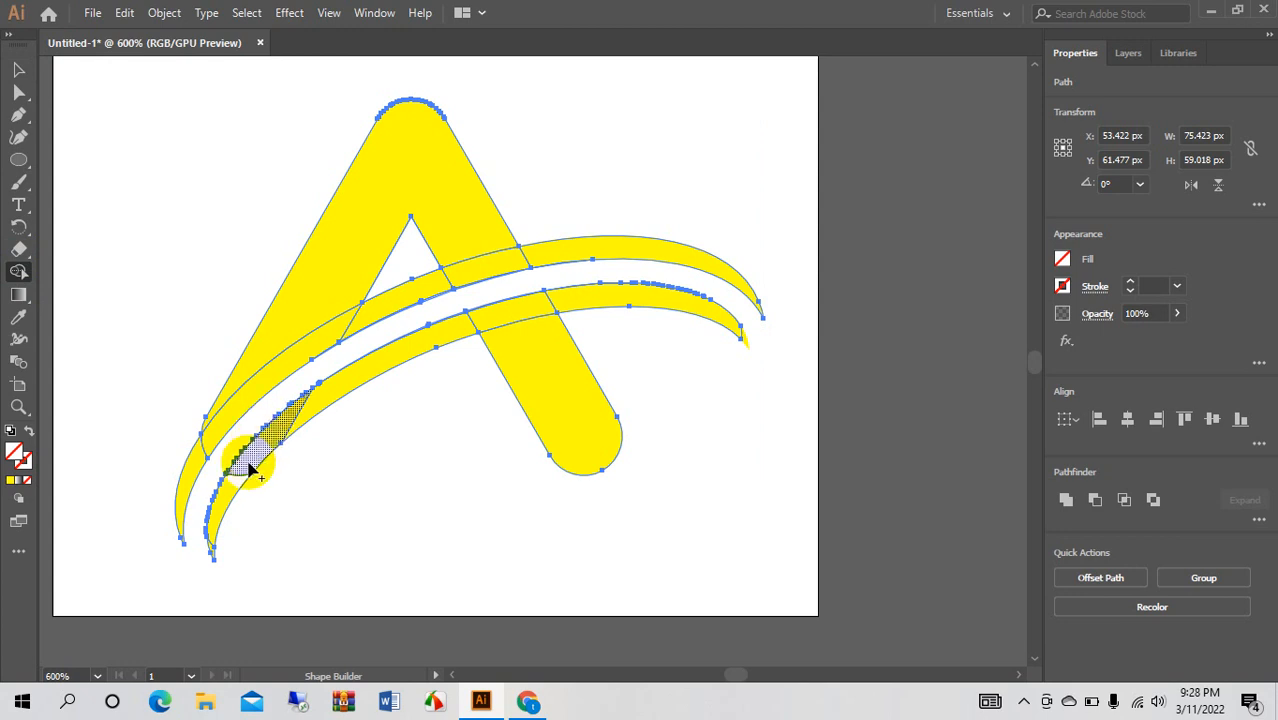
mouse_move(229, 487)
left_mouse_down()
mouse_move(284, 420)
mouse_move(300, 425)
mouse_move(326, 402)
left_mouse_up()
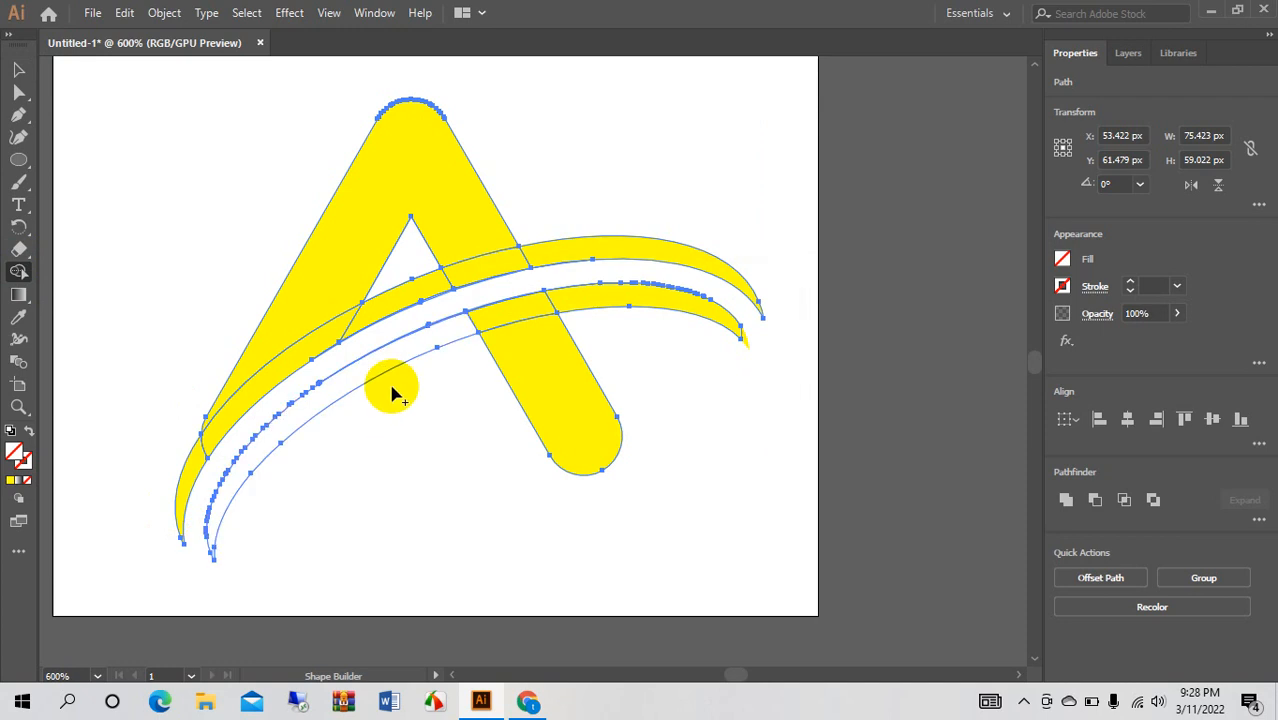
mouse_move(457, 338)
left_mouse_down()
mouse_move(465, 317)
mouse_move(508, 320)
mouse_move(559, 297)
mouse_move(725, 322)
left_mouse_up()
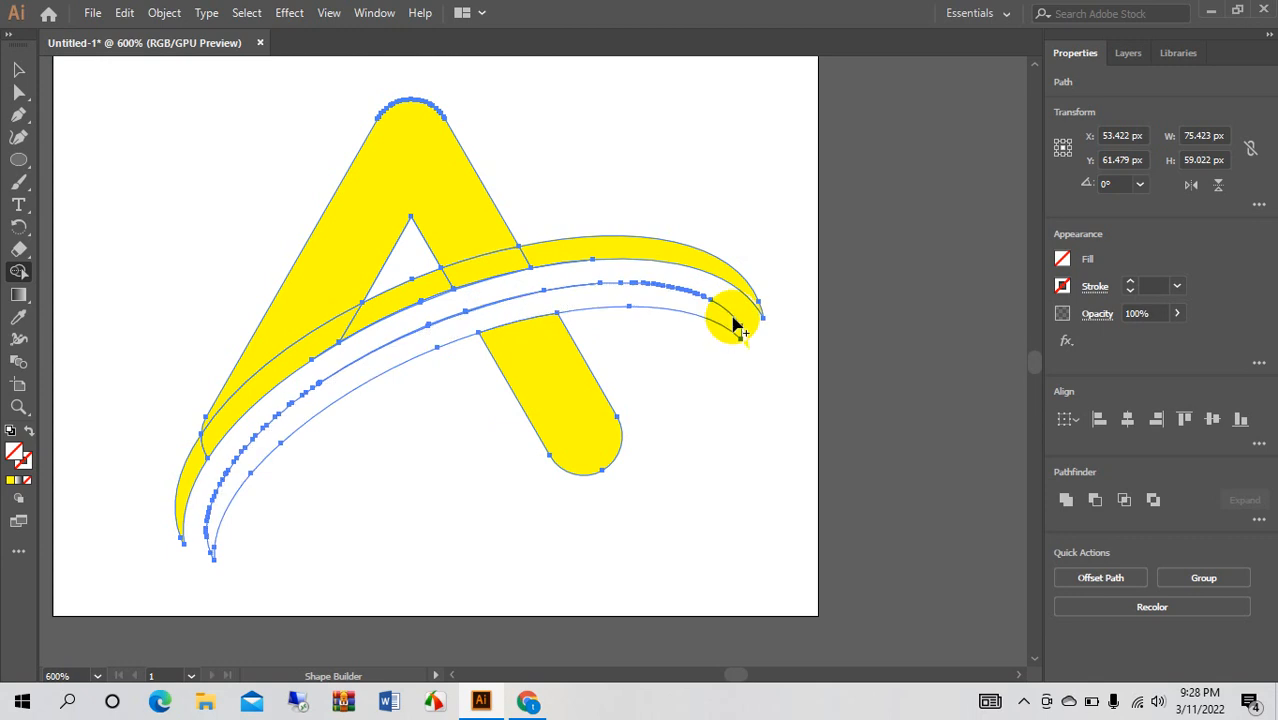
left_click(737, 329)
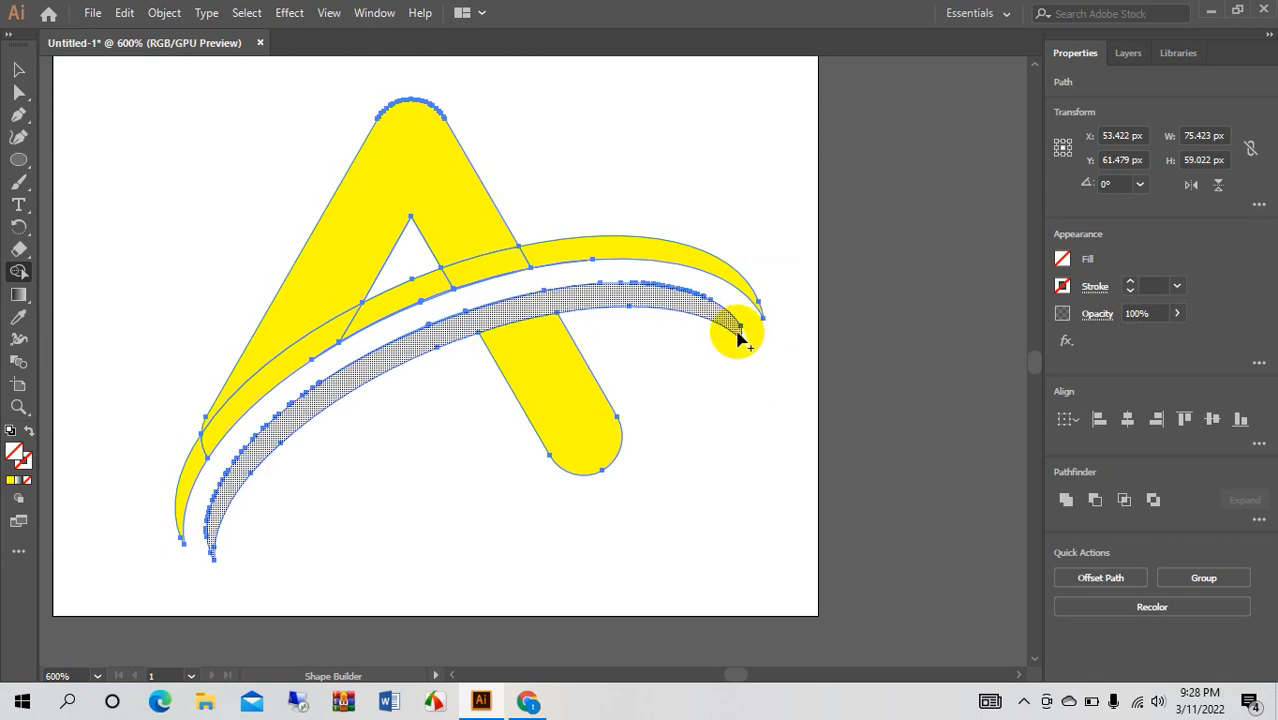
left_click(738, 332)
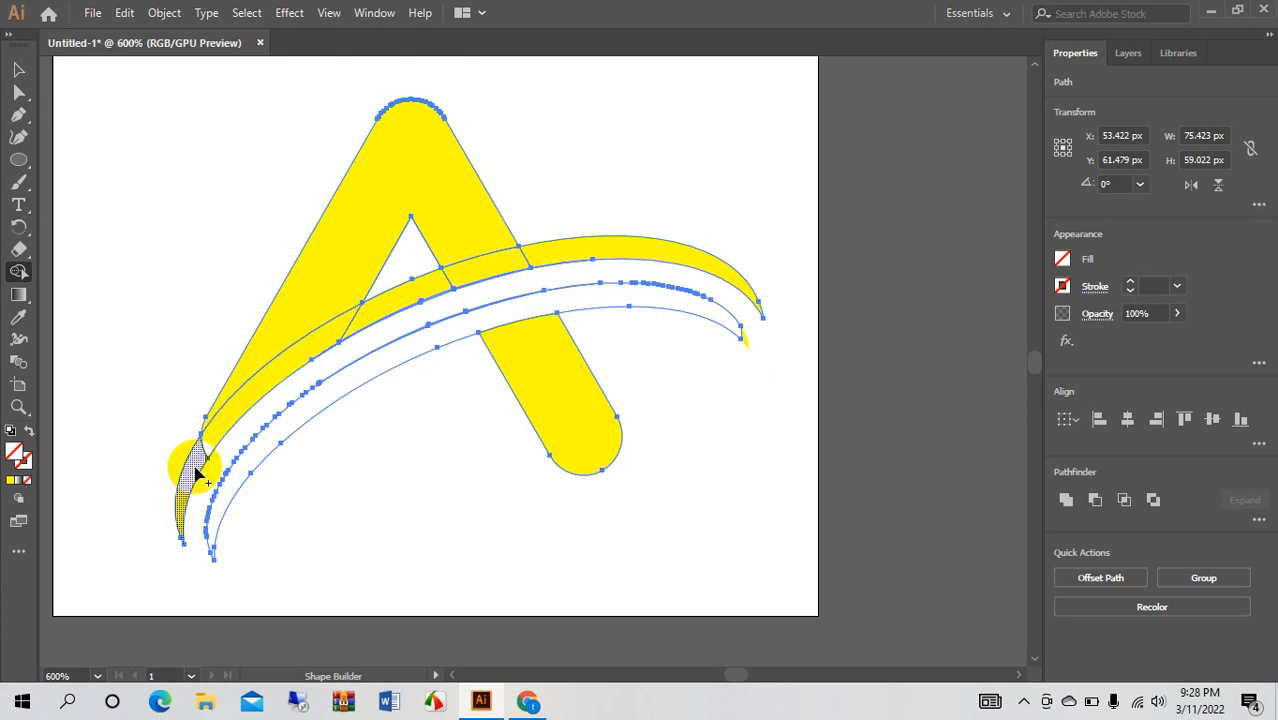
Step: Merge the pieces of the upper arc into one shape with the Shape Builder tool, and deselect the artwork
left_click_drag(195, 470, 214, 428)
left_click_drag(312, 350, 382, 322)
mouse_move(434, 285)
left_mouse_down()
mouse_move(522, 257)
mouse_move(567, 263)
left_mouse_up()
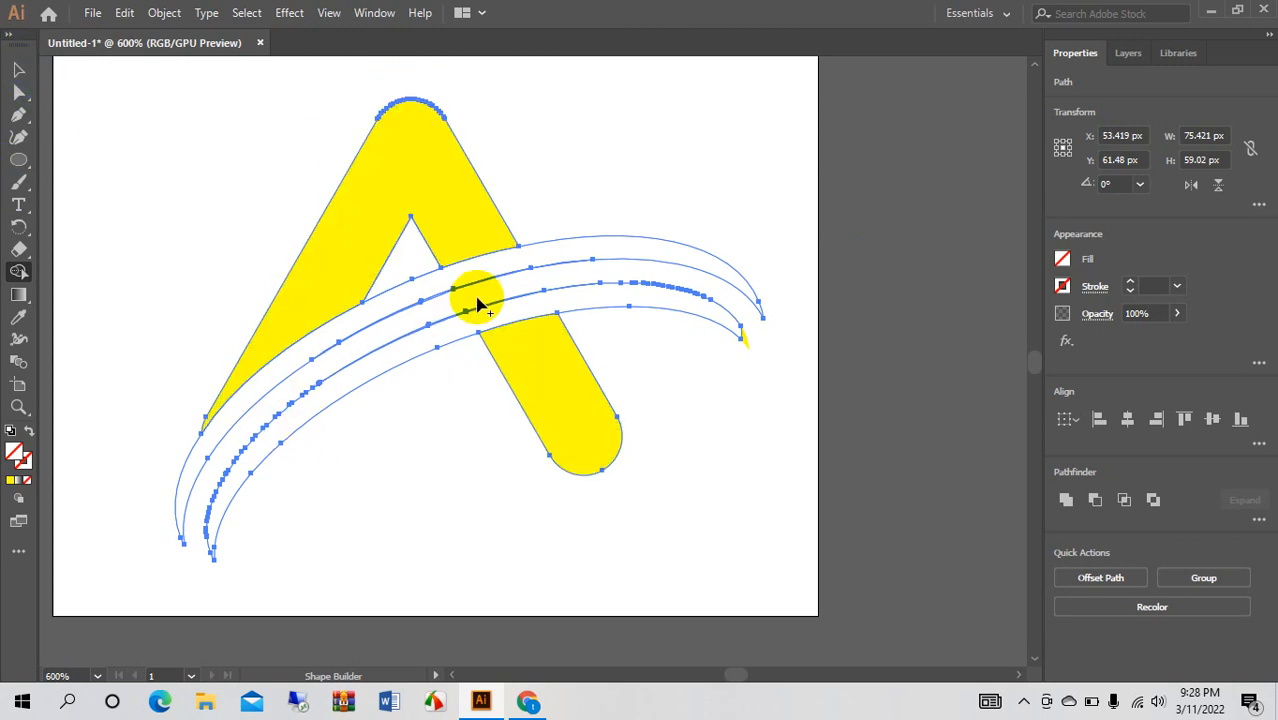
left_click(18, 68)
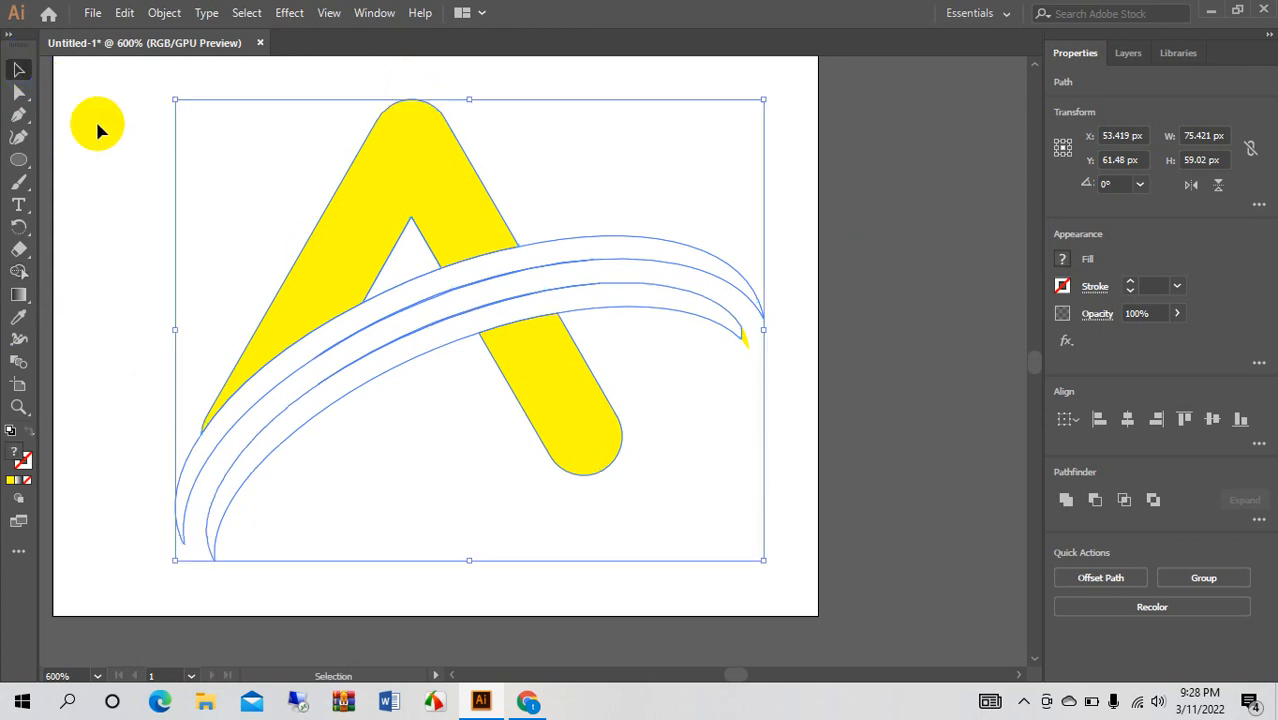
left_click(89, 194)
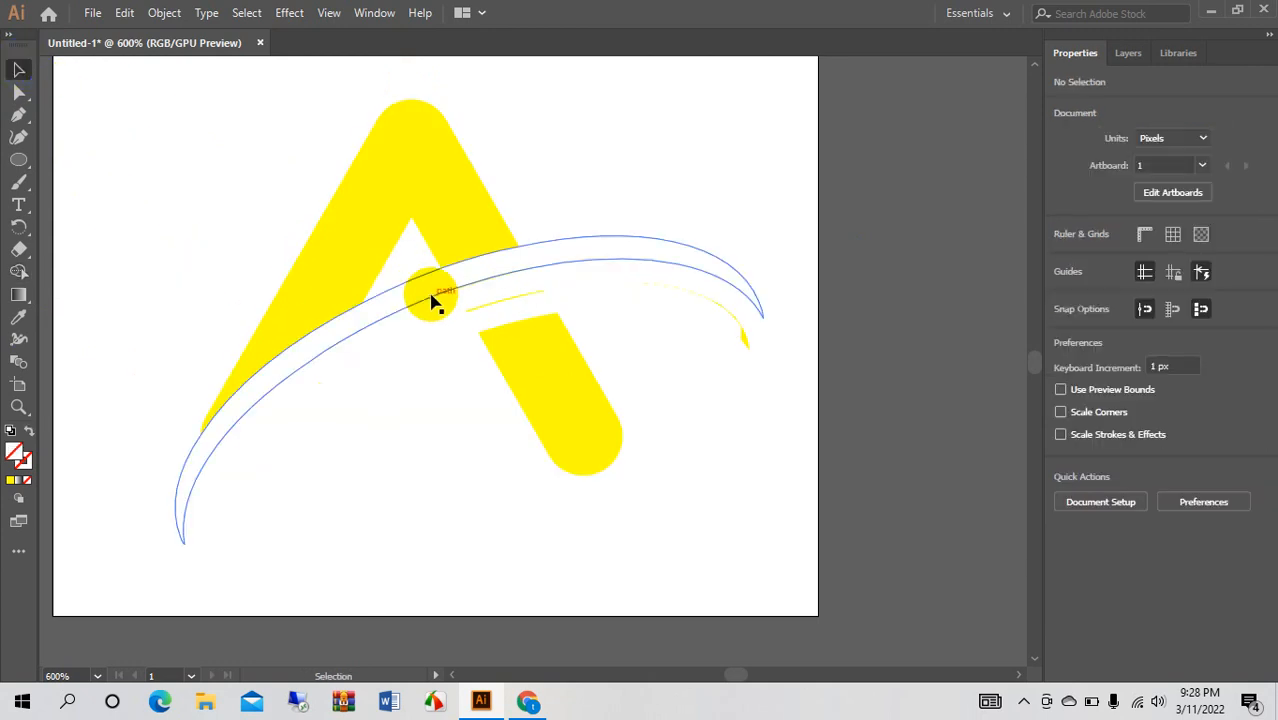
Step: Fill the upper arc with the orange swatch
left_click(430, 302)
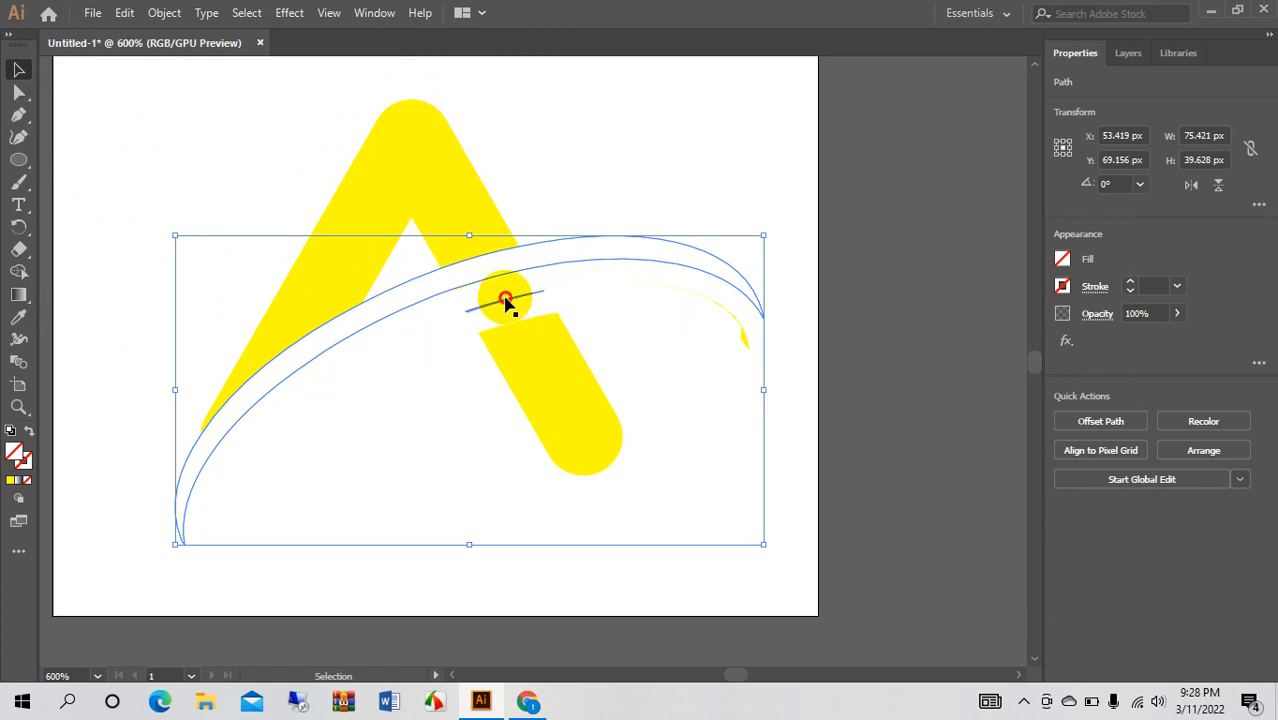
left_click(506, 303)
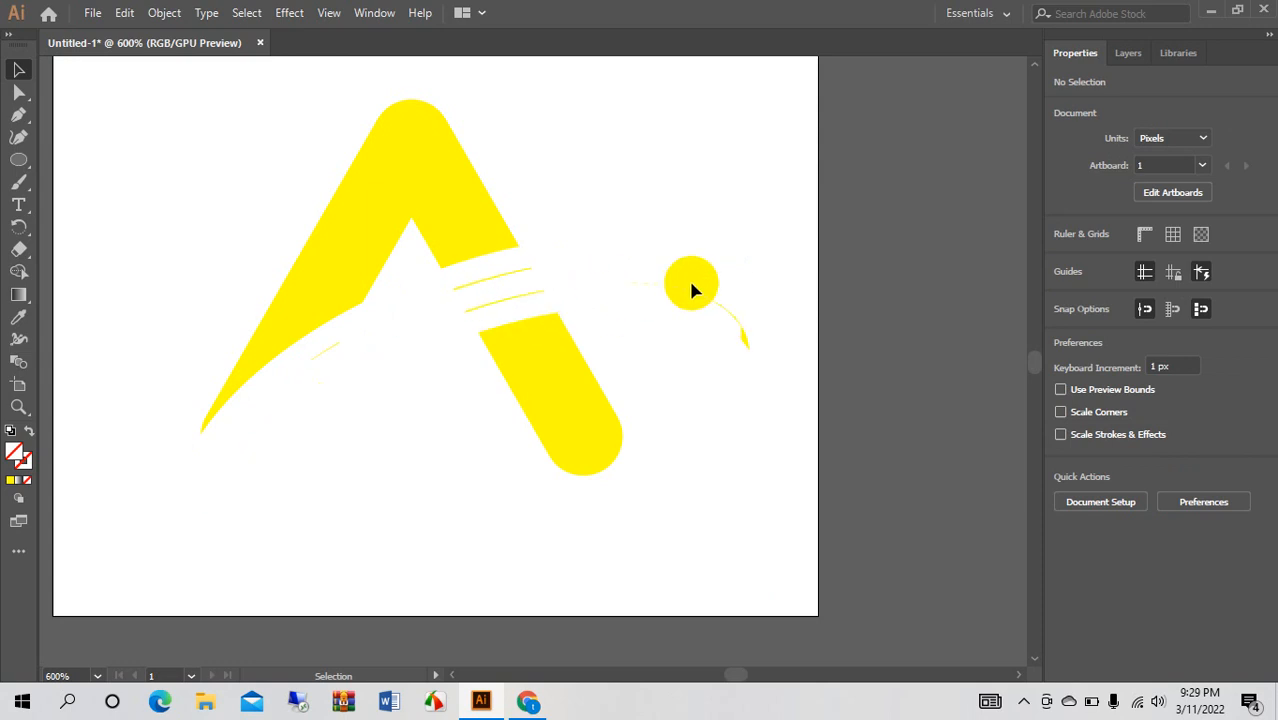
left_click(274, 389)
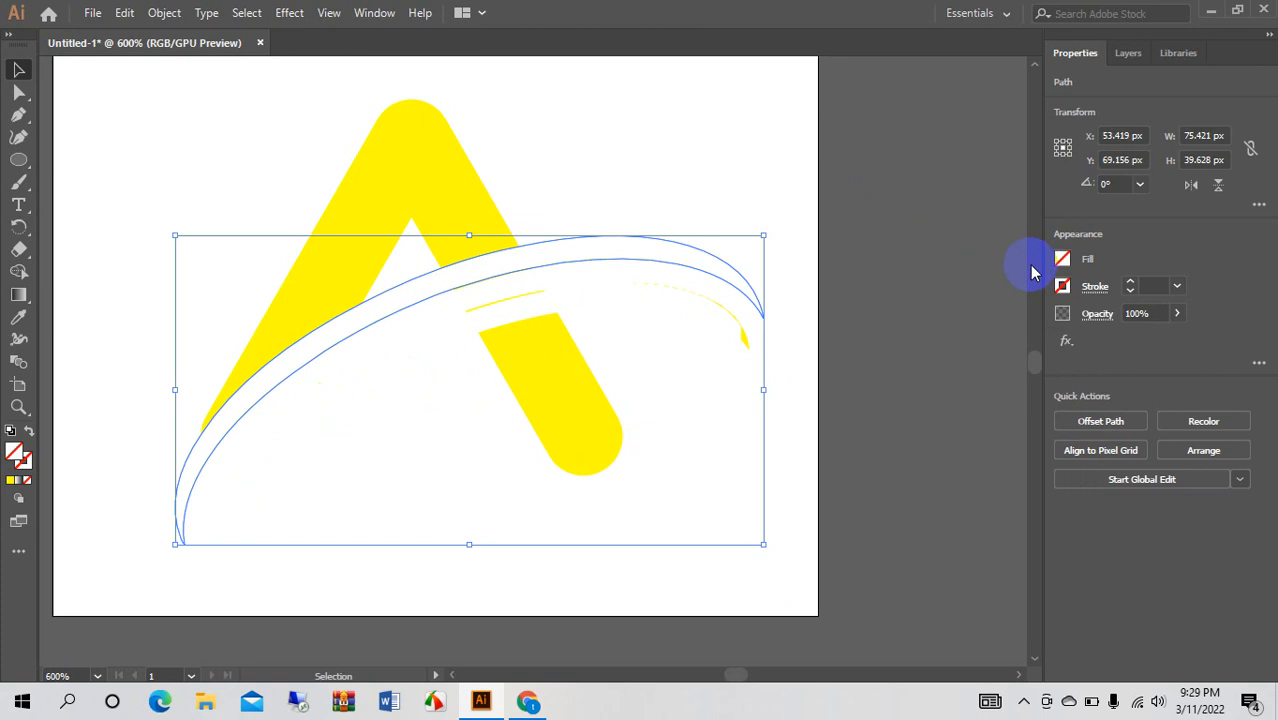
left_click(1062, 259)
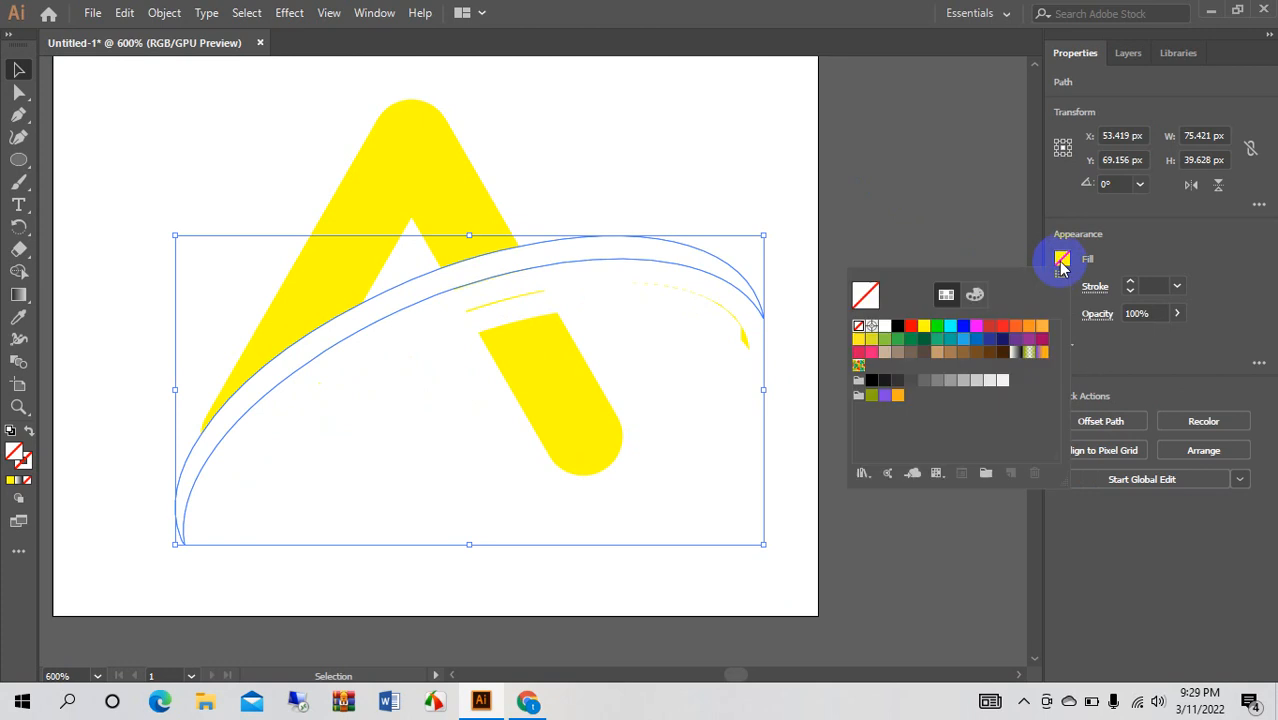
left_click(1042, 325)
left_click(826, 142)
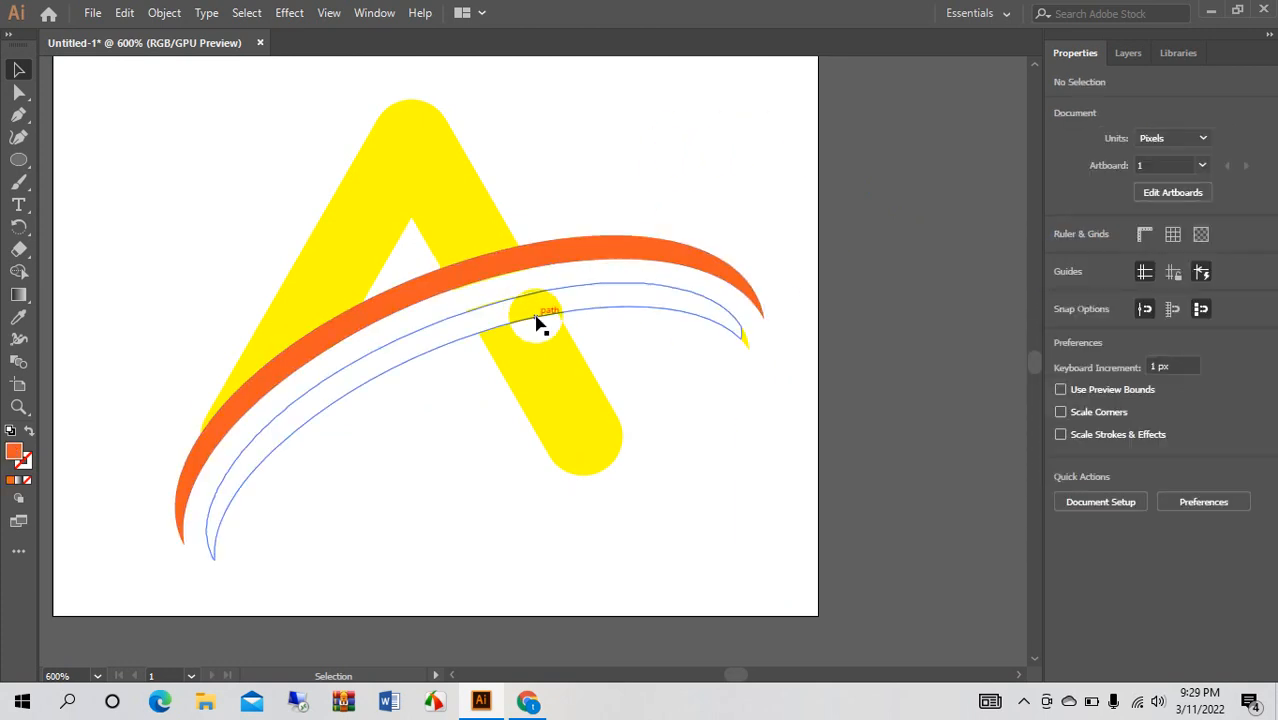
Step: Unite the lower arc with the thin sliver on its upper edge and the small yellow piece at its right tip
left_click(537, 322)
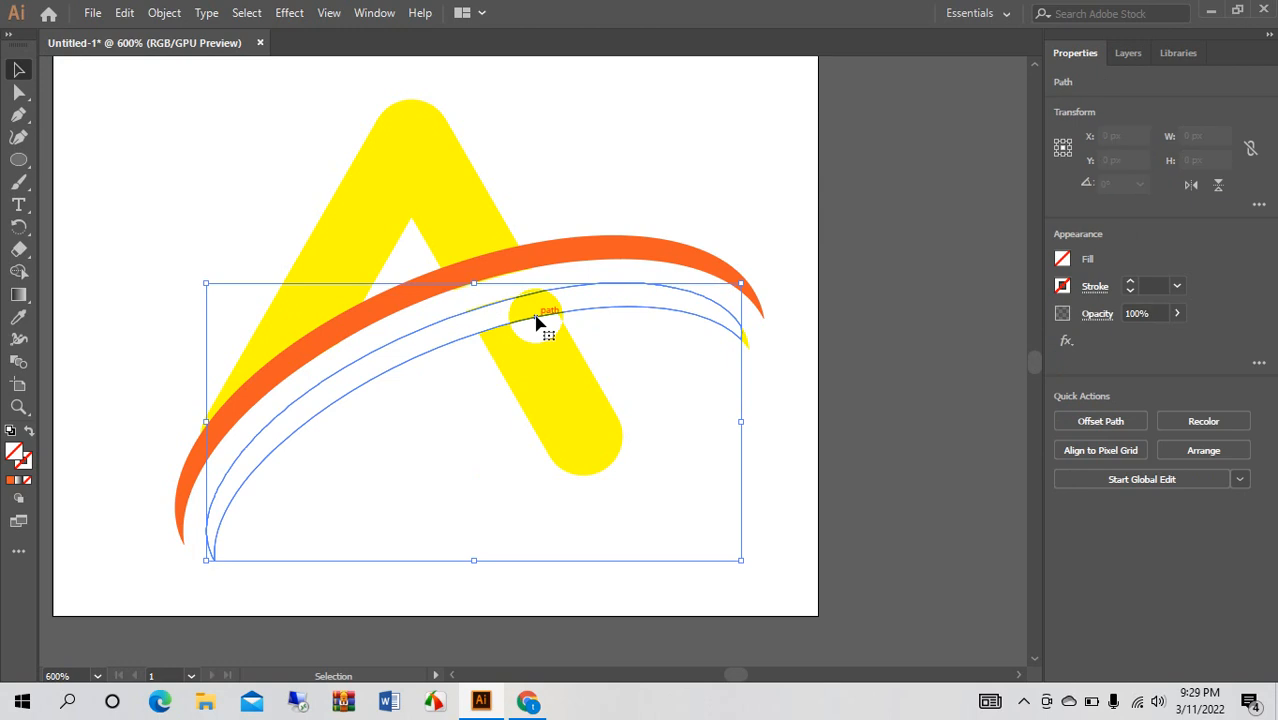
left_click(478, 310, "shift")
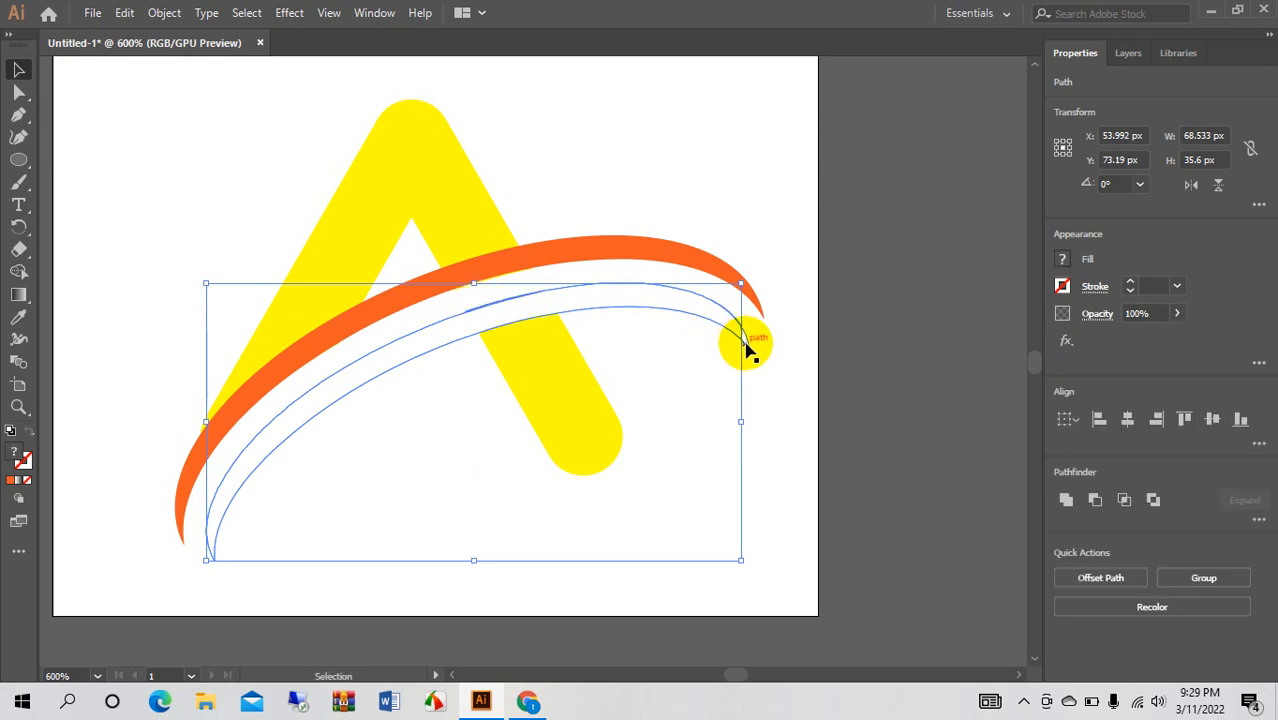
left_click_drag(745, 345, 750, 343)
left_click(1066, 500)
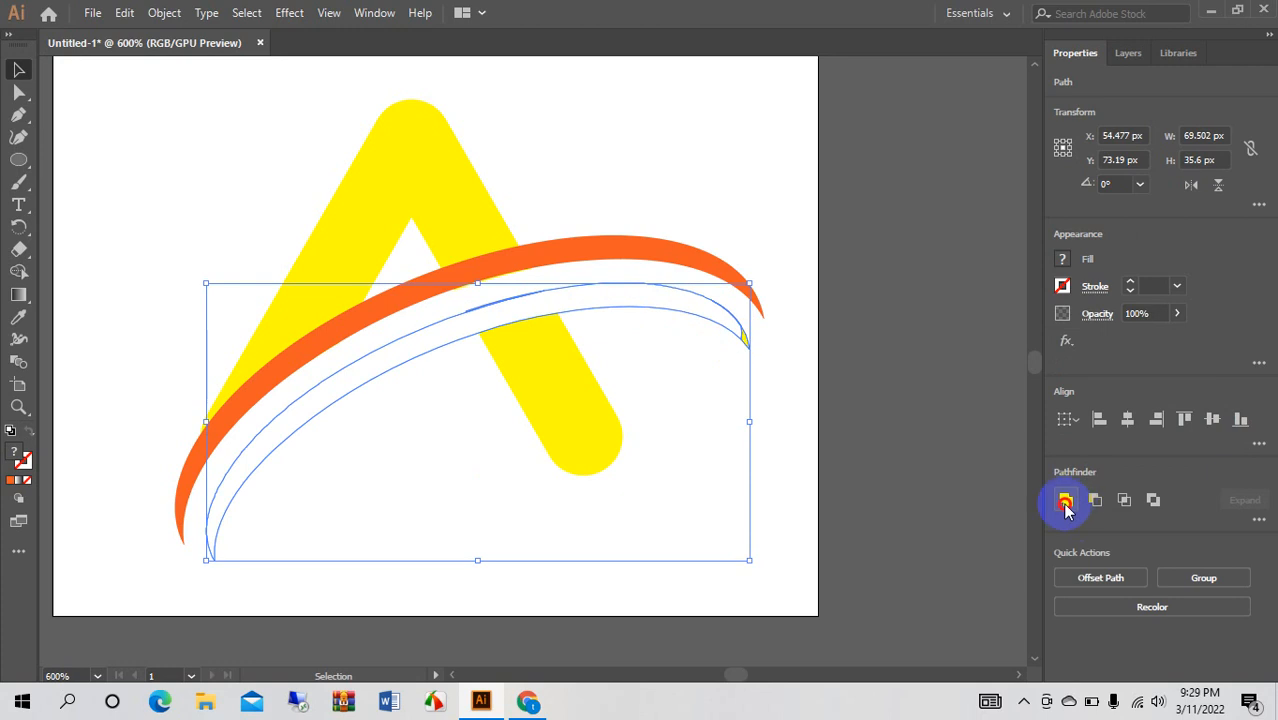
Step: Delete the united lower arc and the remaining thin slivers beneath the orange arc
left_click(805, 334)
left_click(741, 341)
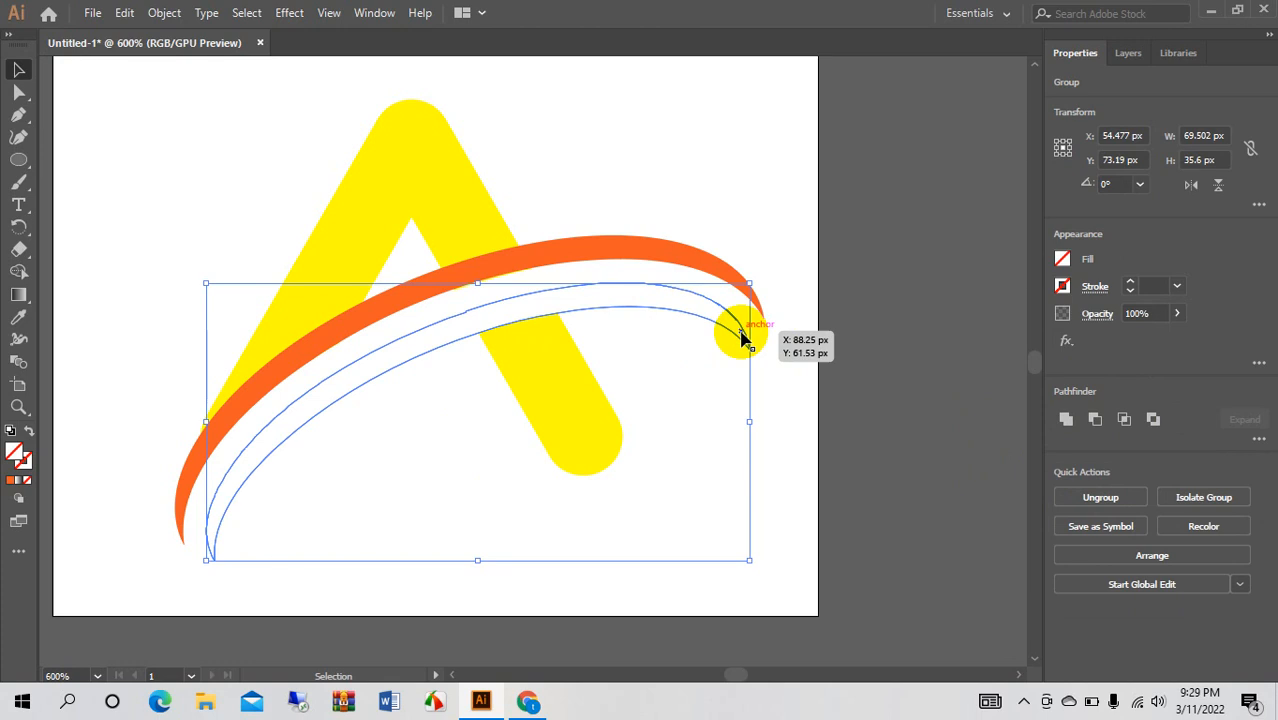
key("Delete")
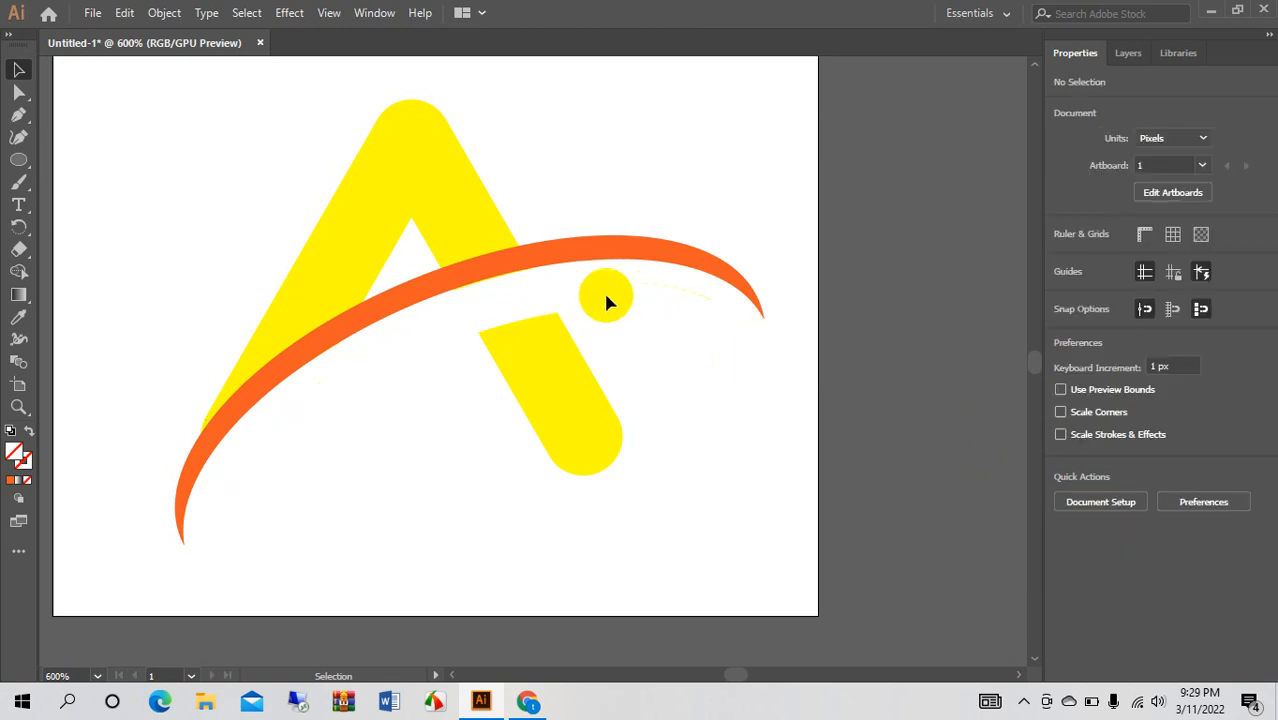
left_click(352, 371)
key("Delete")
left_click_drag(626, 276, 706, 342)
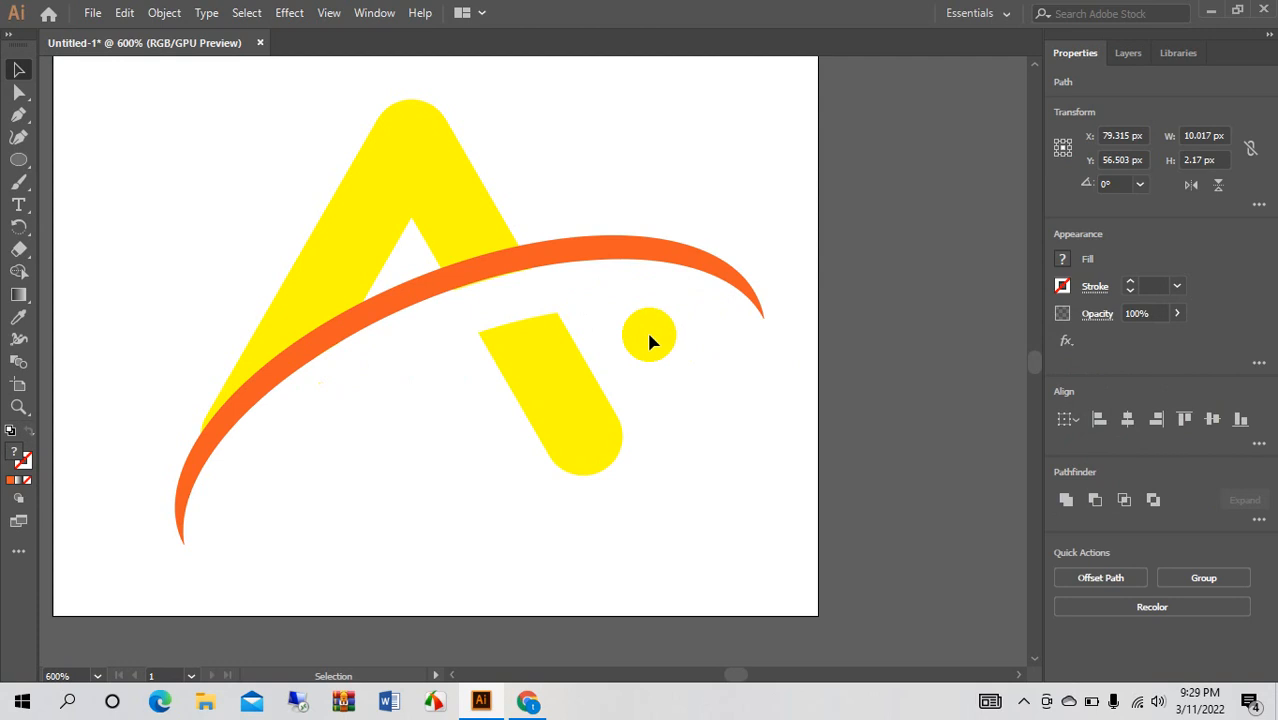
key("Delete")
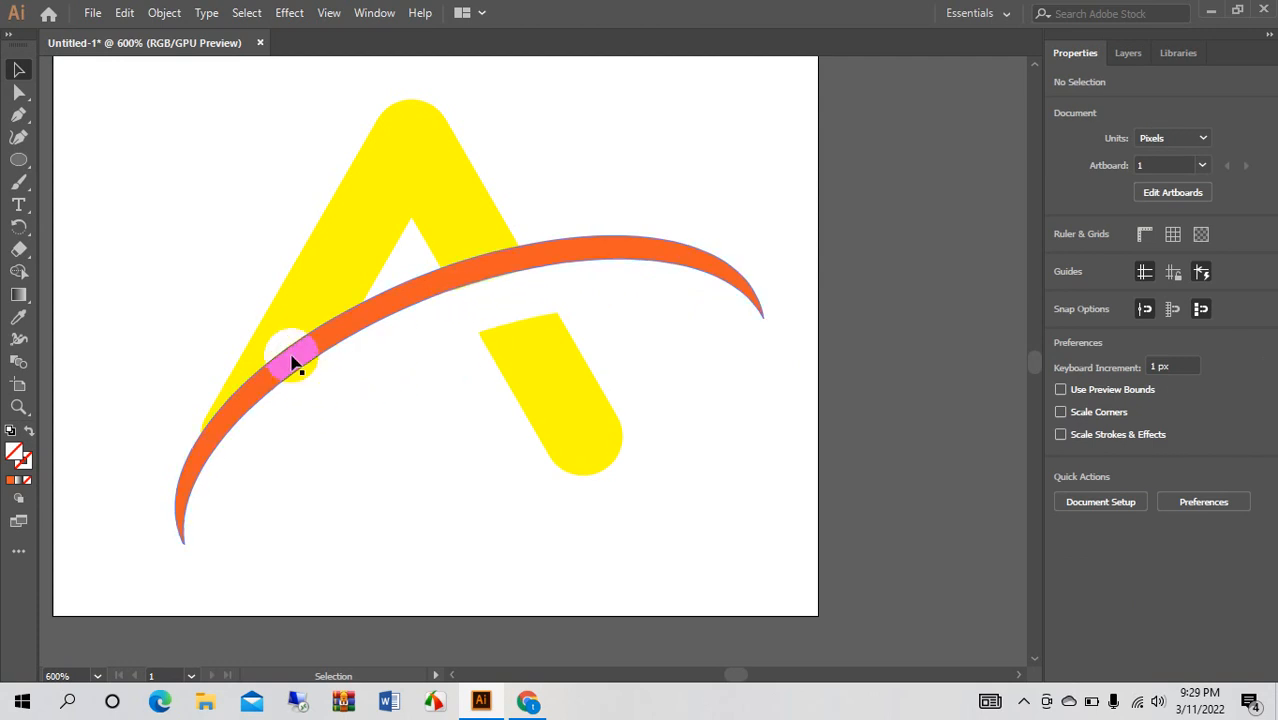
Step: Duplicate the orange arc and place the copy 6 px lower and 2 px to the right as the second arc
left_click(296, 364)
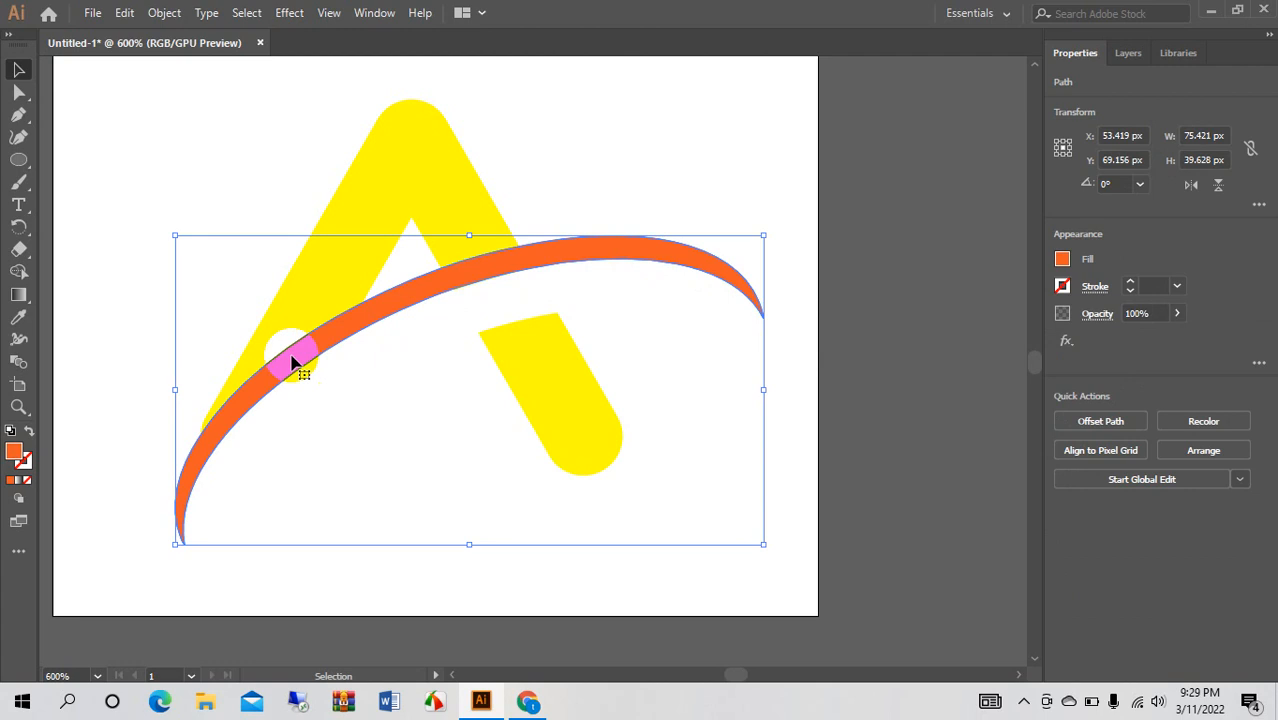
key("a")
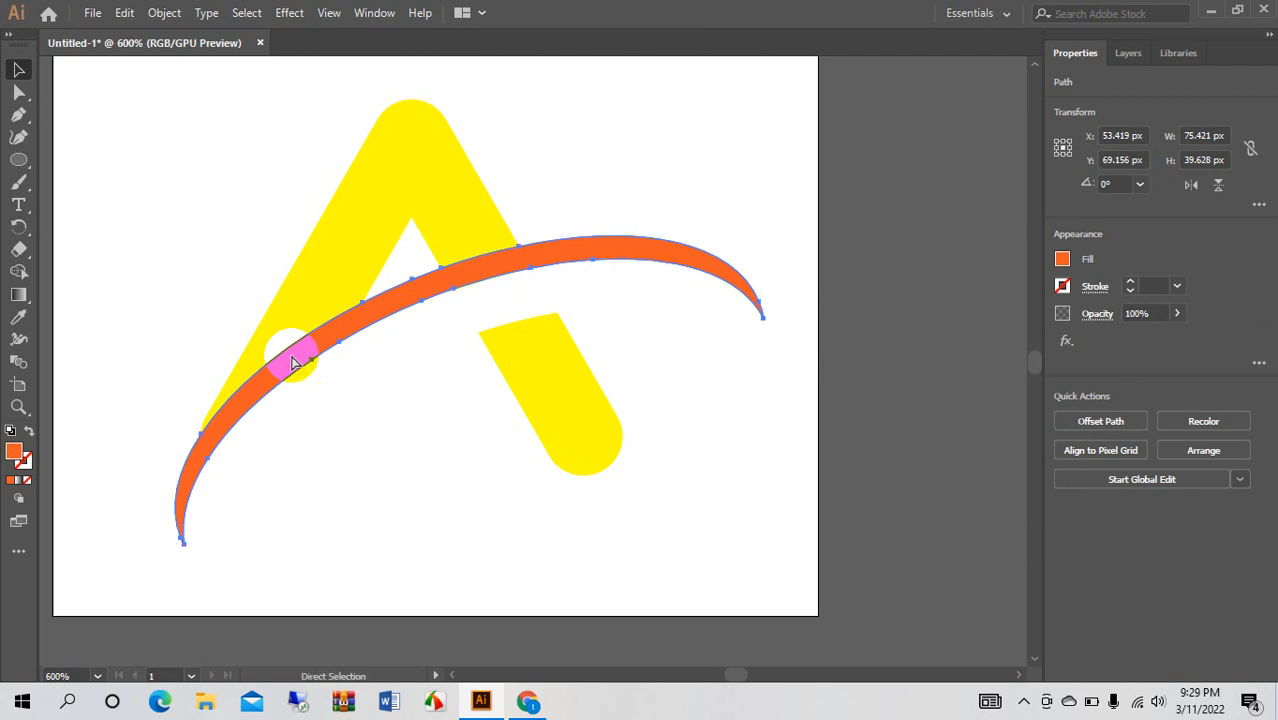
key("v")
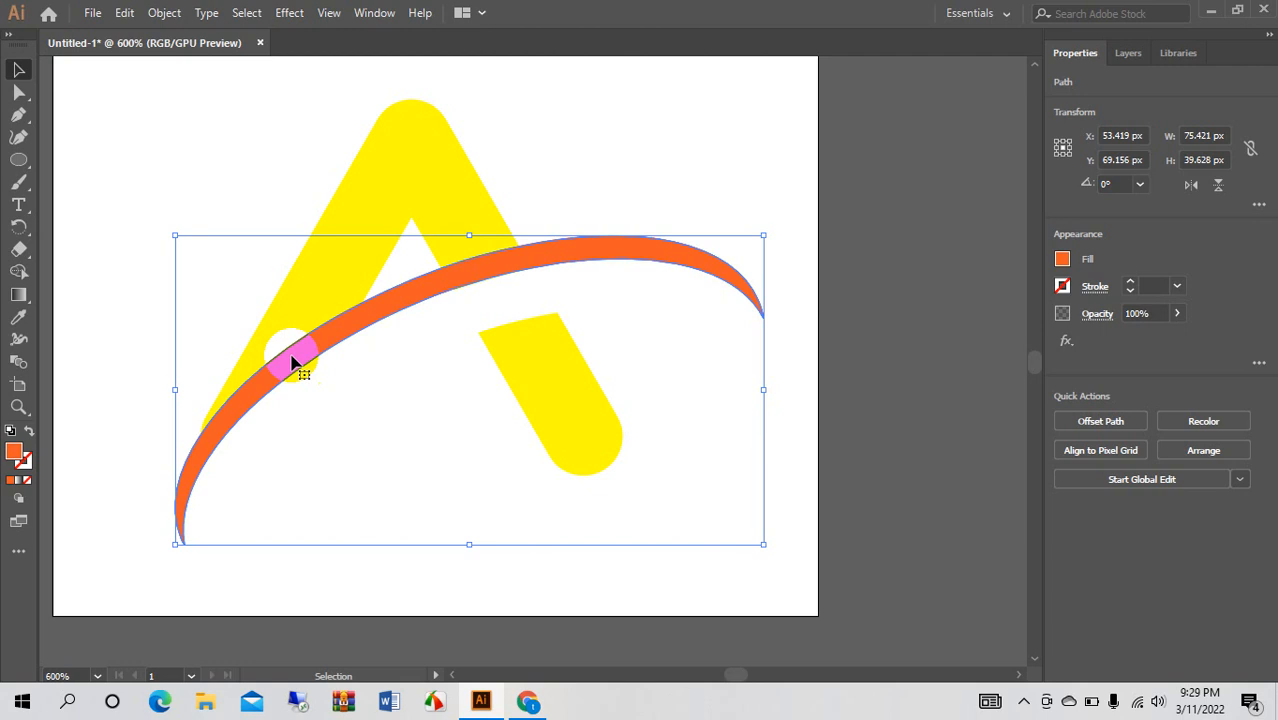
key("alt+Down")
key("alt+Down")
key("alt+Down")
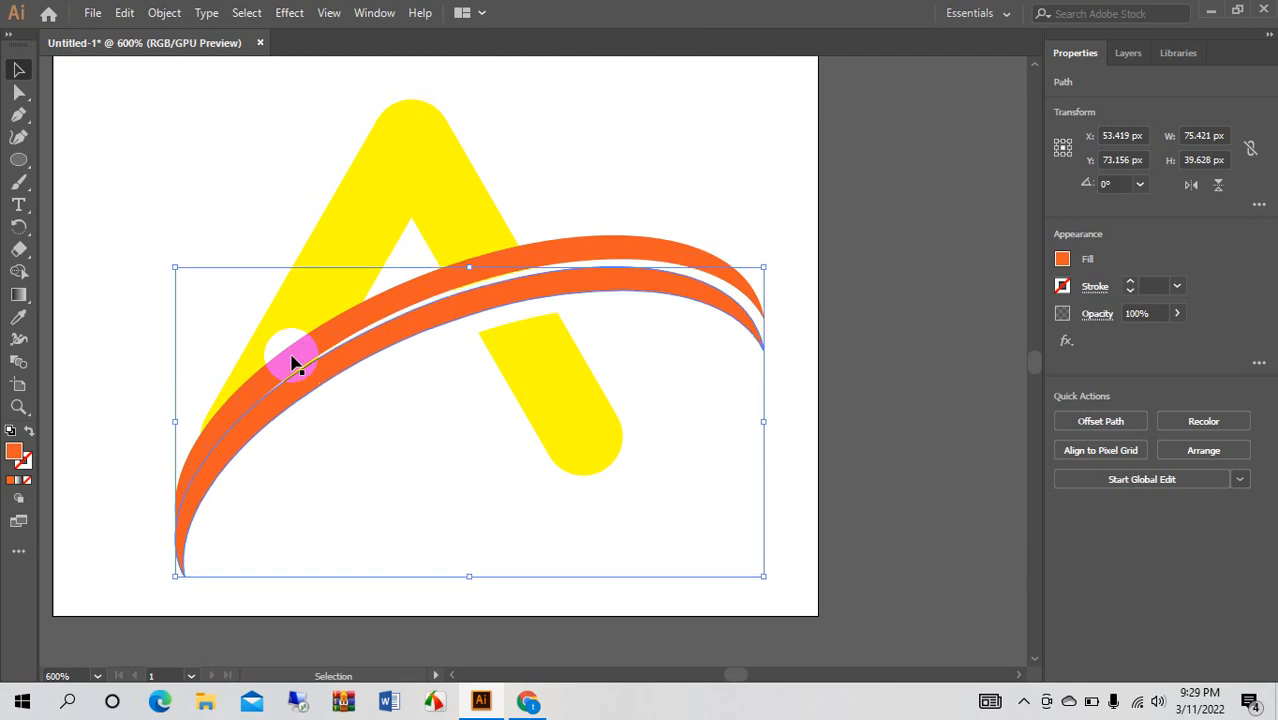
key("alt+Right")
key("alt+Down")
key("alt+Right")
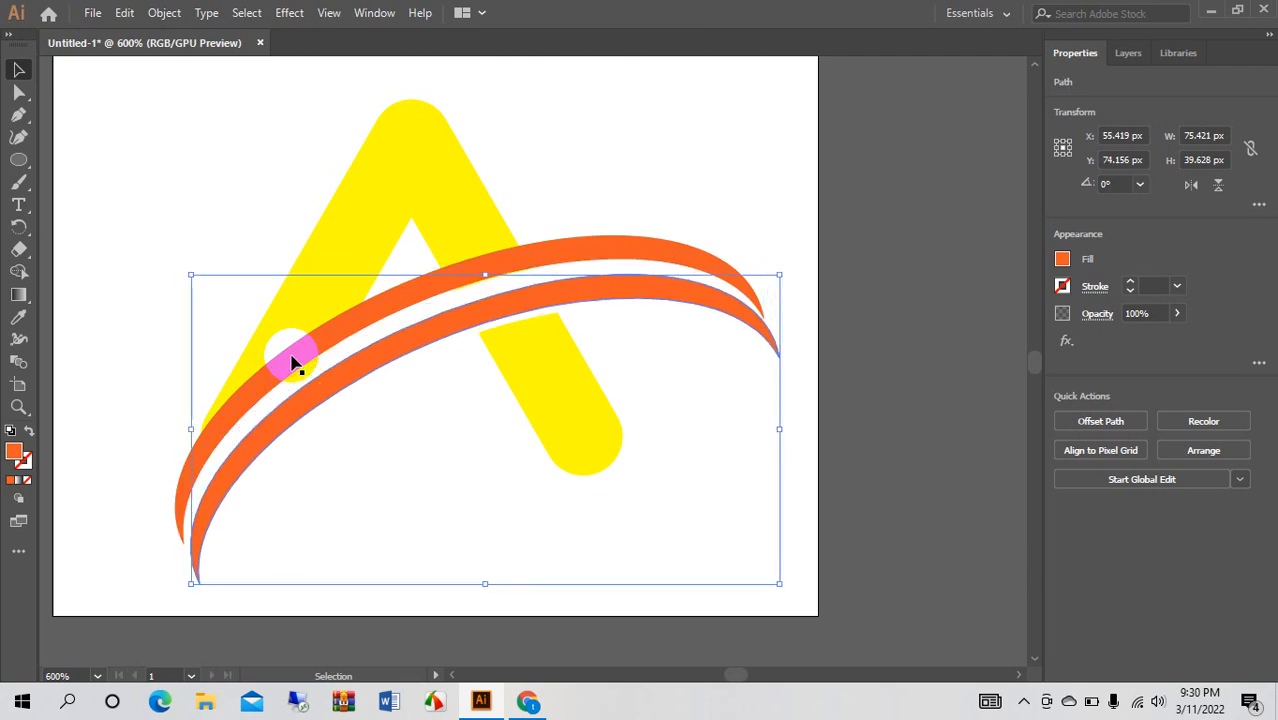
key("alt+Down")
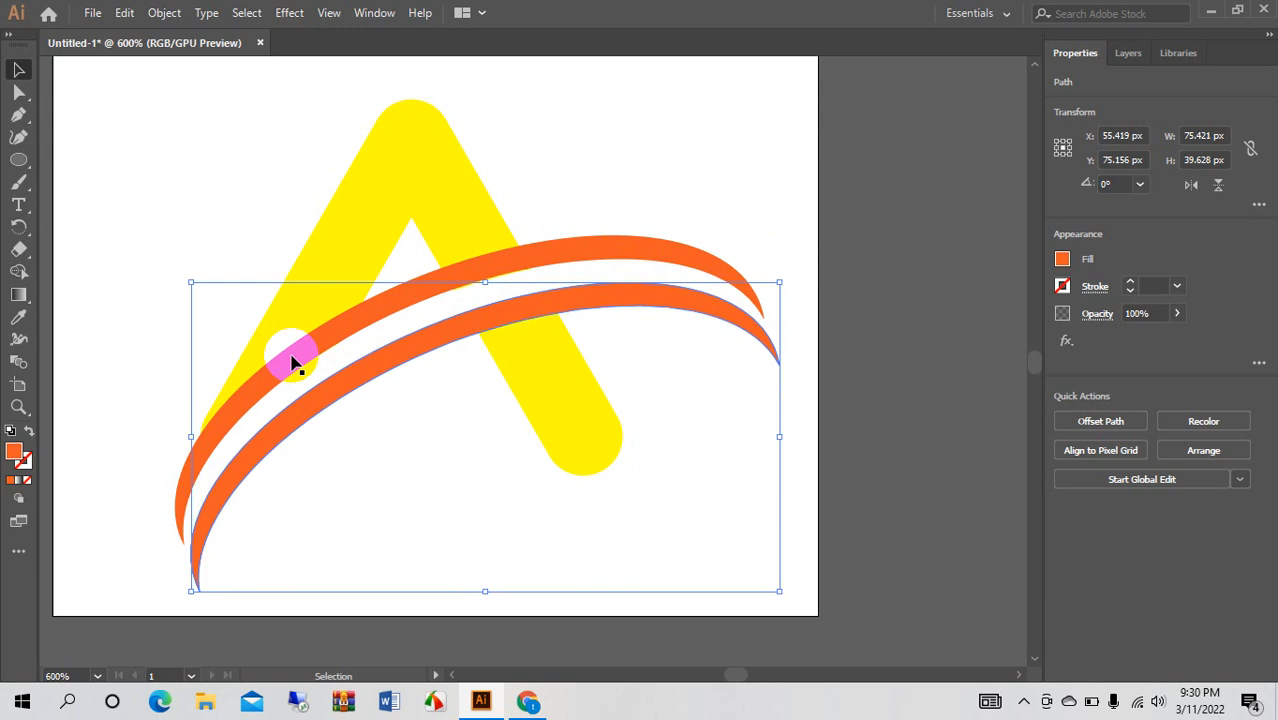
left_click(214, 200)
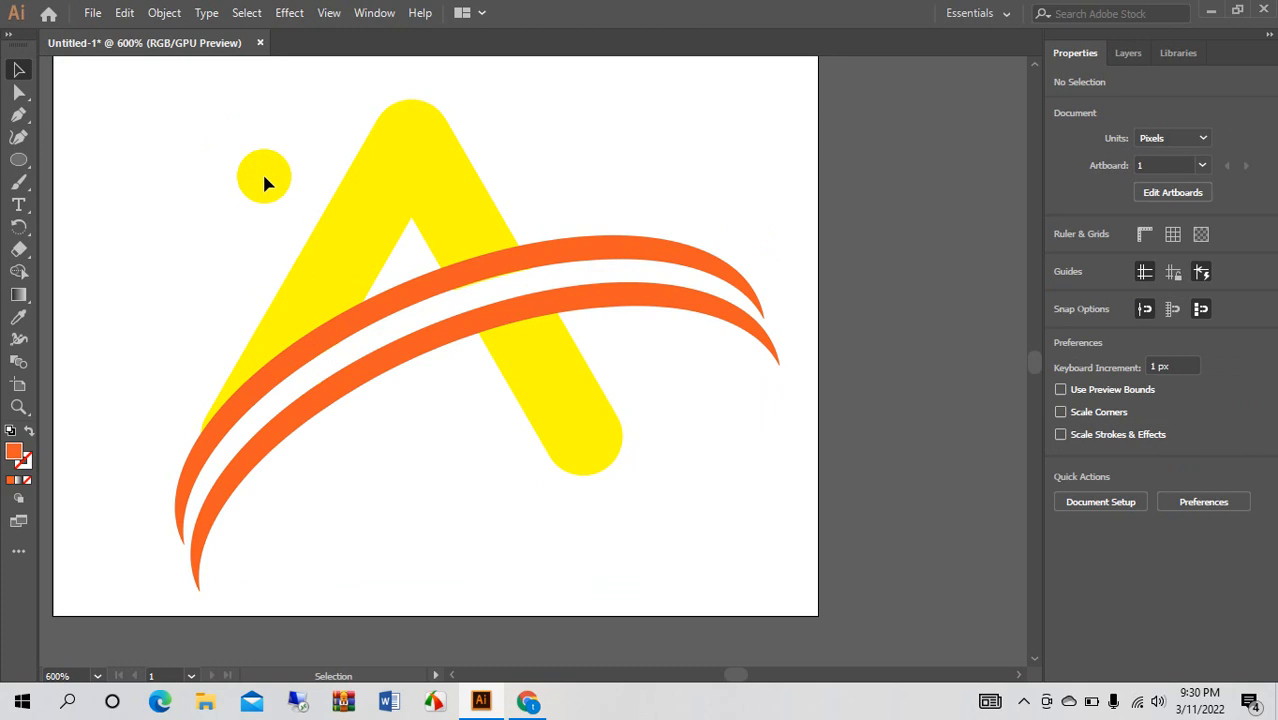
Step: Select the letter and both orange arcs, and move them about 18 px up on the artboard
left_click_drag(190, 177, 496, 479)
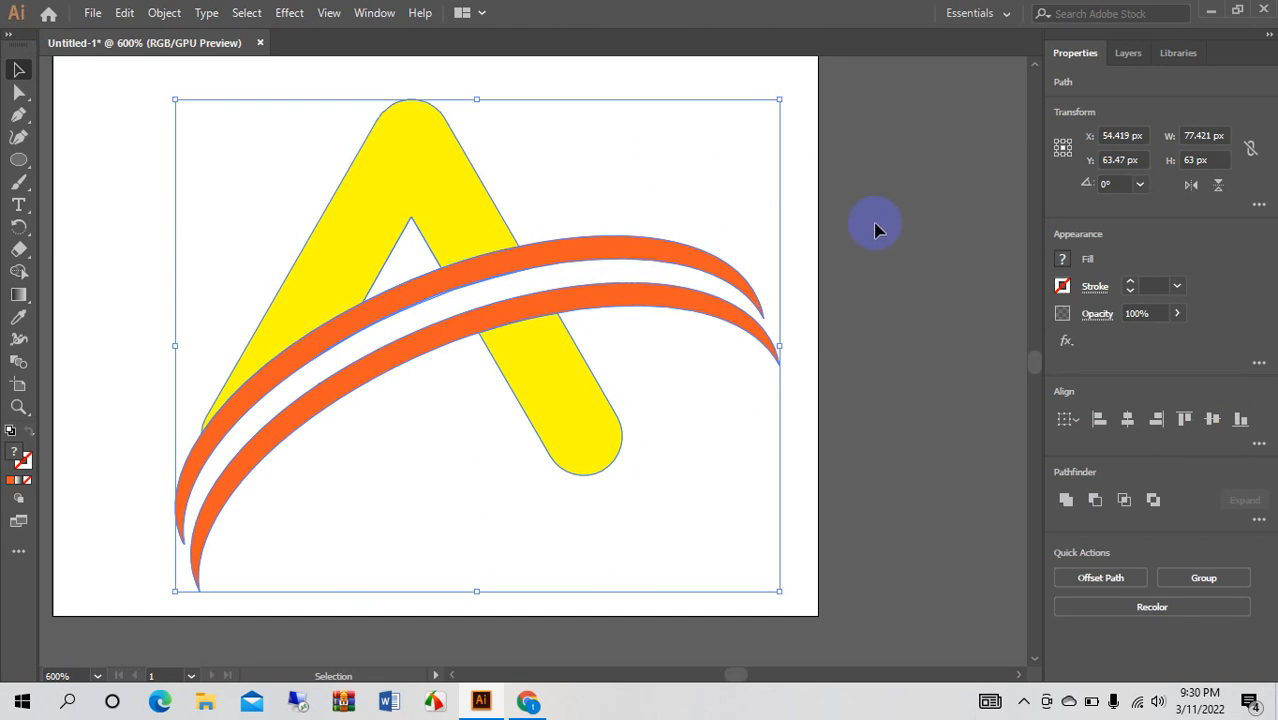
key("ctrl+minus")
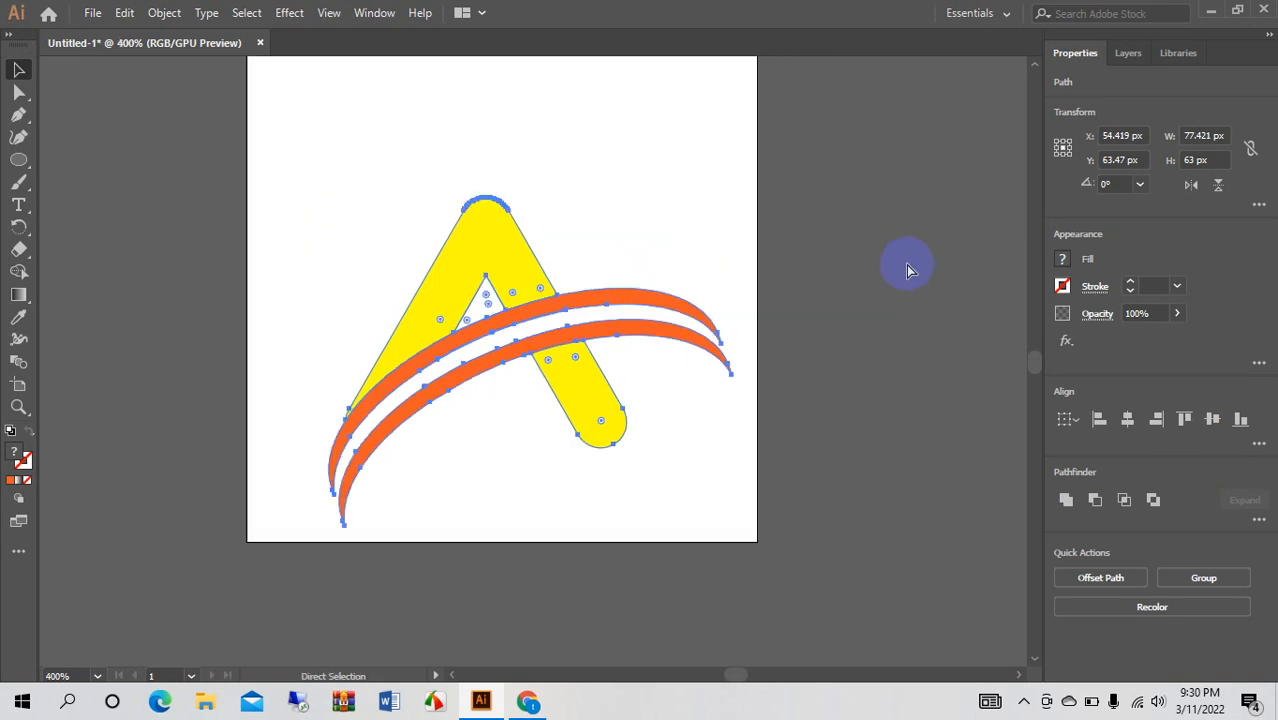
key("space")
left_click_drag(850, 308, 843, 365)
left_click_drag(305, 231, 520, 468)
left_click_drag(491, 335, 486, 246)
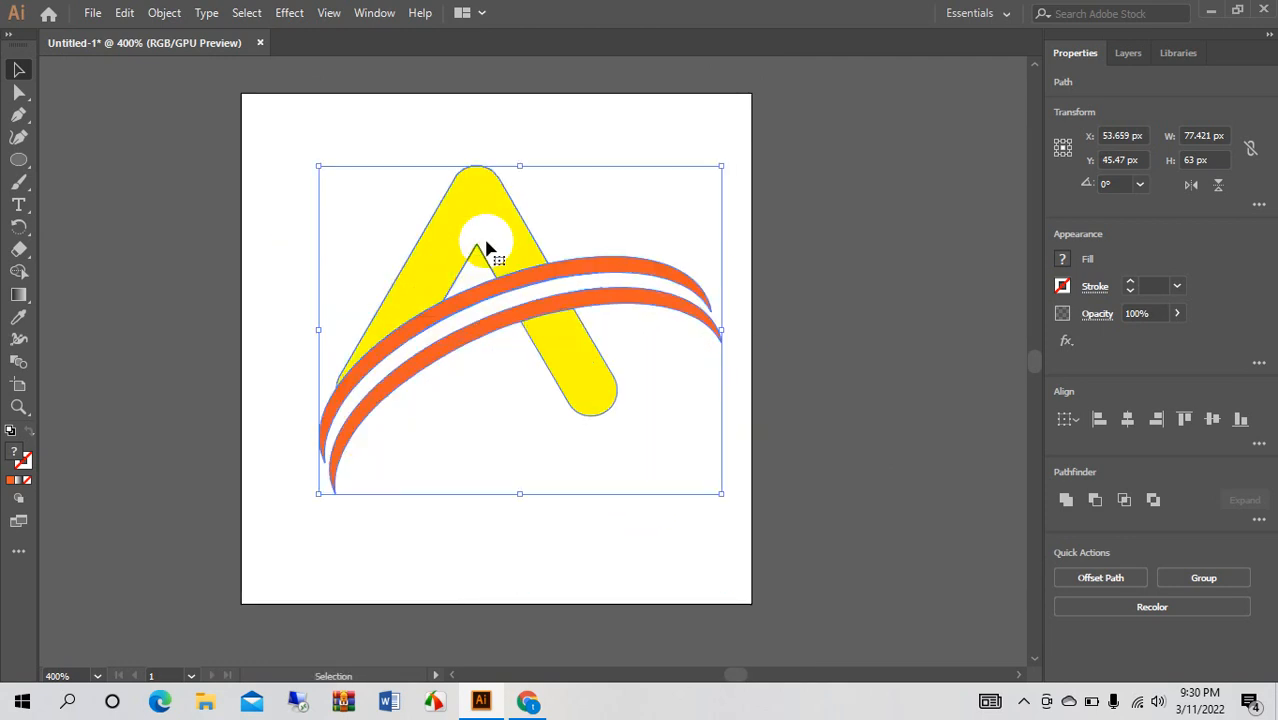
Step: Nudge the selected logo 9 px to the left on the artboard
key("Left")
key("Left")
key("Left")
key("Left")
key("Left")
key("Left")
key("Left")
key("Left")
key("Left")
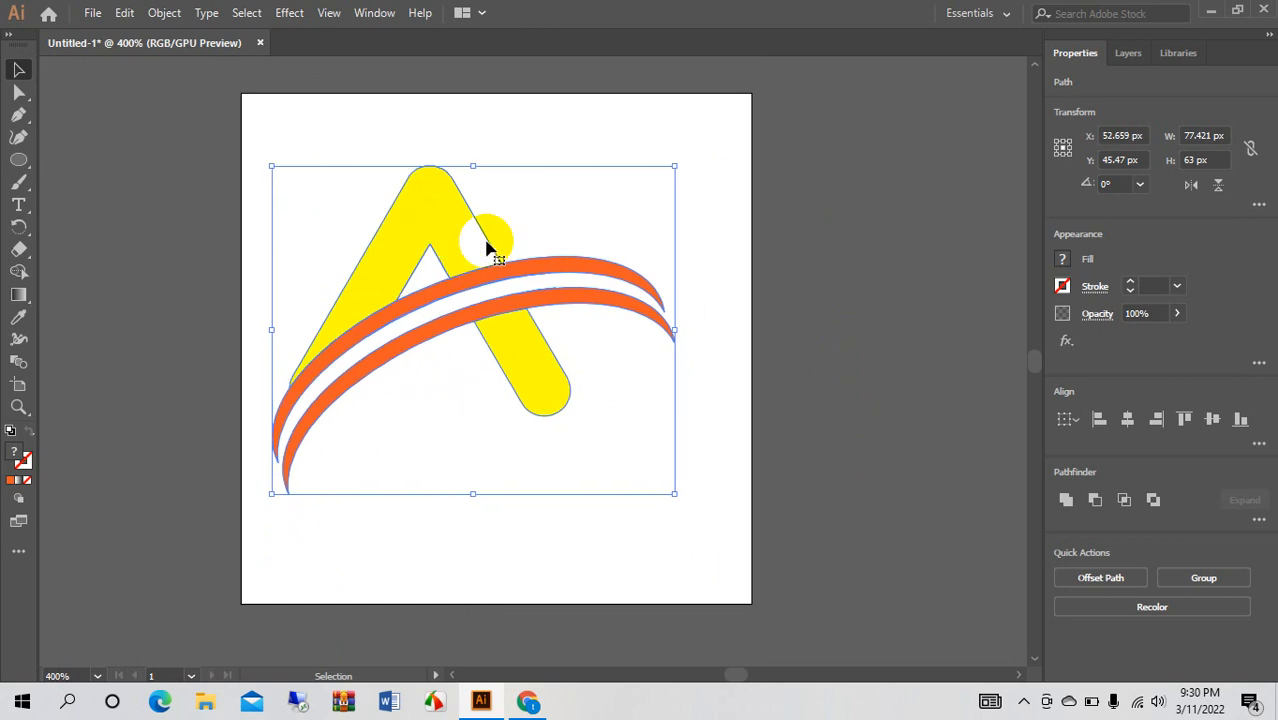
Step: Nudge the selected logo 8 px to the right on the artboard and deselect it
key("Right")
key("Right")
key("Right")
key("Right")
key("Right")
key("Right")
key("Right")
key("Right")
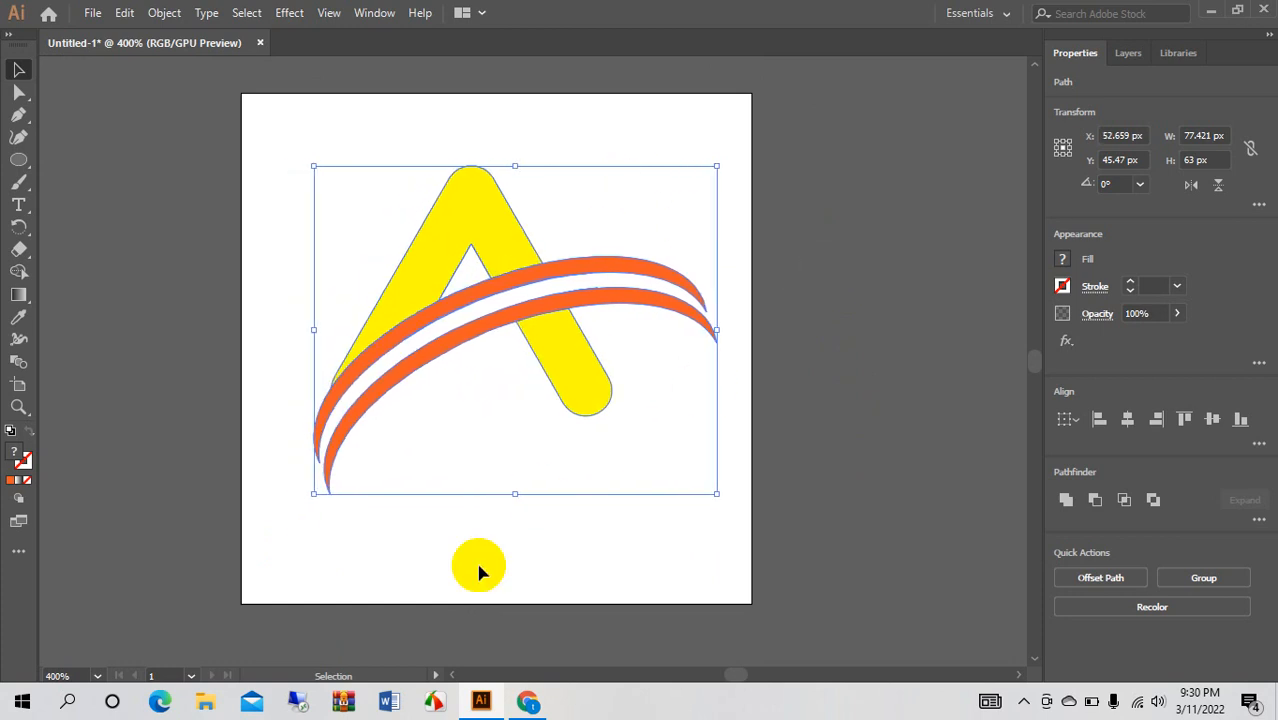
key("a")
key("v")
left_click(181, 130)
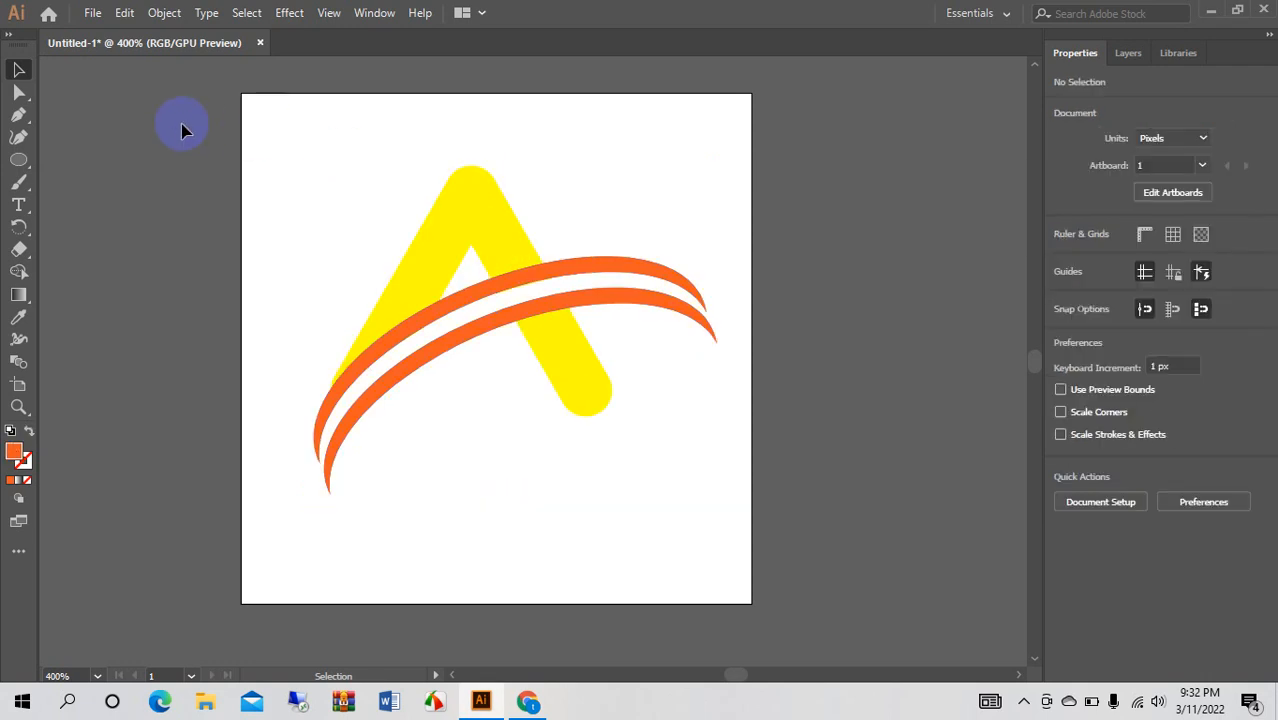
Step: Select the letter and both arcs, move them 1 px left and 1 px down, and deselect
left_click(586, 420)
left_click(542, 310)
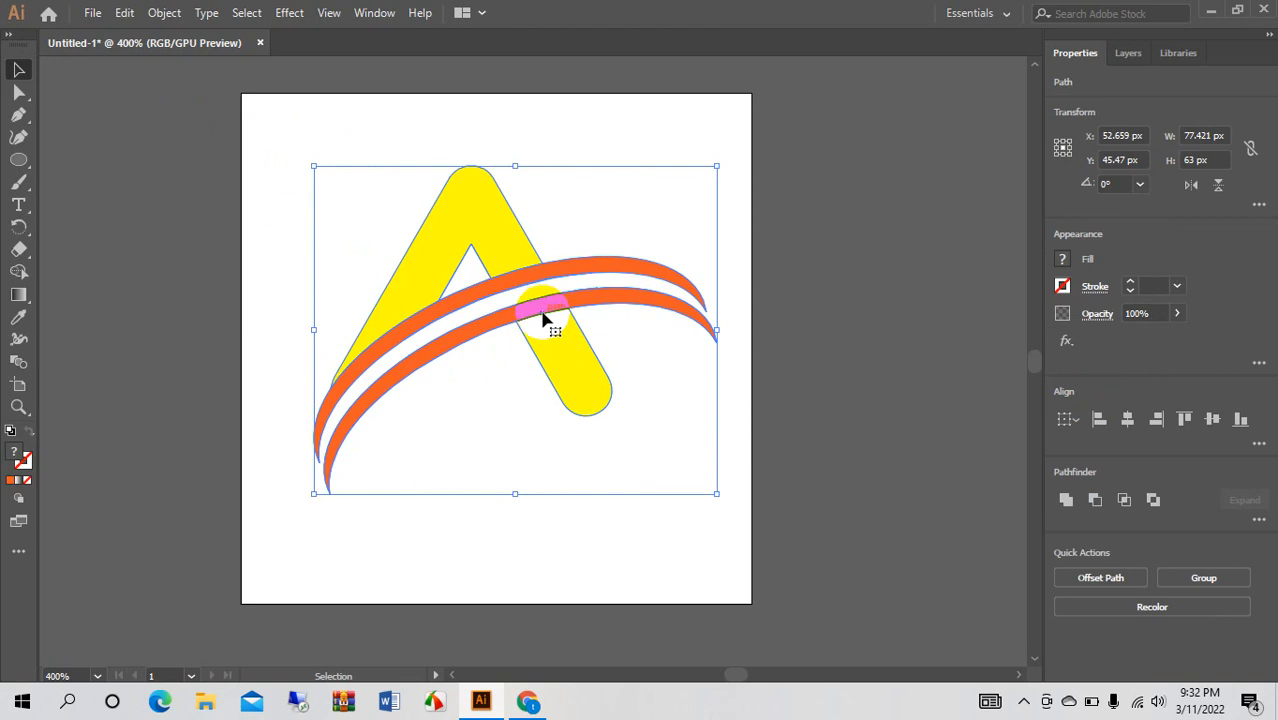
left_click_drag(542, 308, 537, 319)
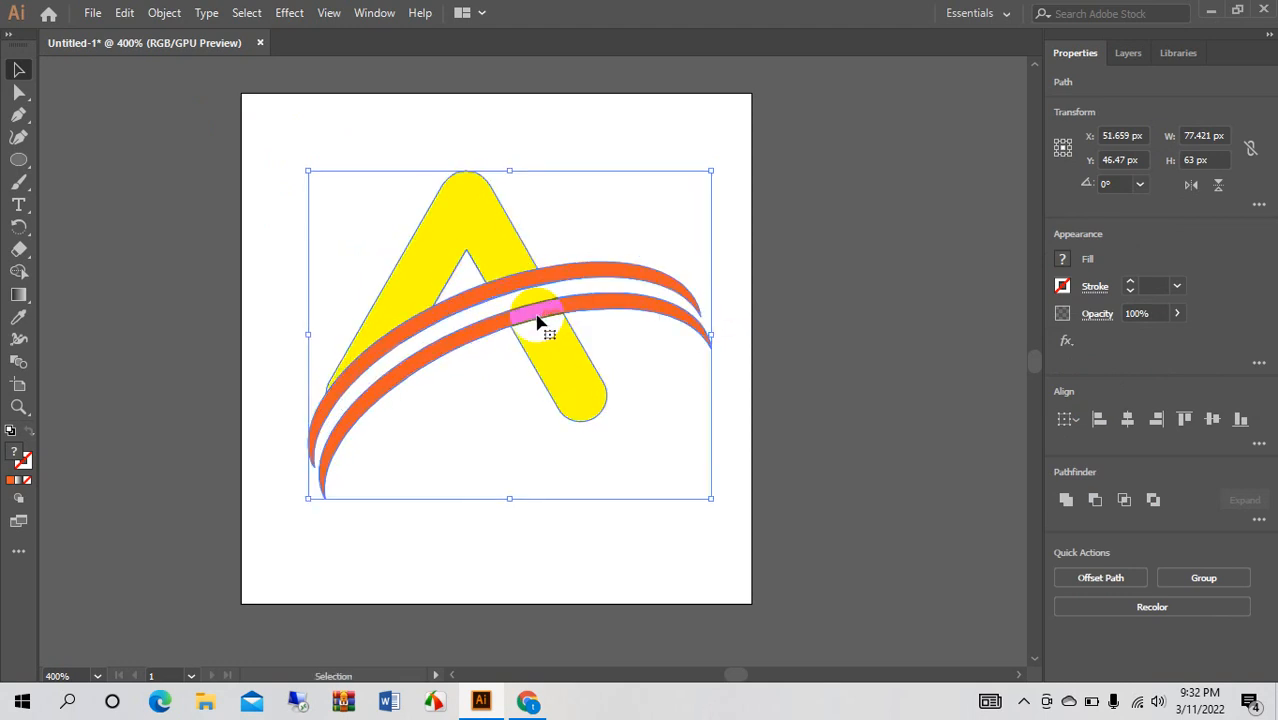
left_click(897, 298)
Step: Change the fill of the letter's upper piece above the arcs to the light blue swatch
left_click(508, 251)
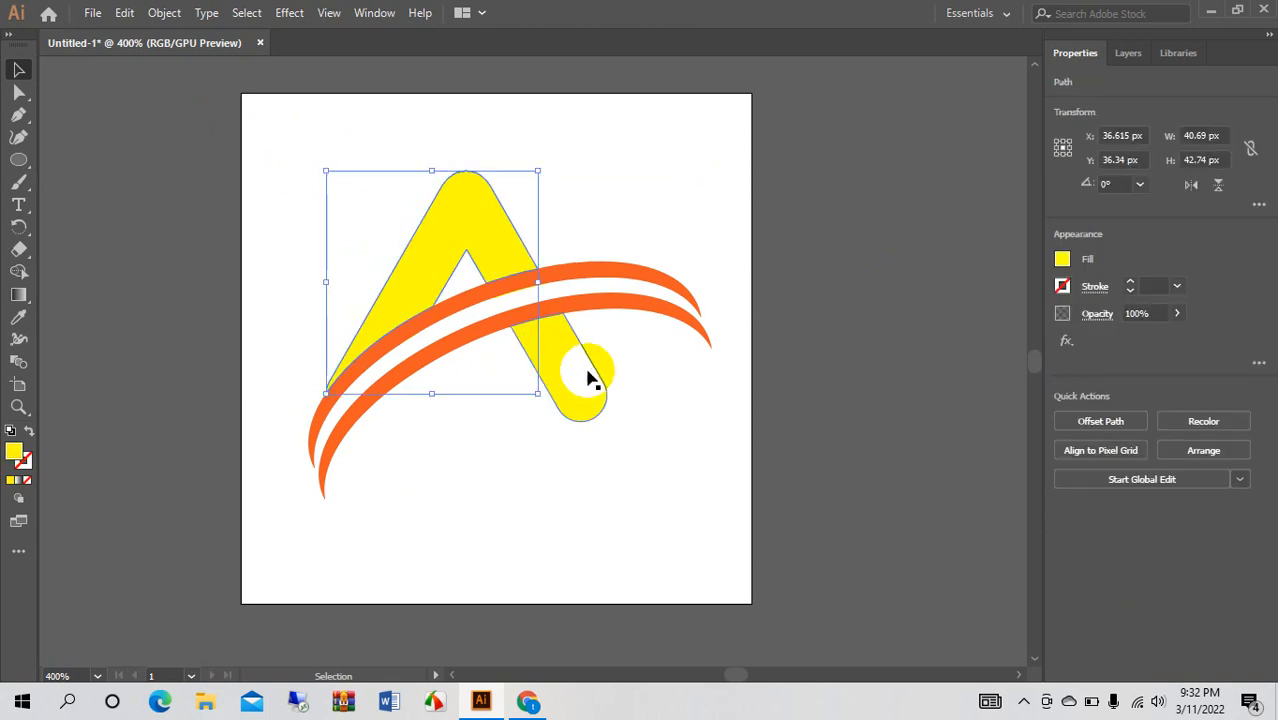
left_click(1062, 259)
left_click(966, 340)
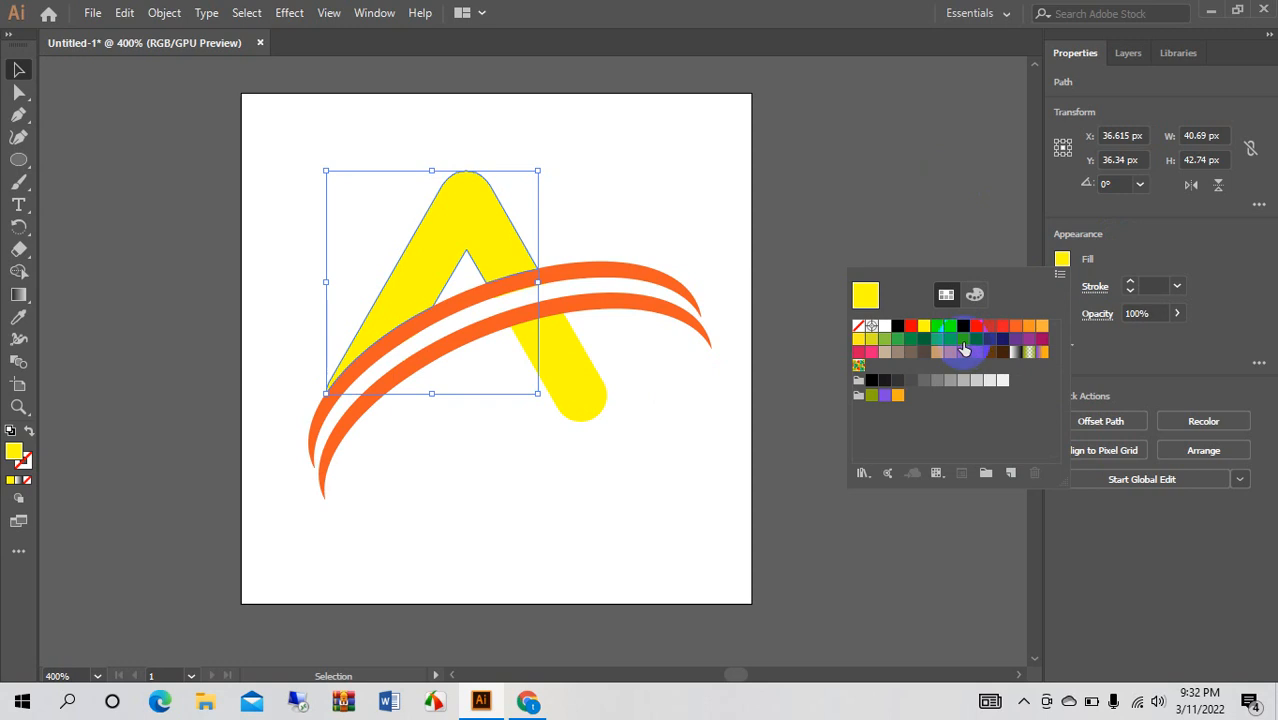
left_click(964, 340)
left_click(606, 391)
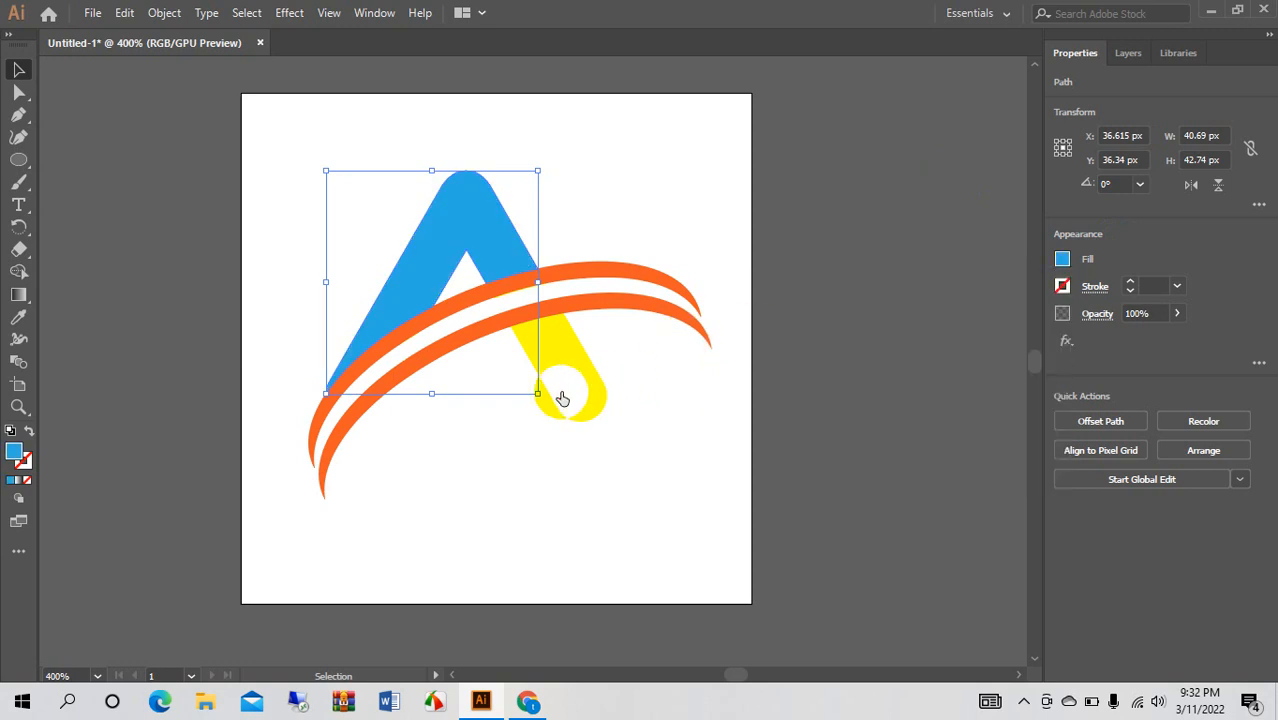
Step: Match the yellow lower leg of the letter to the upper piece's blue fill with the Eyedropper, and deselect it
left_click(600, 395)
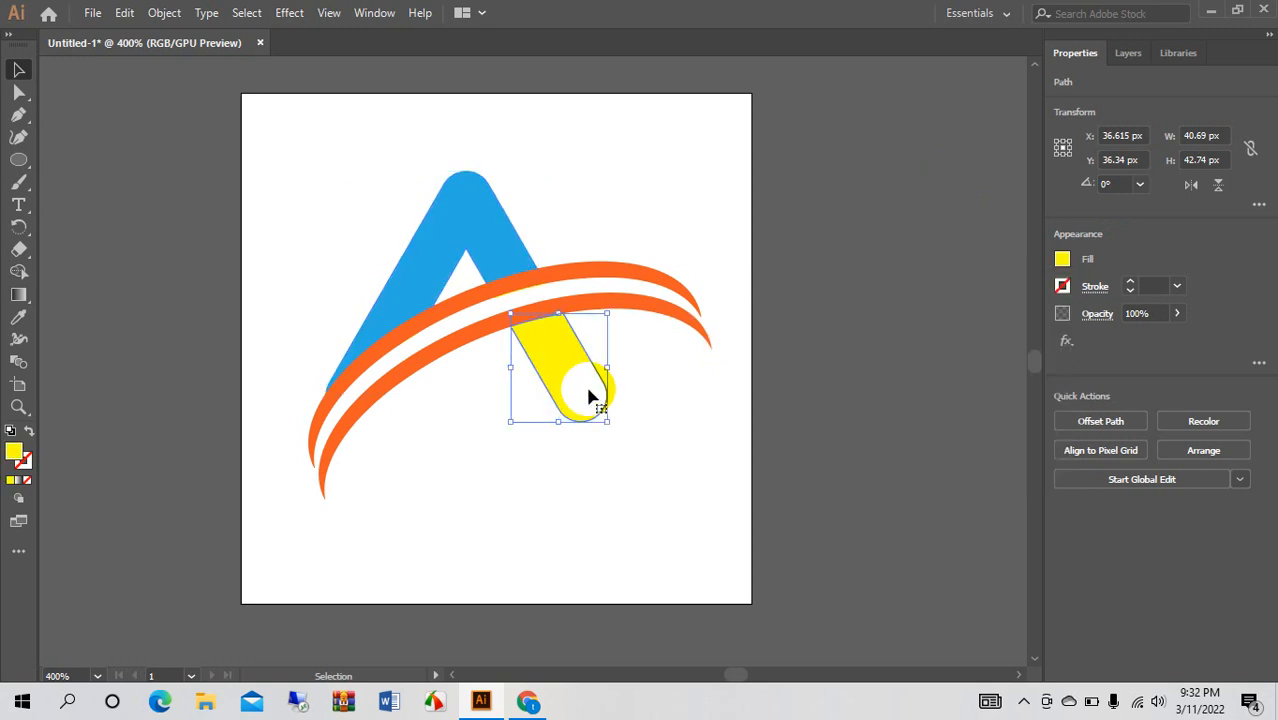
key("i")
left_click(490, 227)
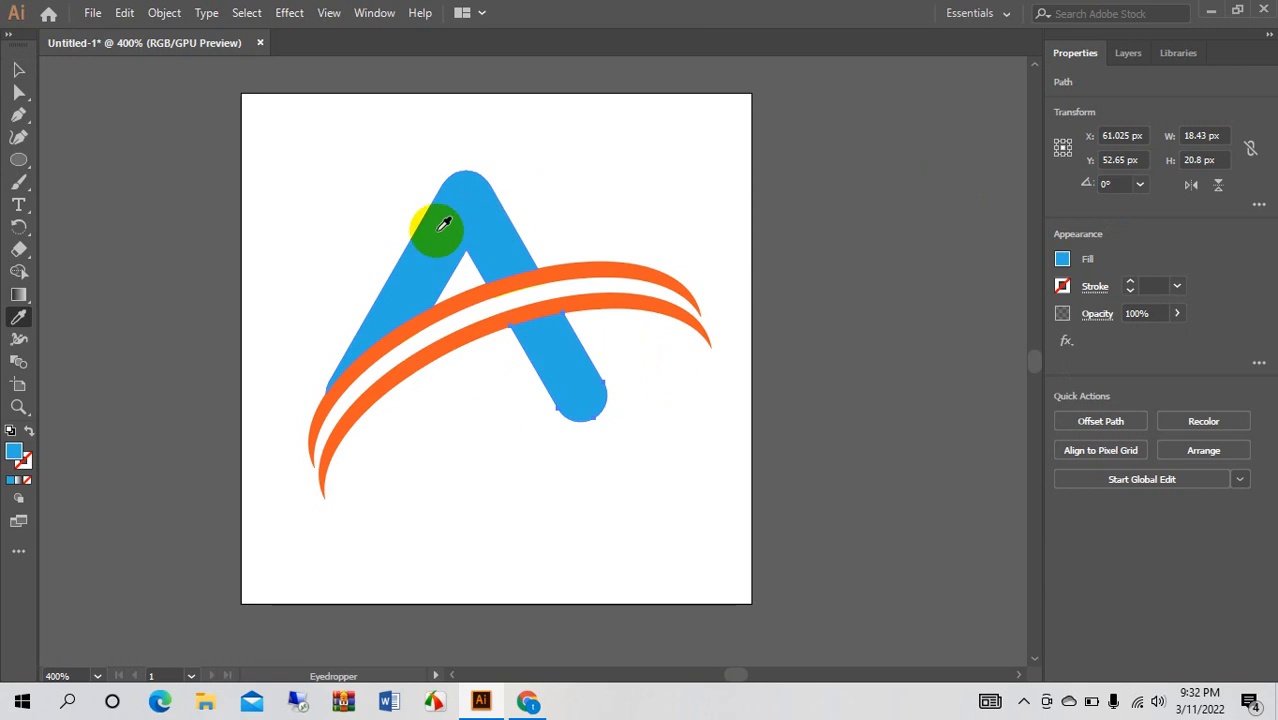
left_click(18, 70)
left_click(714, 163)
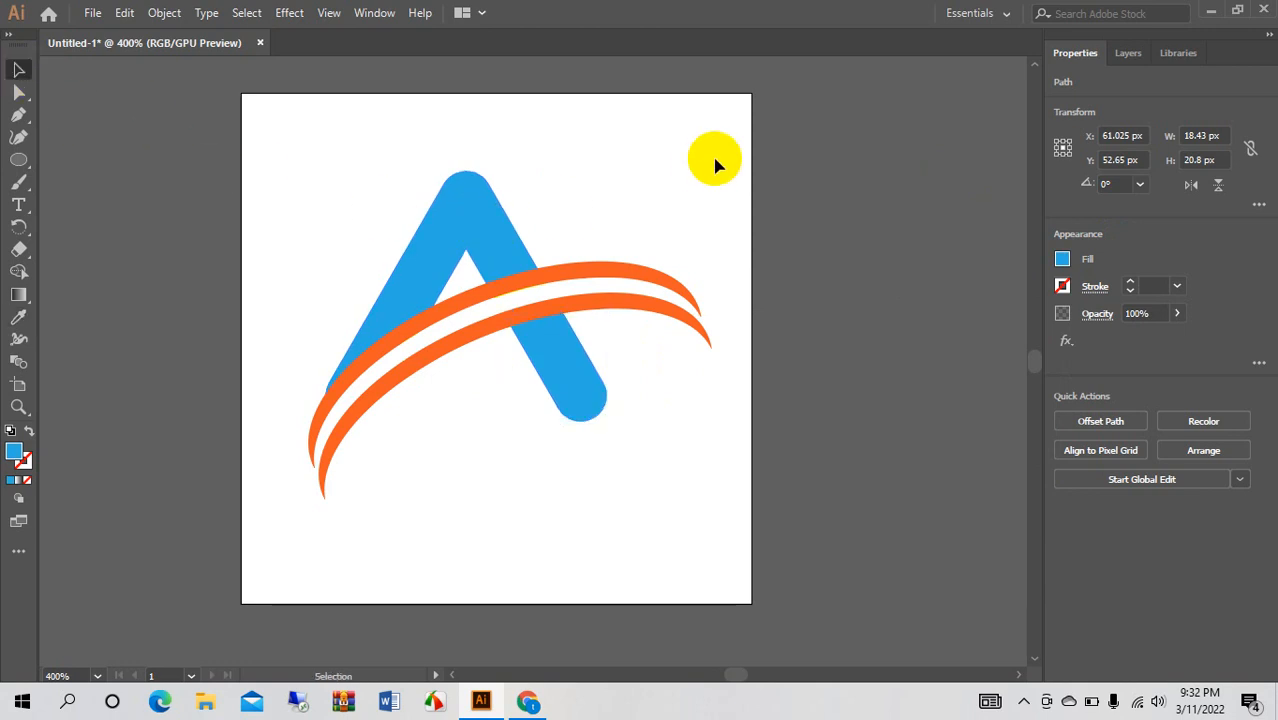